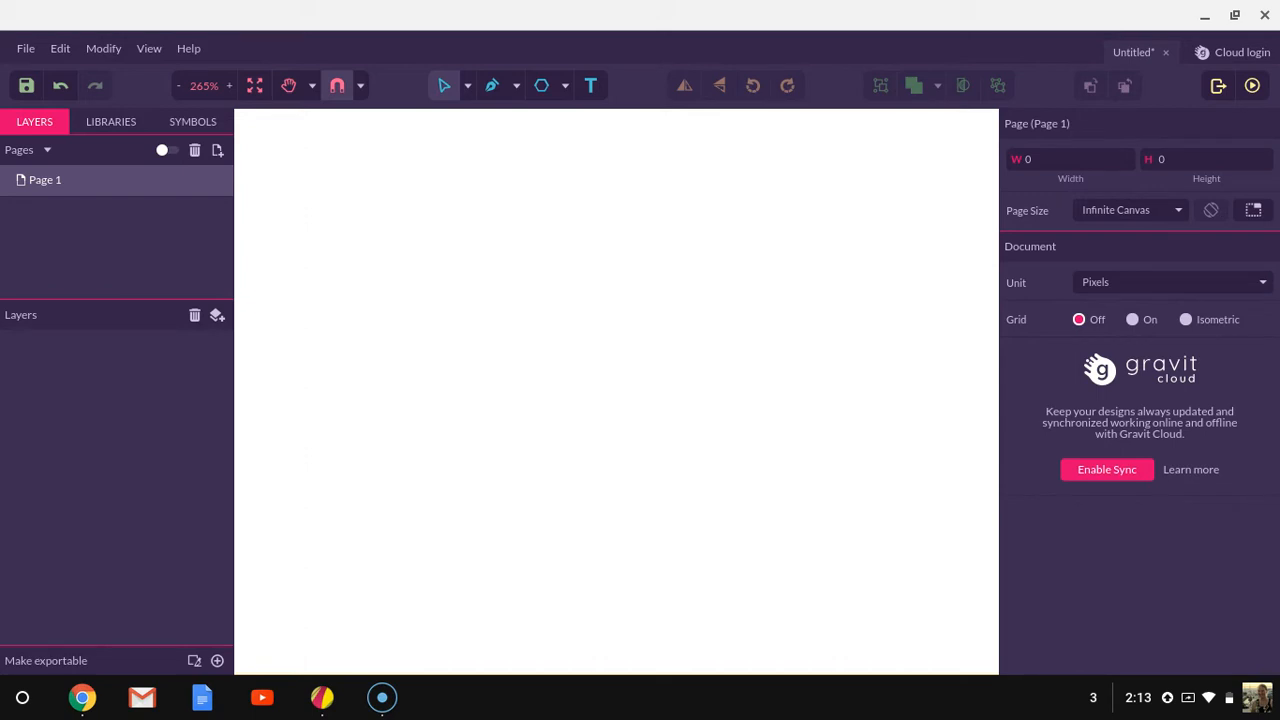
click(90, 706)
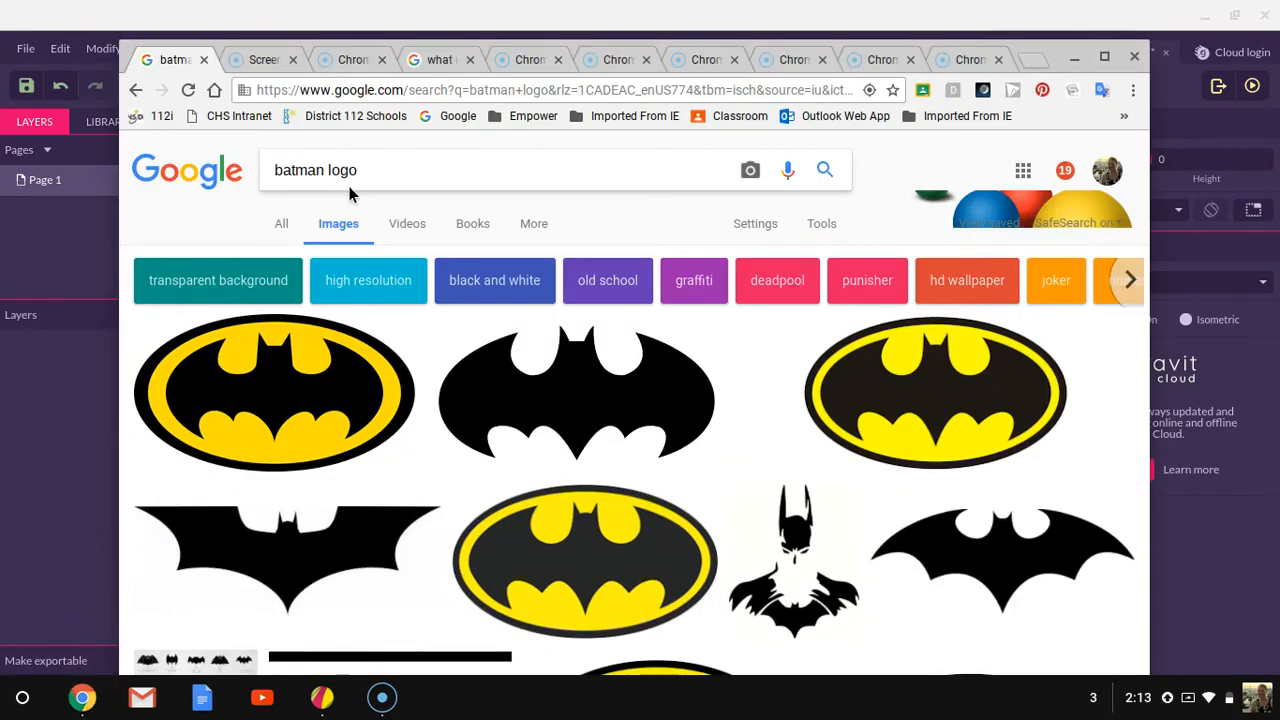
click(260, 395)
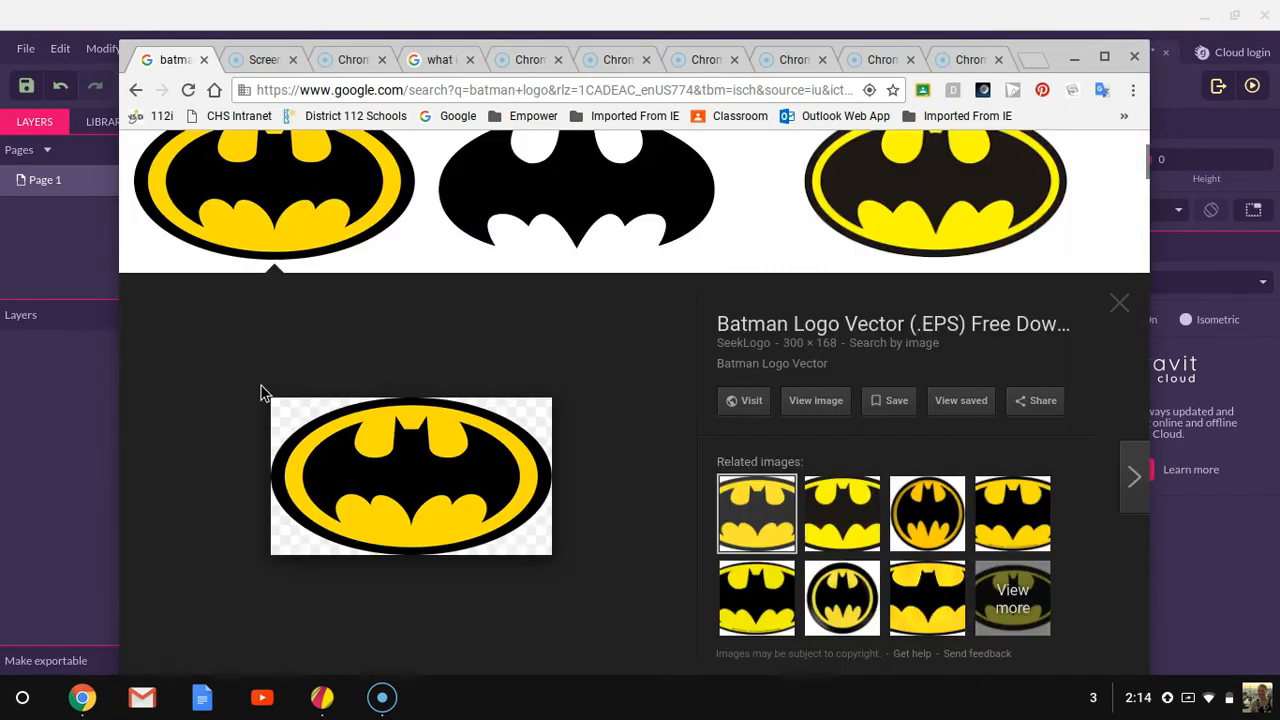
right_click(378, 466)
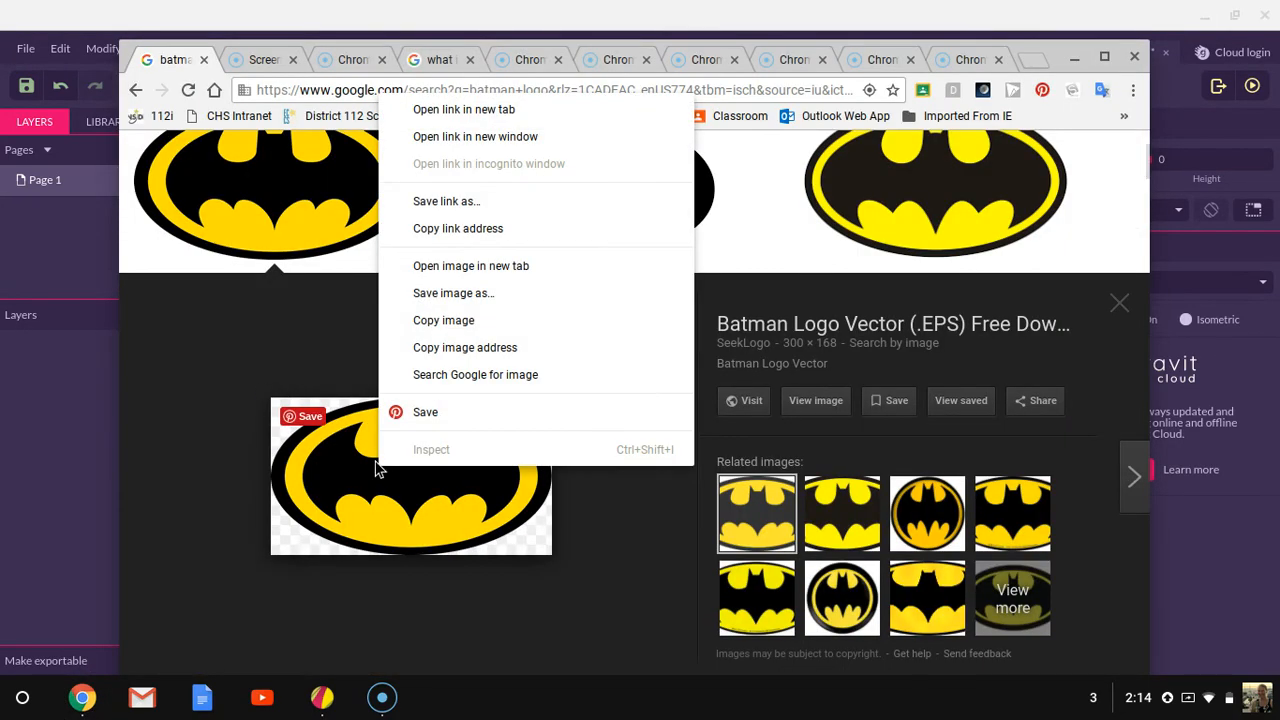
click(455, 294)
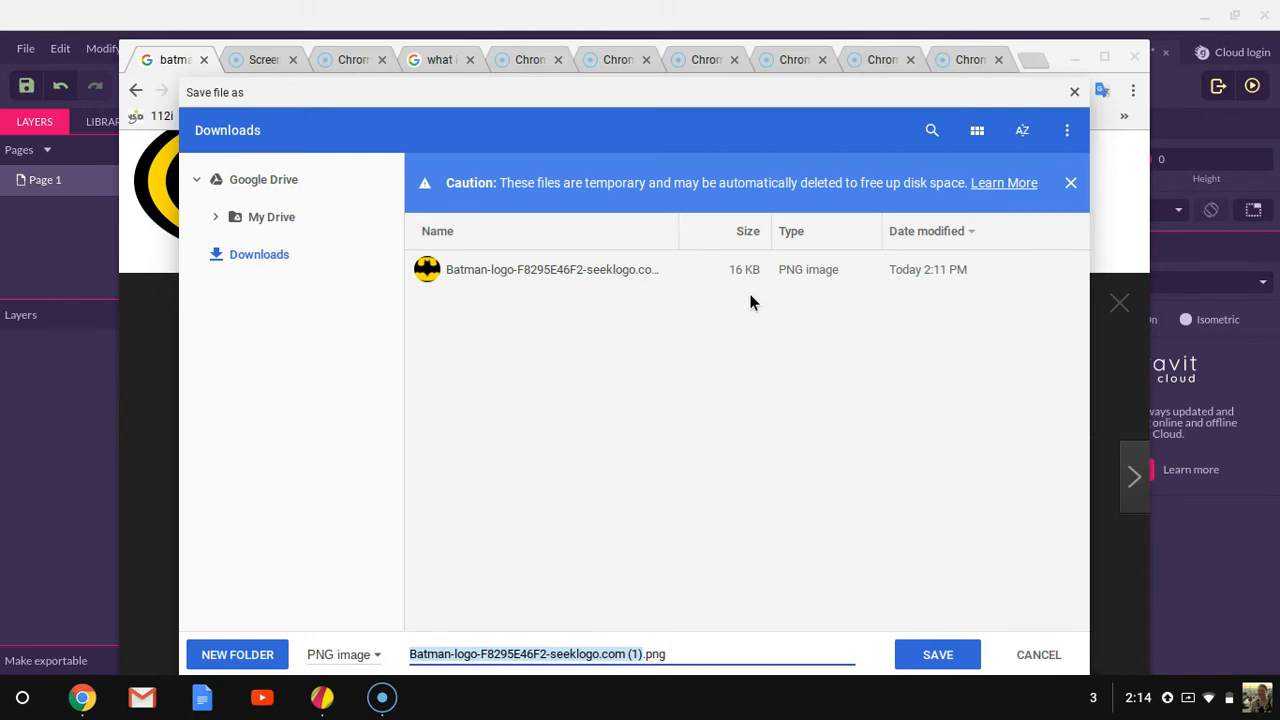
click(1073, 186)
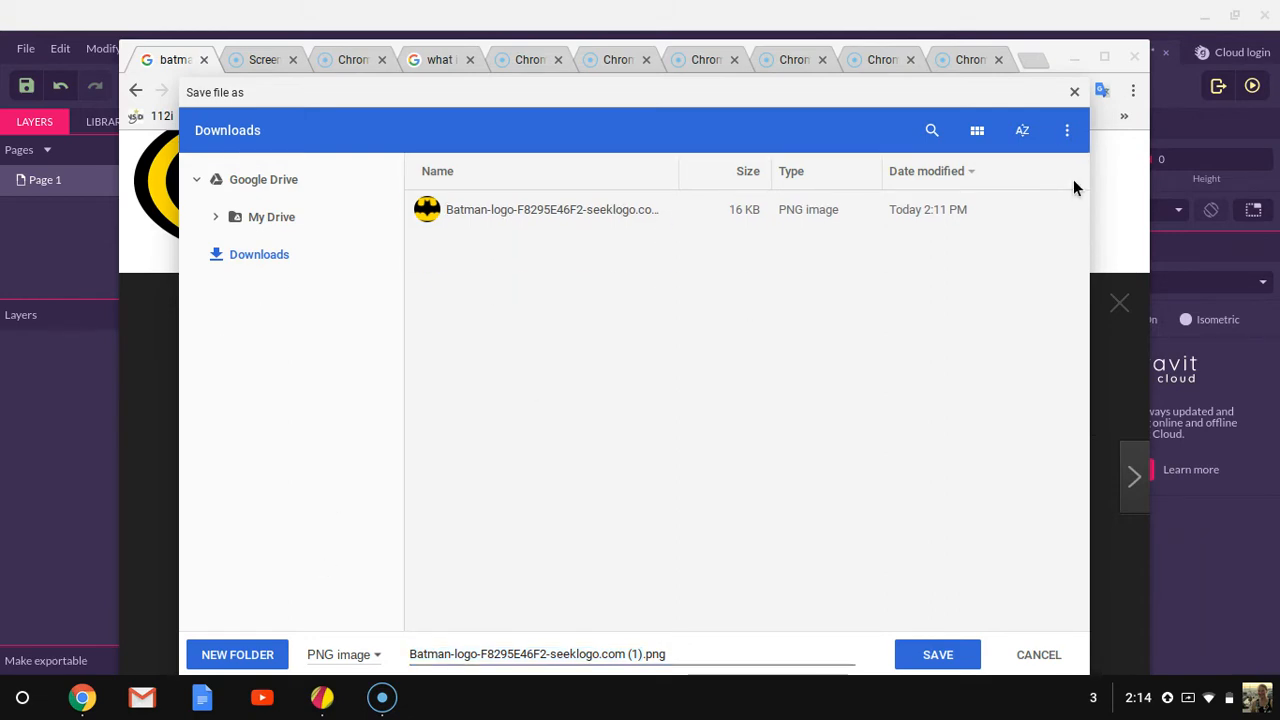
click(1069, 89)
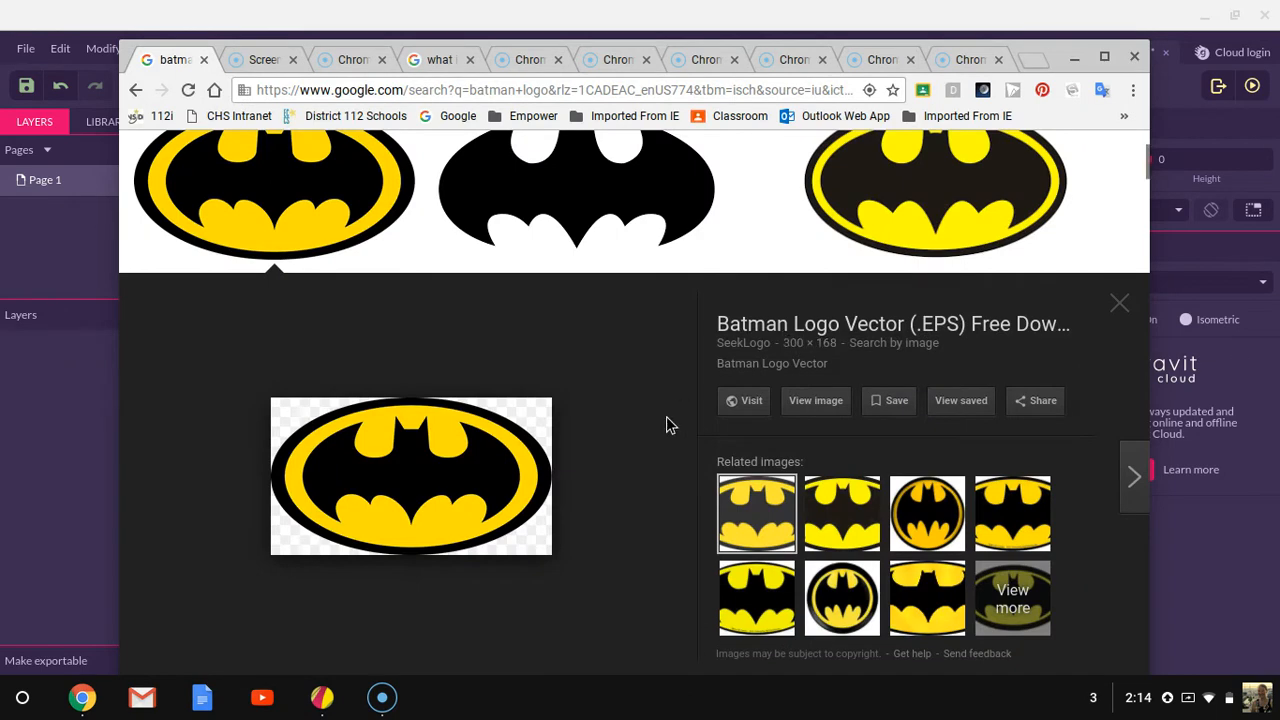
scroll(666, 423, up, 2)
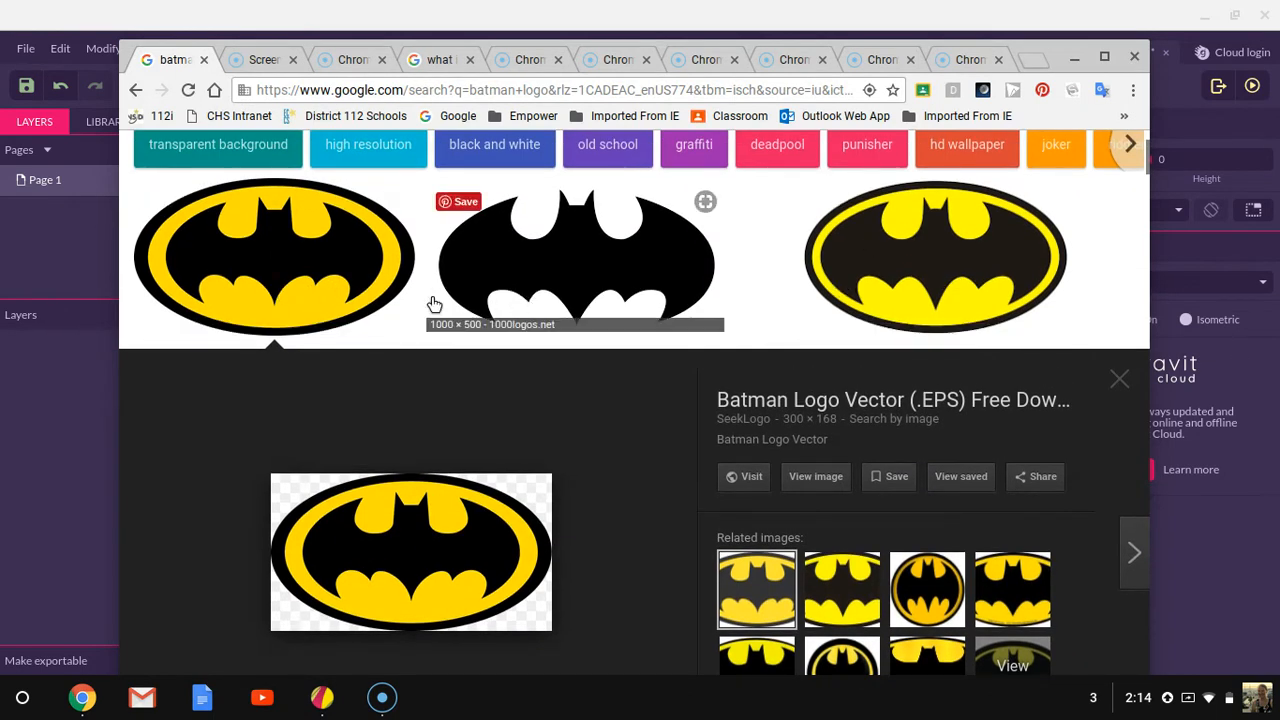
click(89, 451)
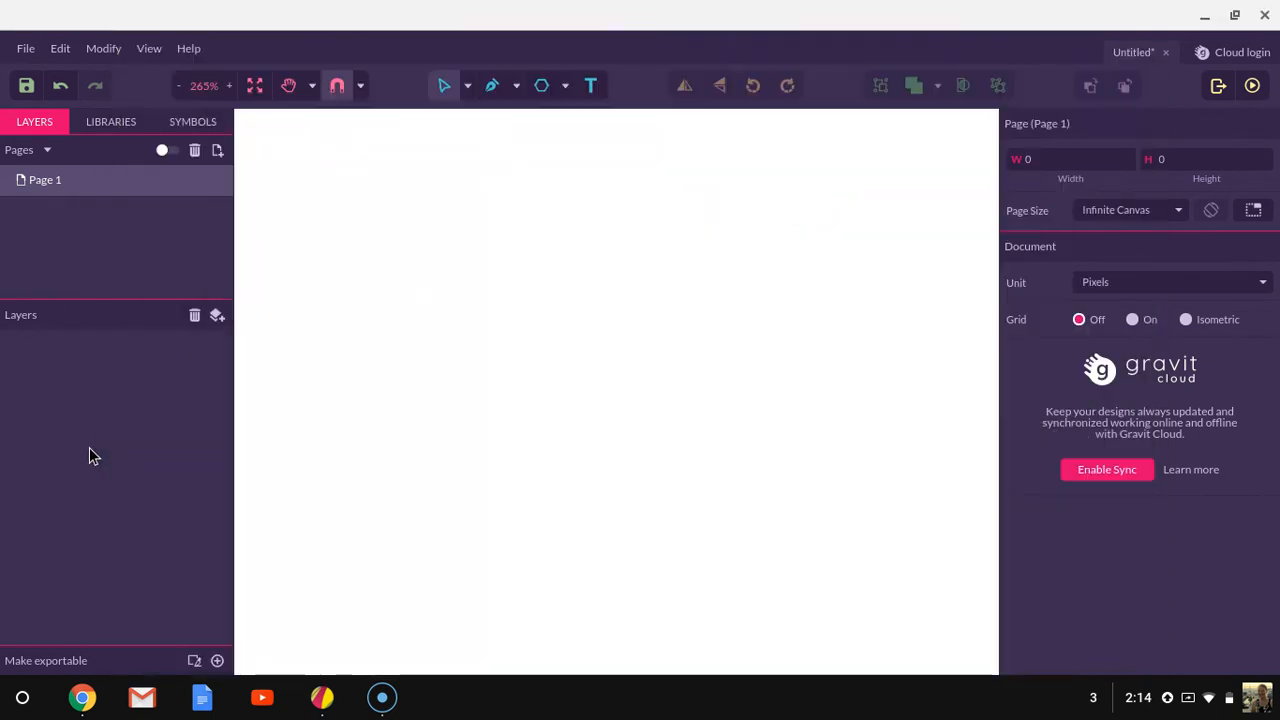
- Place the Batman logo PNG image from the Downloads folder on the page
click(29, 52)
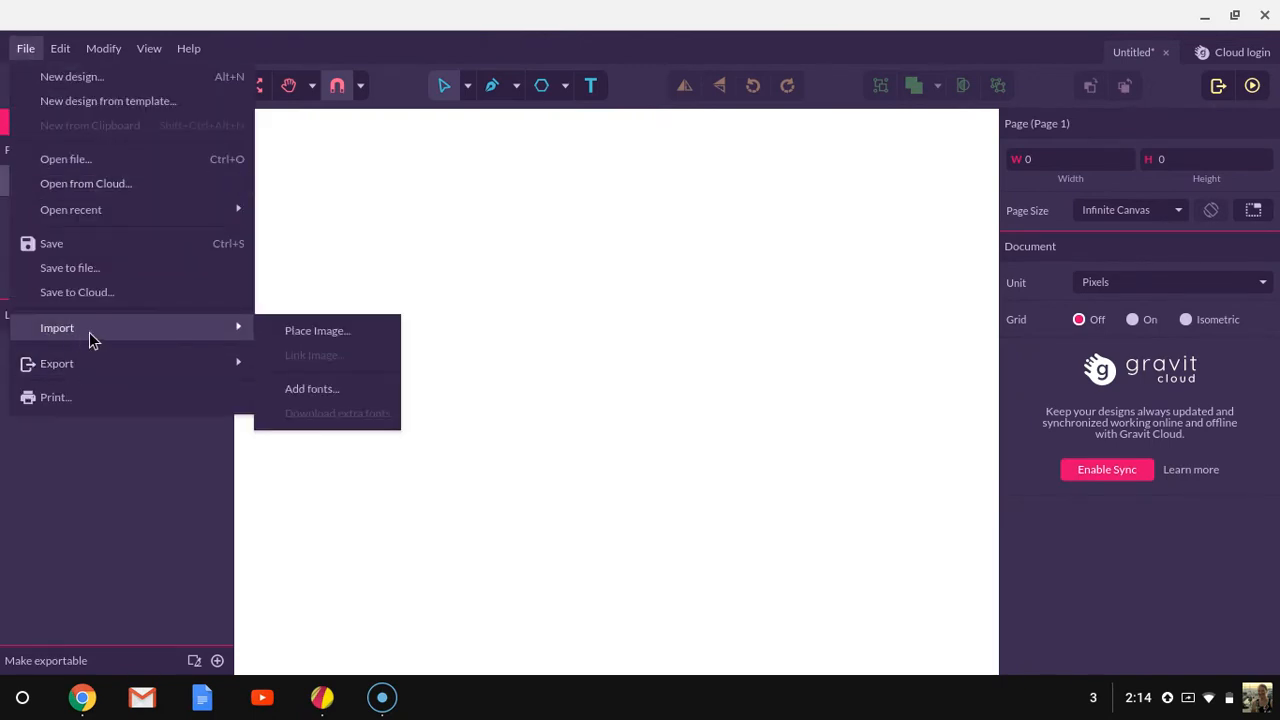
click(303, 331)
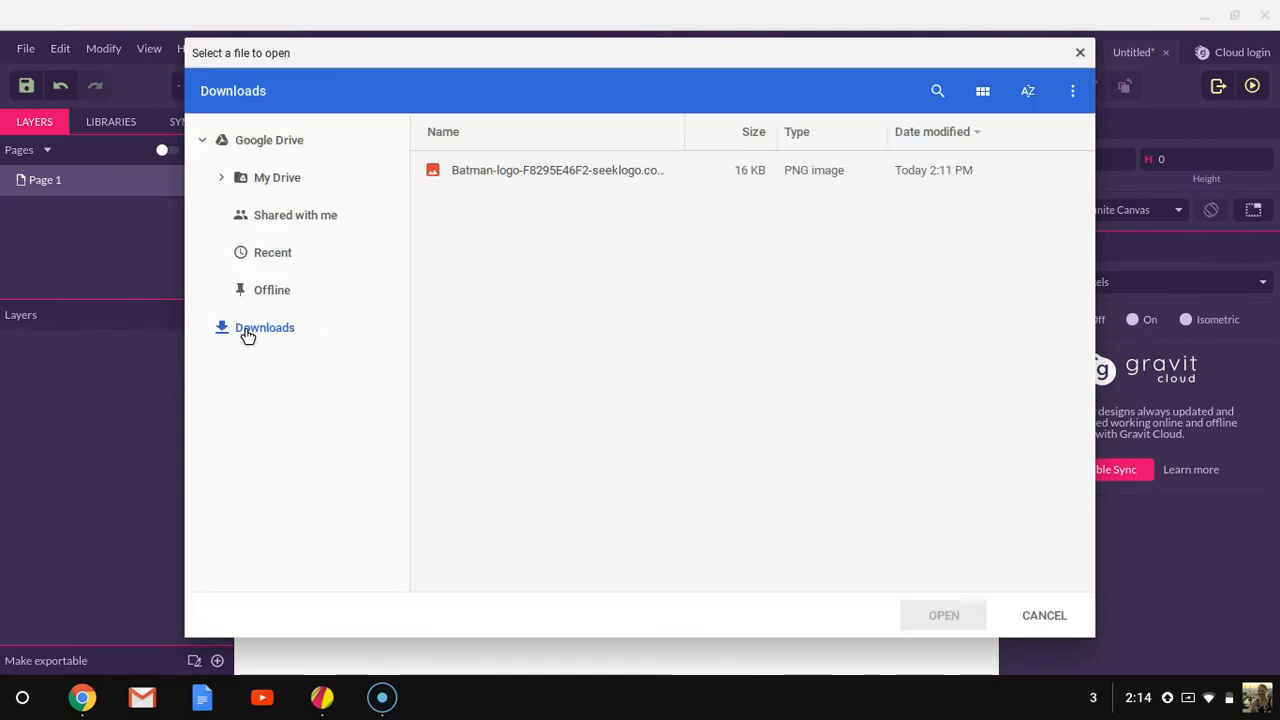
double_click(476, 170)
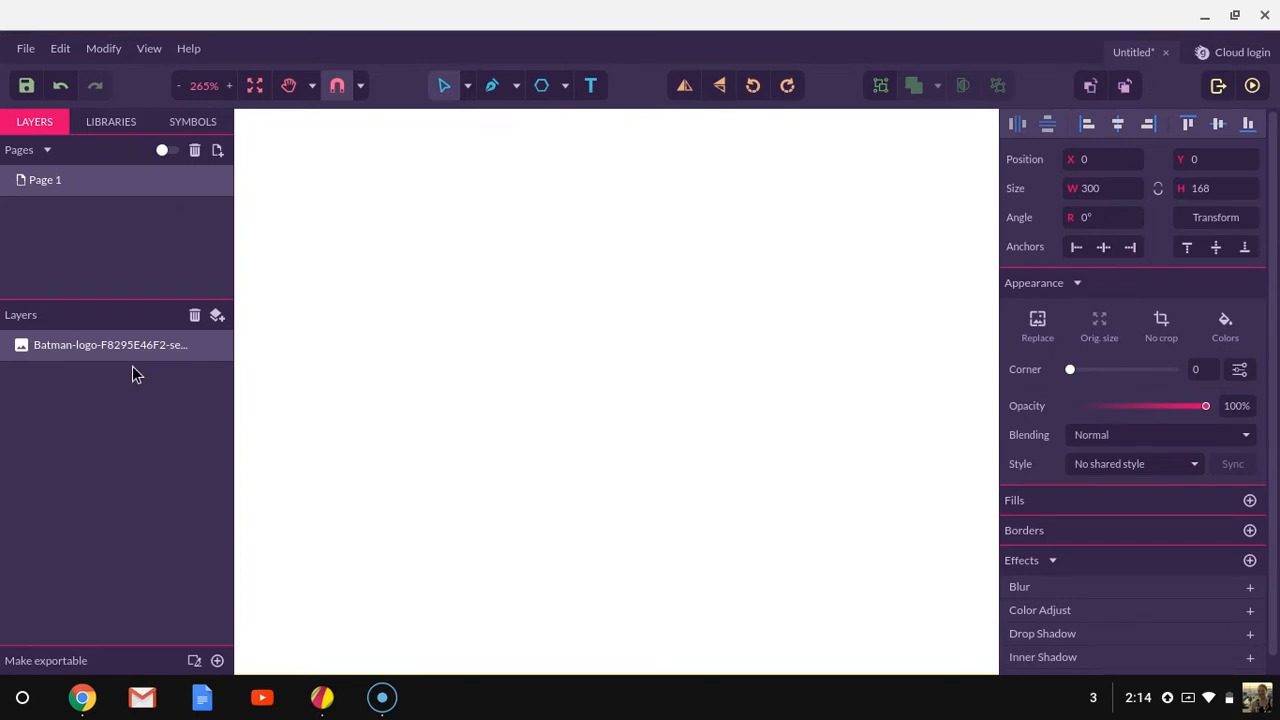
click(150, 50)
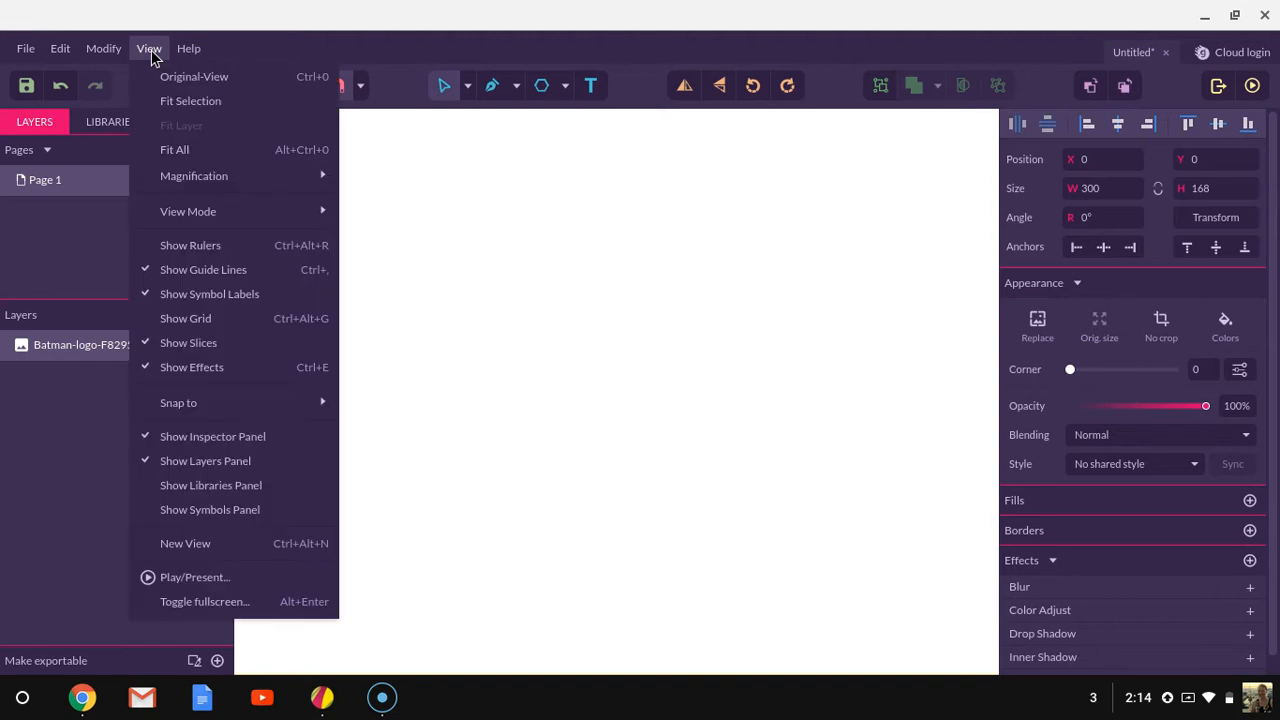
click(178, 151)
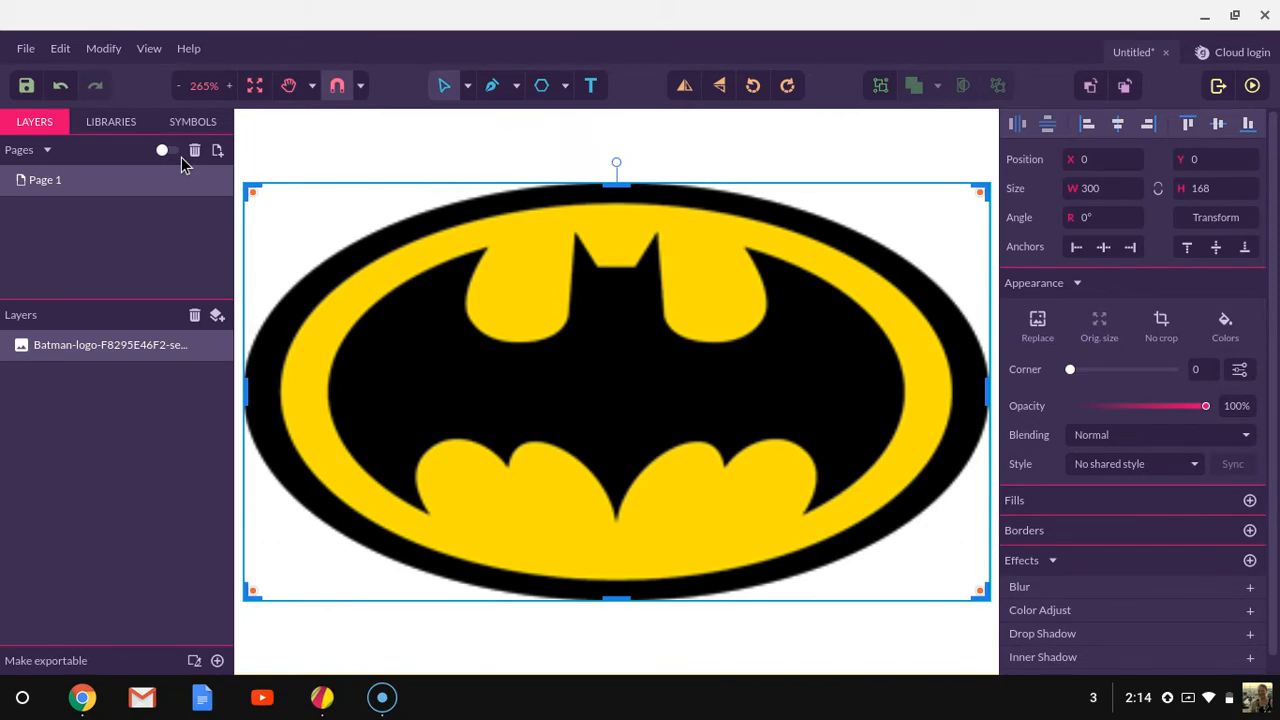
click(148, 50)
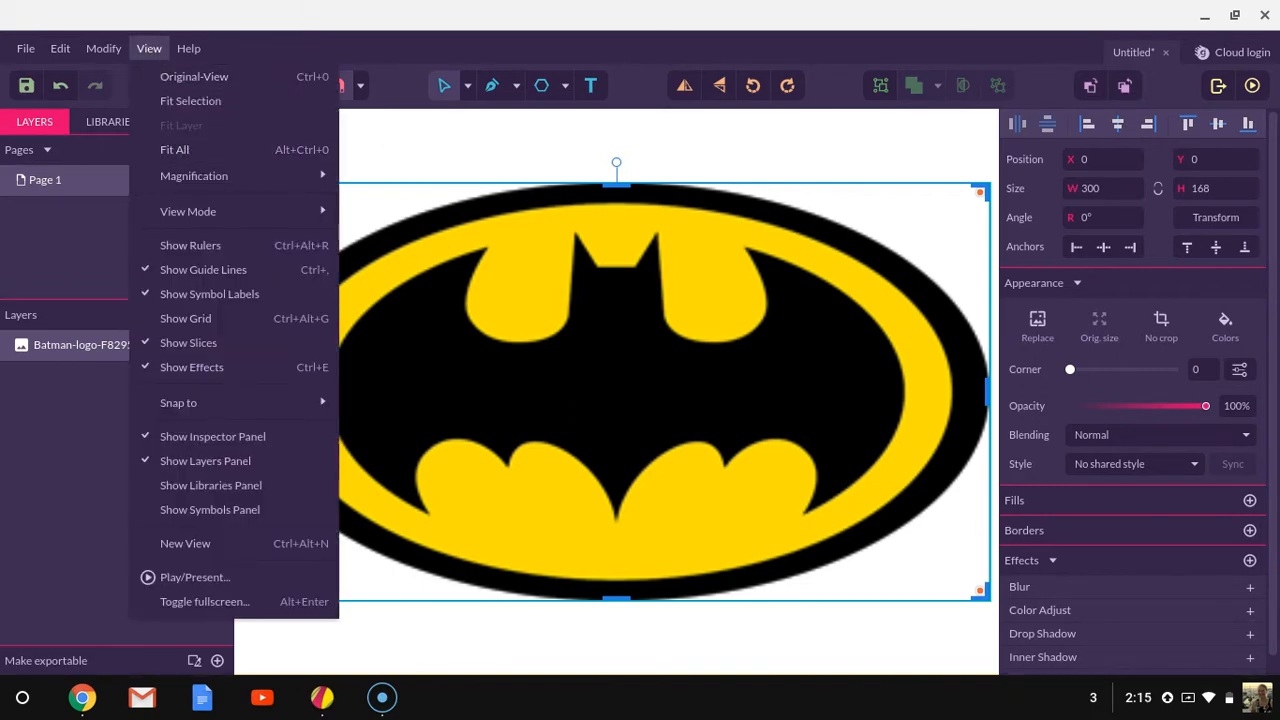
click(186, 149)
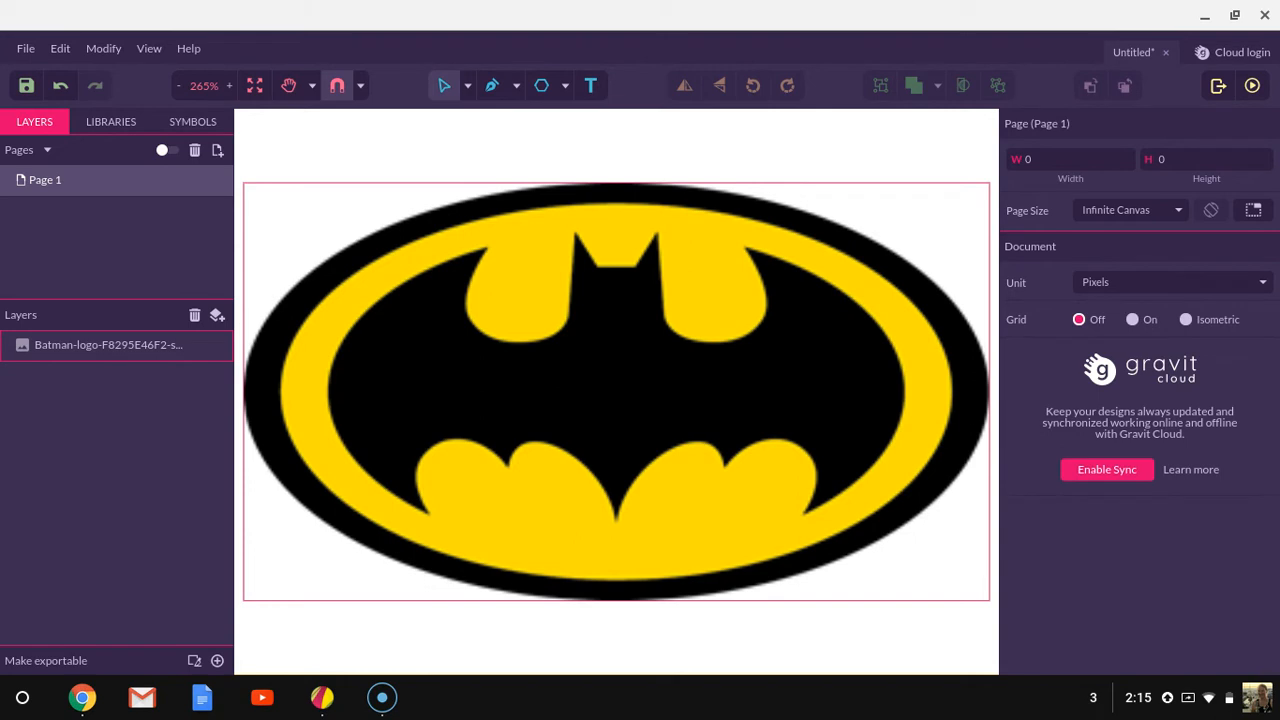
- Draw an ellipse about 160 by 72 px and move it over the middle of the Batman logo
click(566, 86)
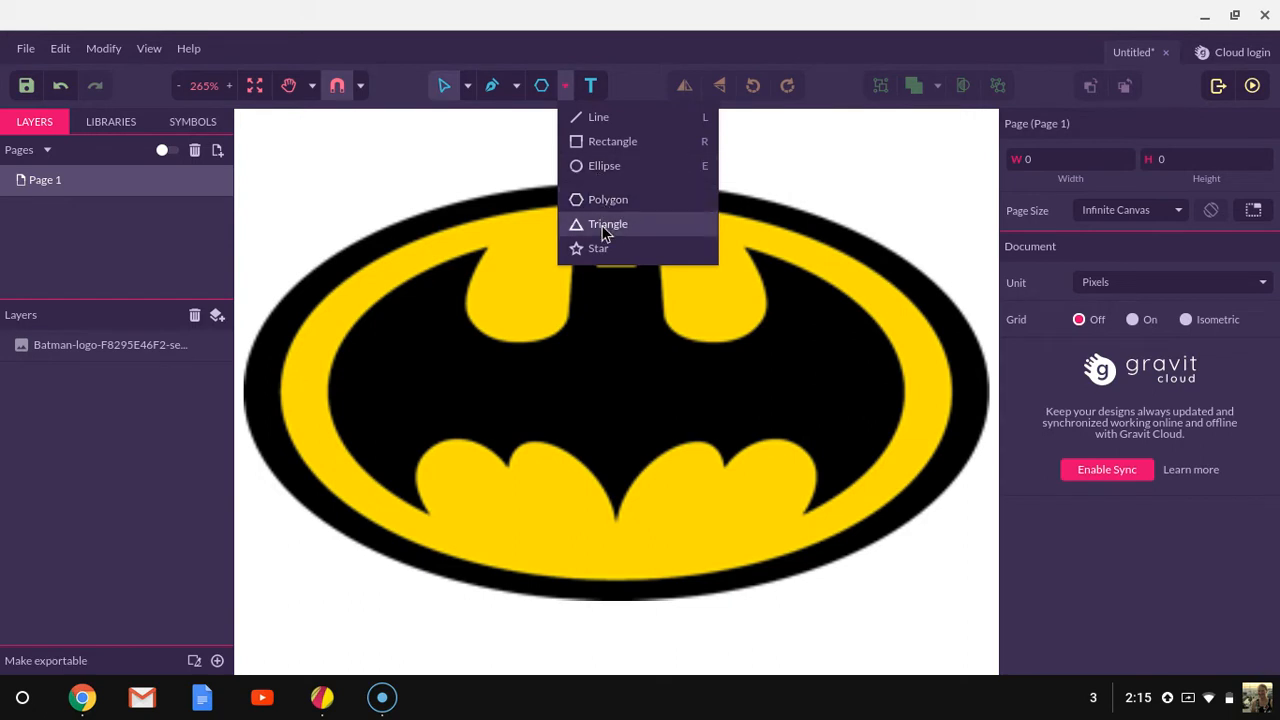
click(600, 165)
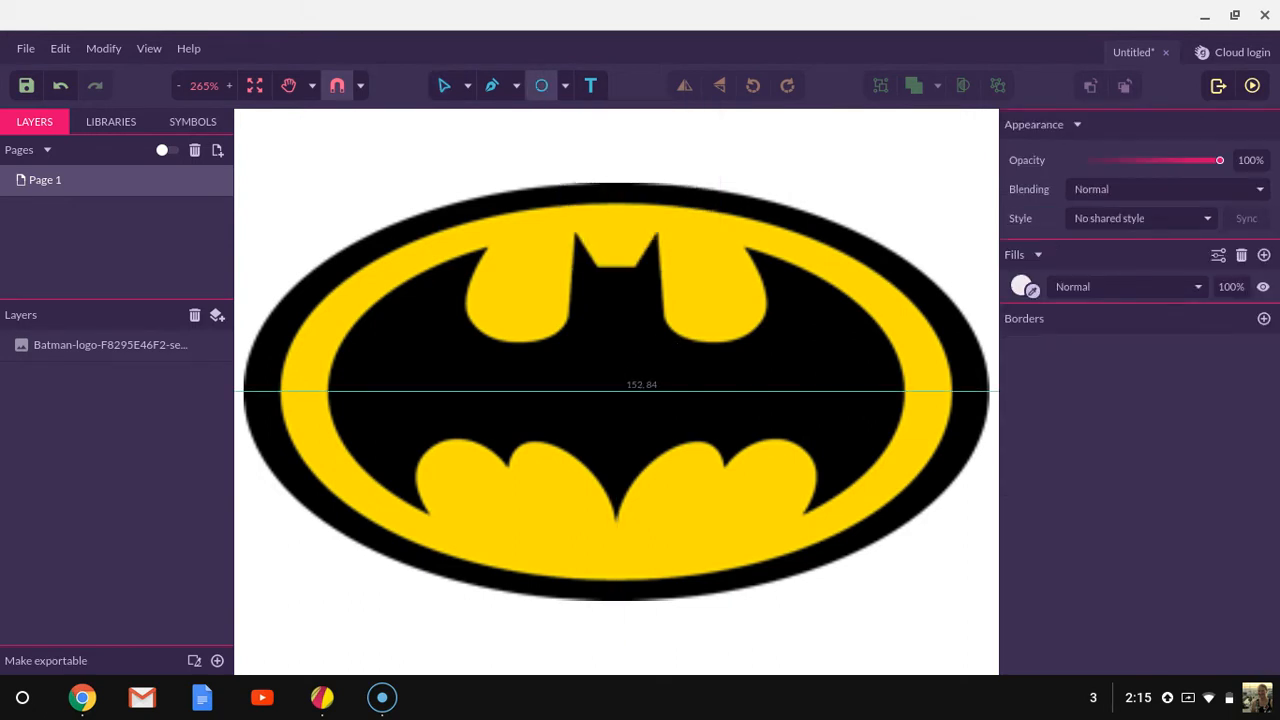
drag(622, 391, 223, 212)
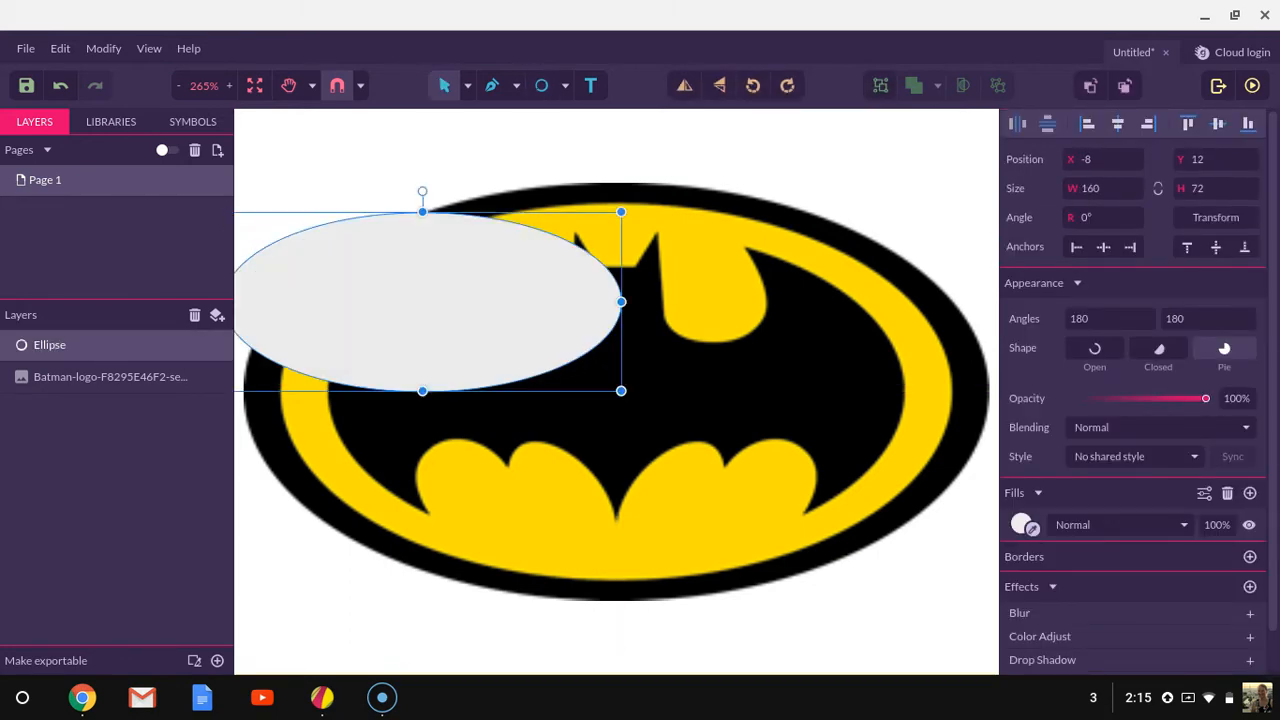
drag(422, 301, 616, 378)
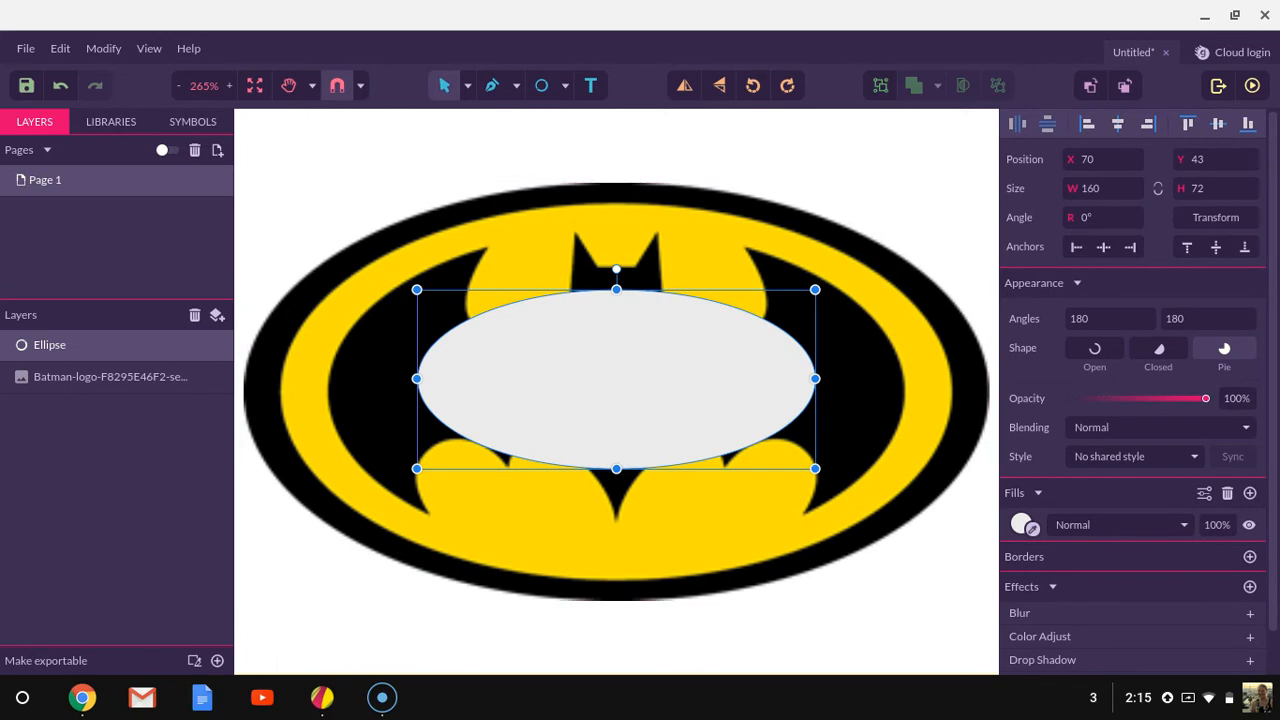
- Stretch the ellipse to 300 by 168 px at position 0, 0 so it matches the logo's outer oval
drag(815, 290, 1062, 190)
drag(850, 310, 686, 361)
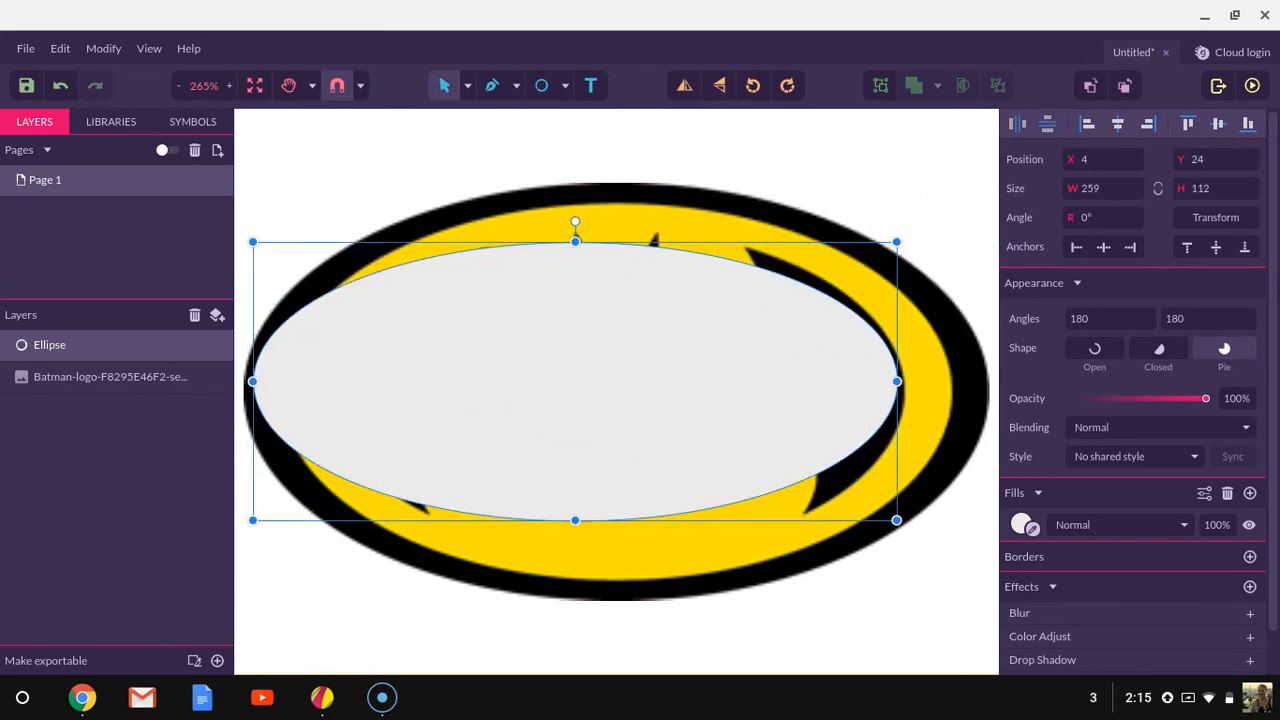
drag(575, 241, 575, 189)
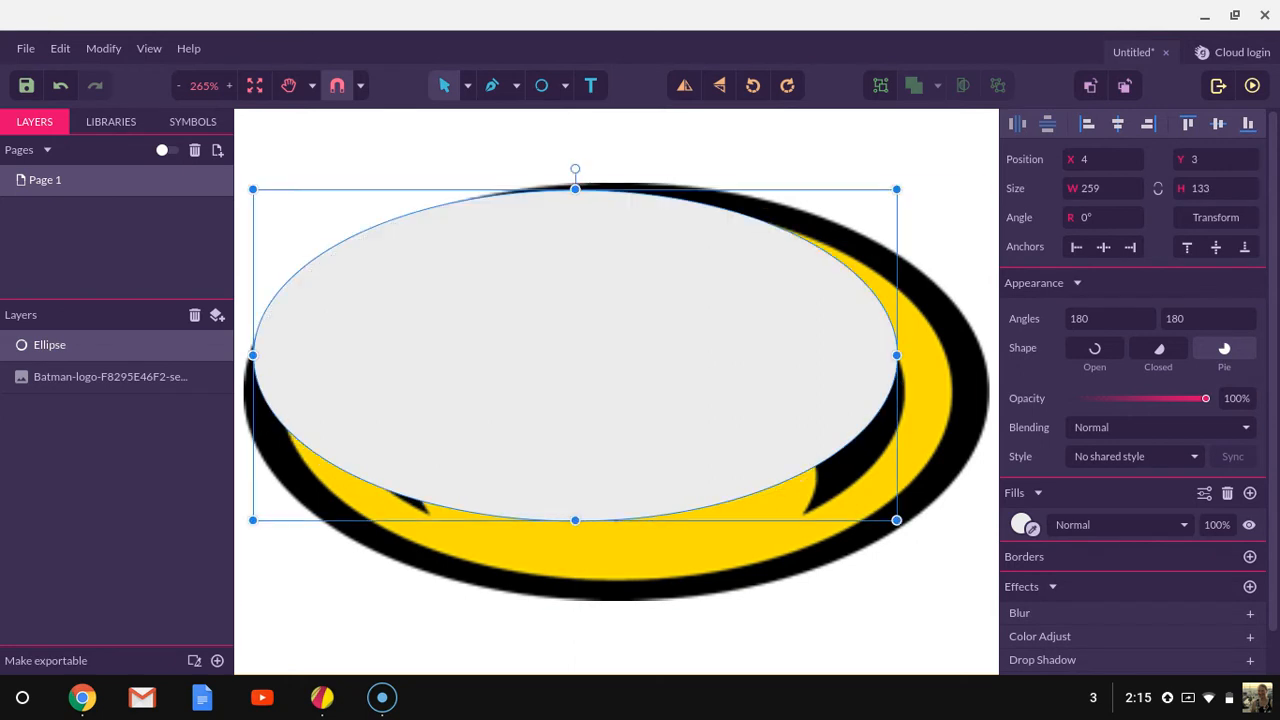
drag(575, 520, 575, 600)
drag(897, 394, 990, 394)
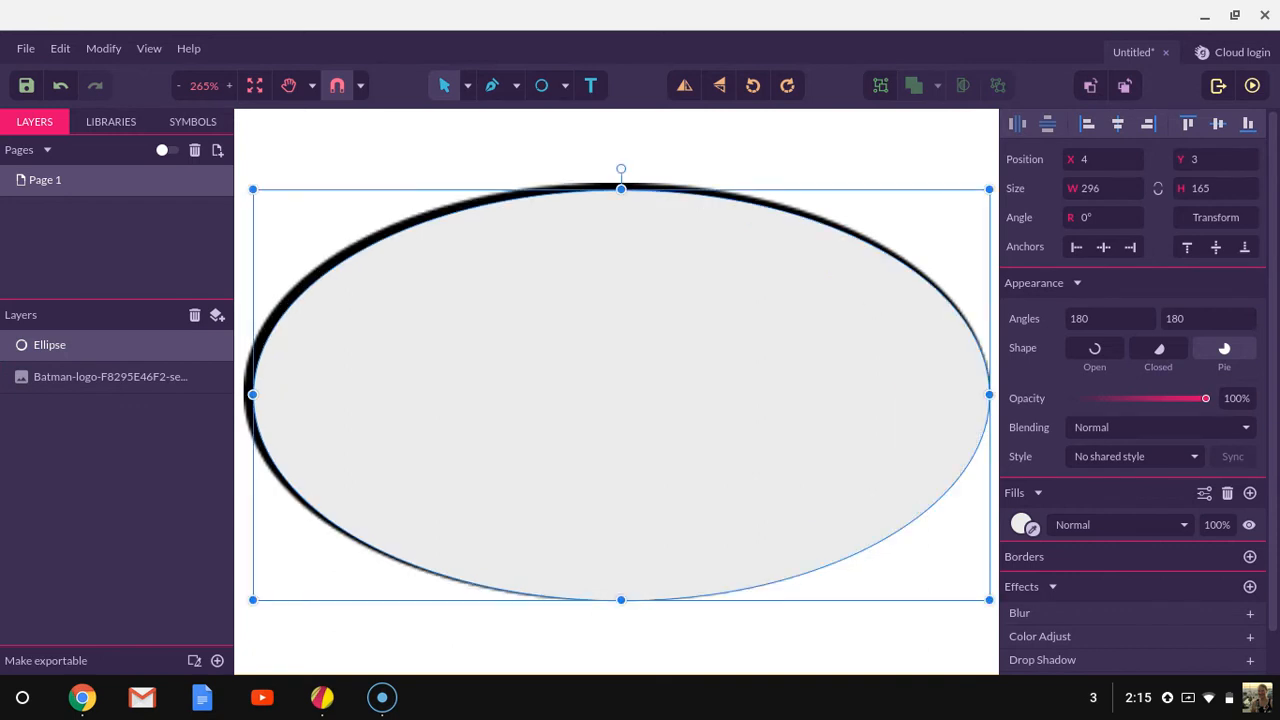
drag(252, 394, 243, 394)
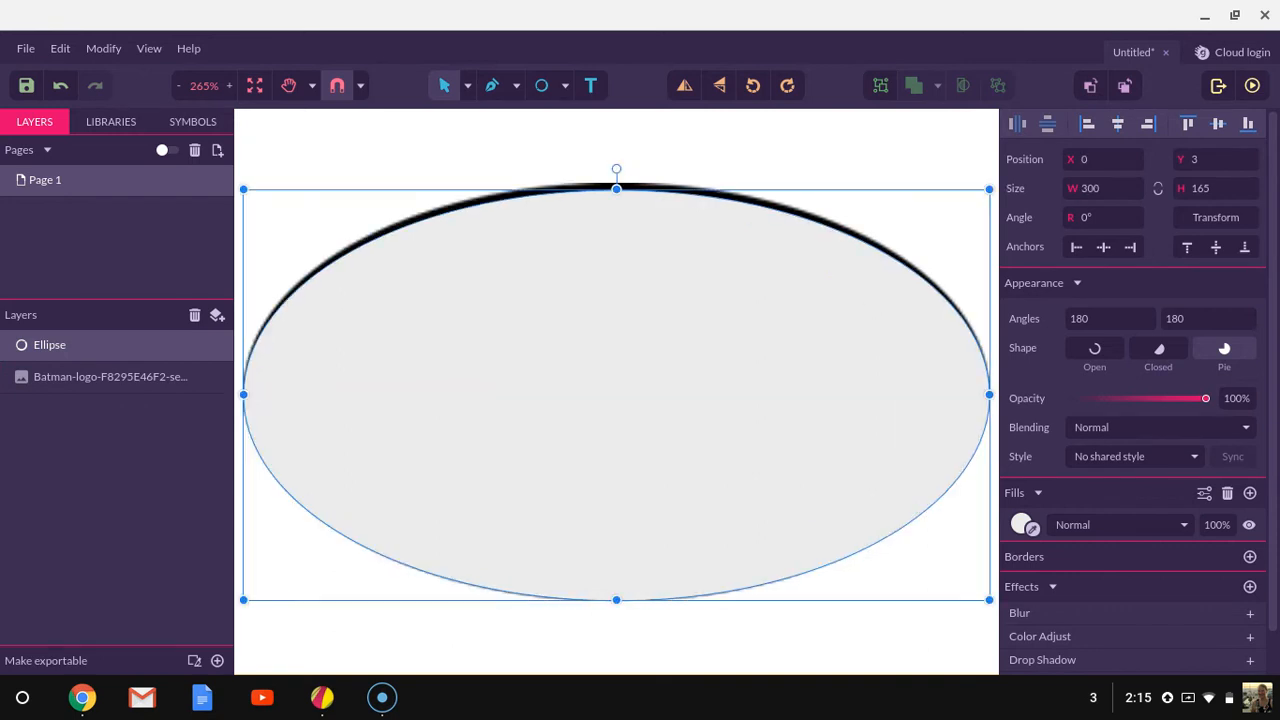
drag(616, 188, 616, 183)
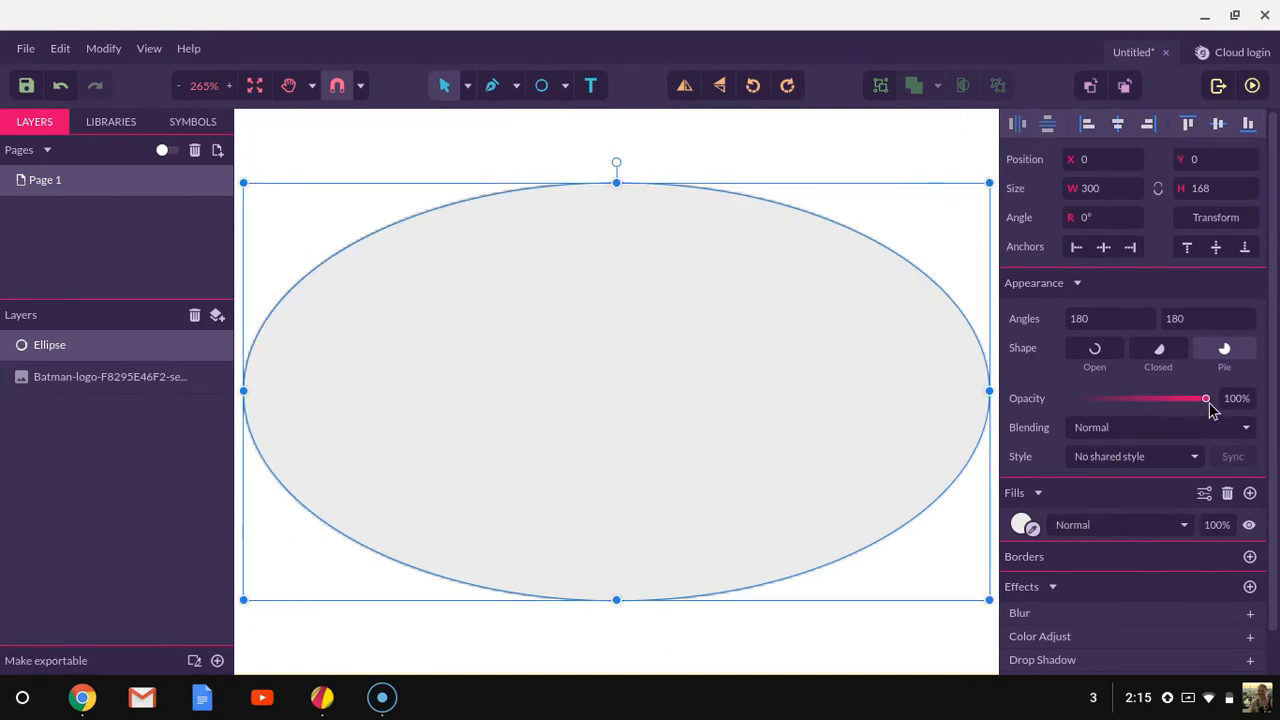
- Lower the ellipse's opacity to 82% and fill it with the yellow sampled from the logo, keeping it aligned over the image
drag(1205, 398, 1181, 399)
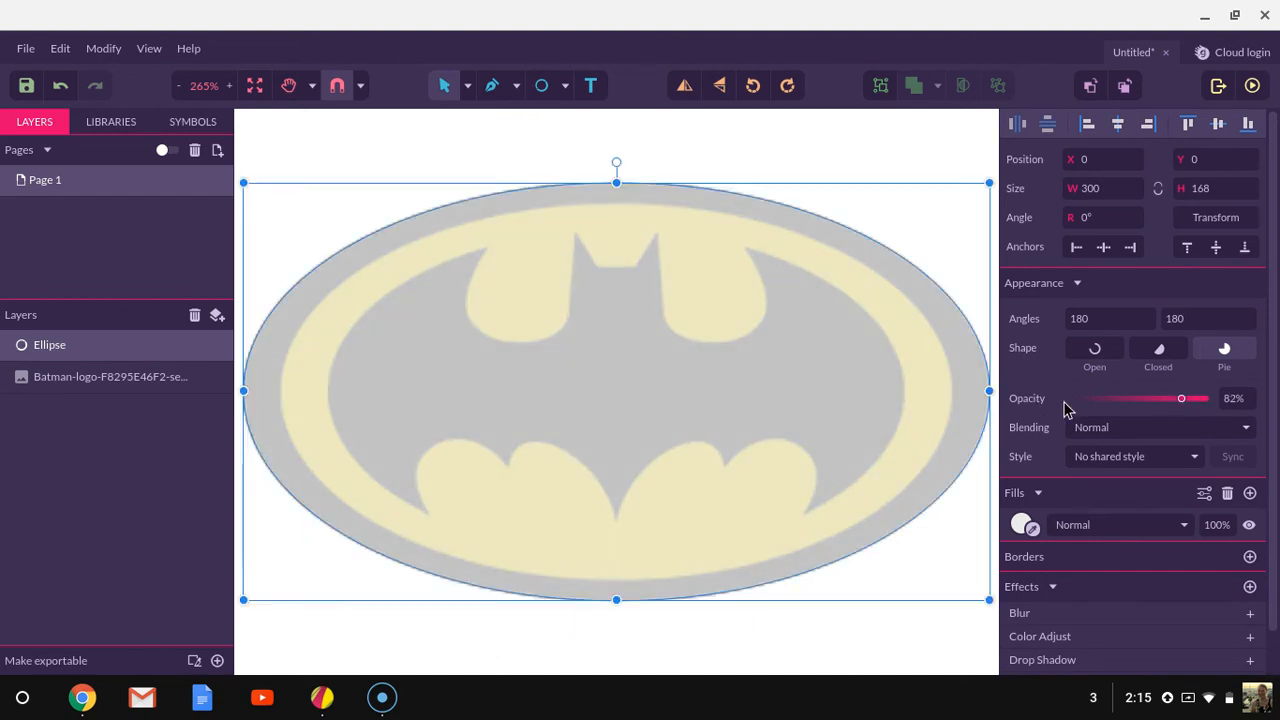
drag(616, 391, 616, 470)
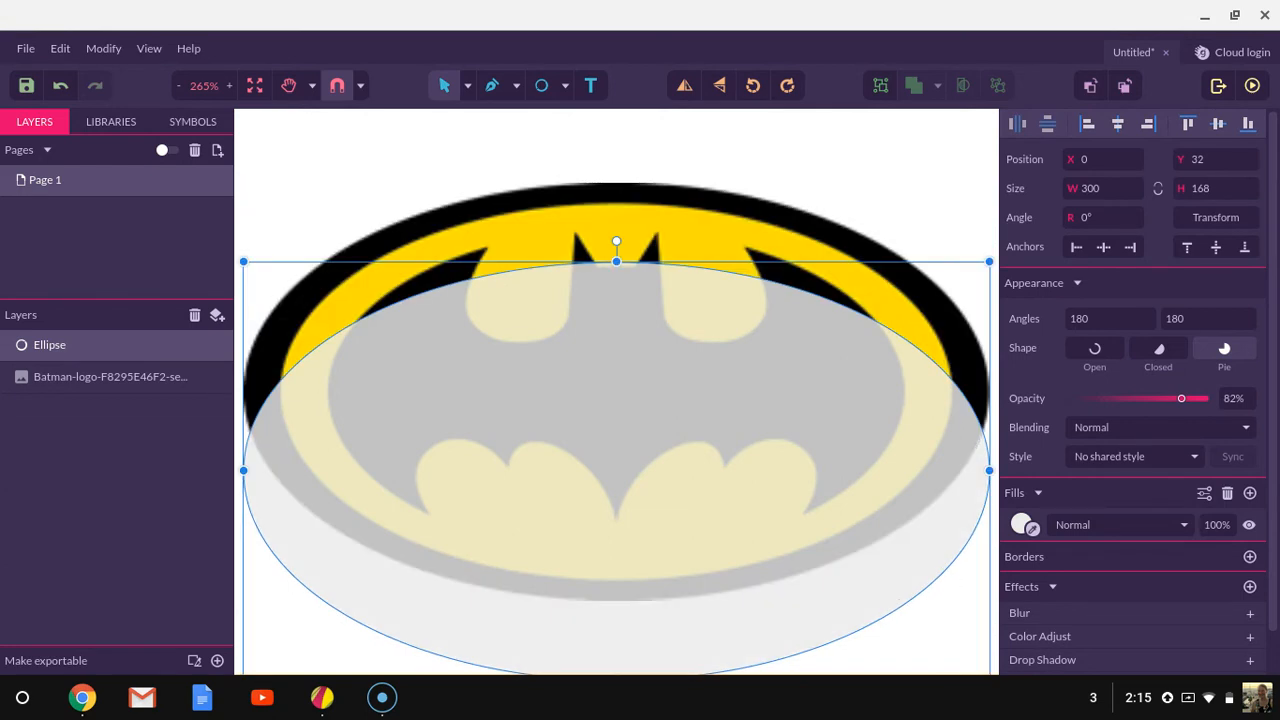
click(1032, 530)
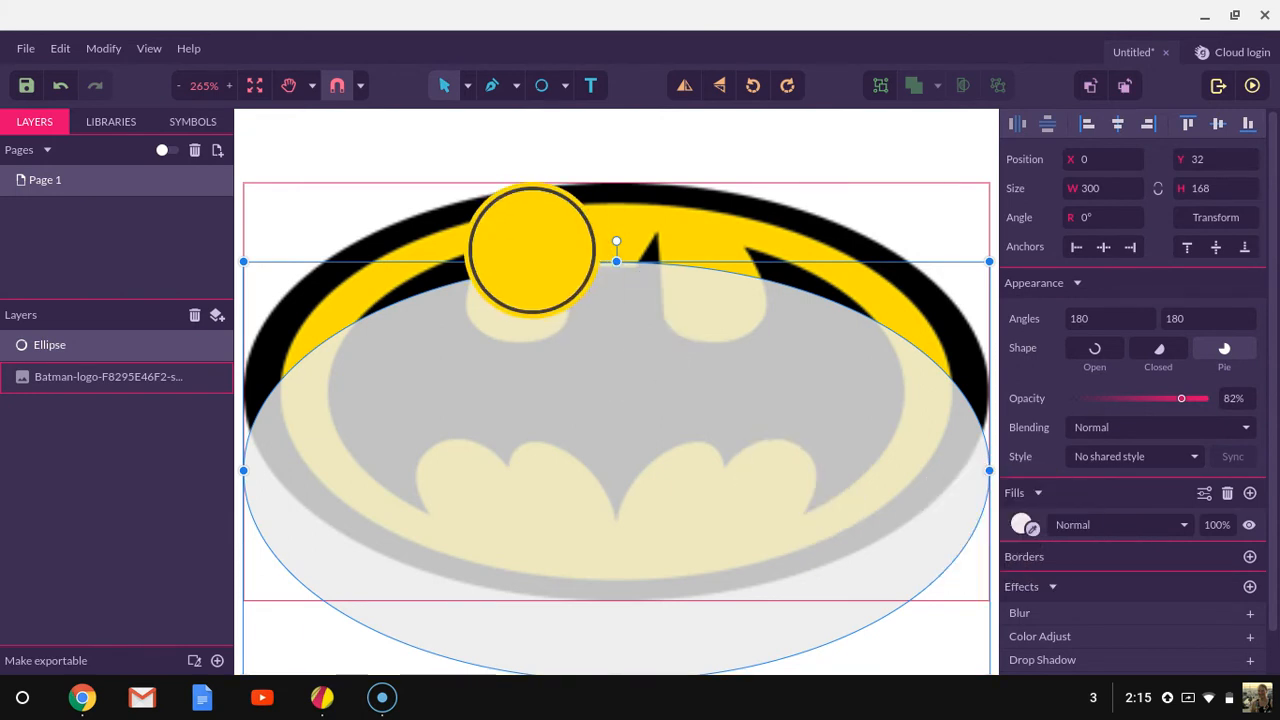
click(531, 243)
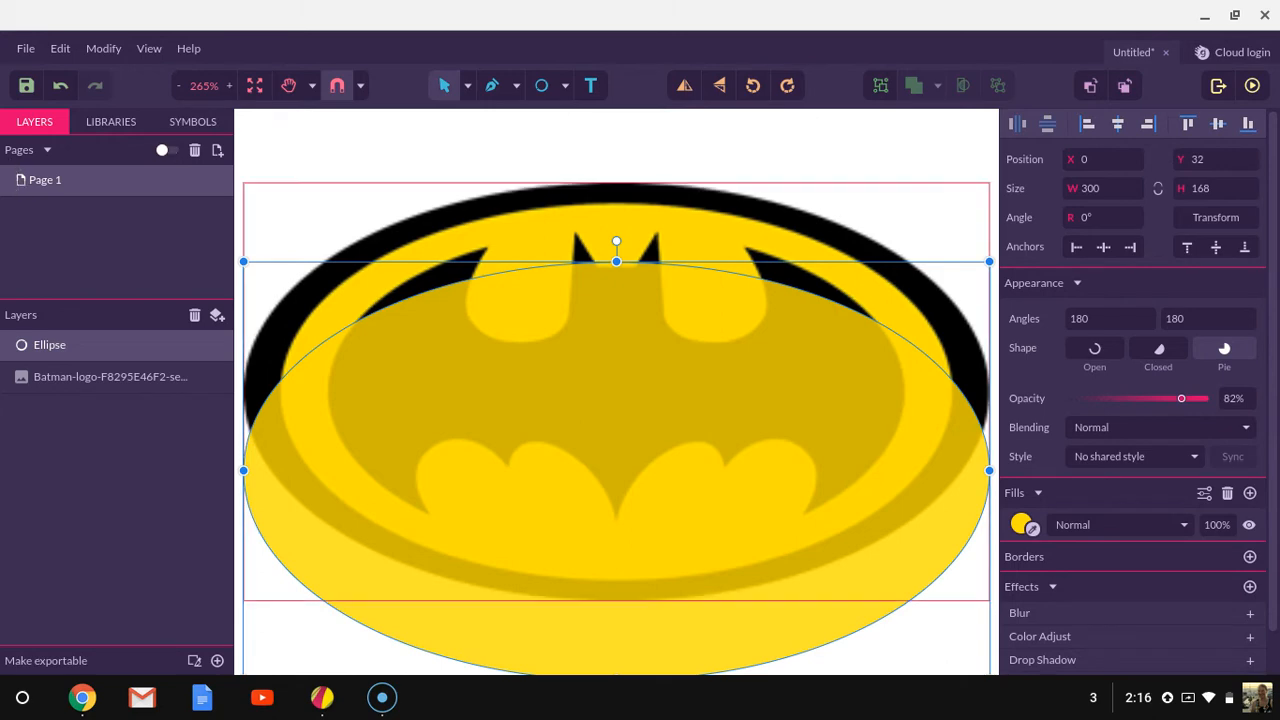
drag(617, 440, 617, 361)
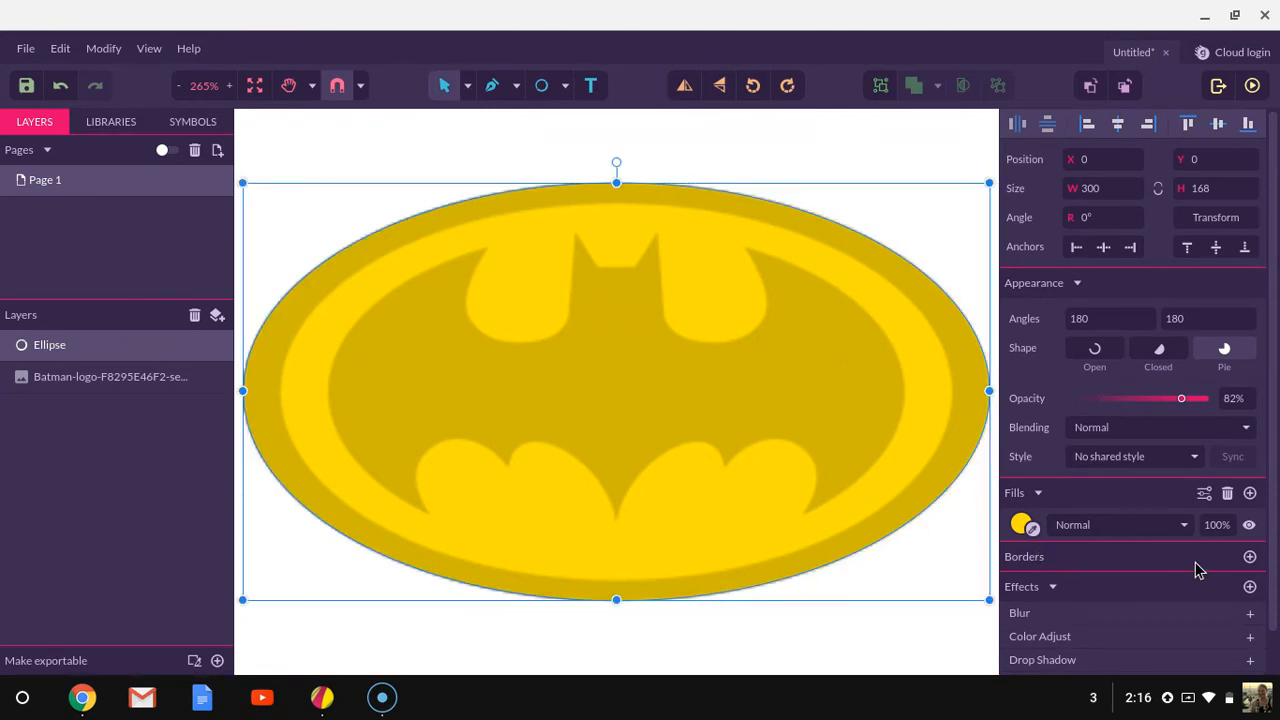
- Add a black border to the ellipse, trying widths of 60 and 30 before setting it to 10
click(1250, 557)
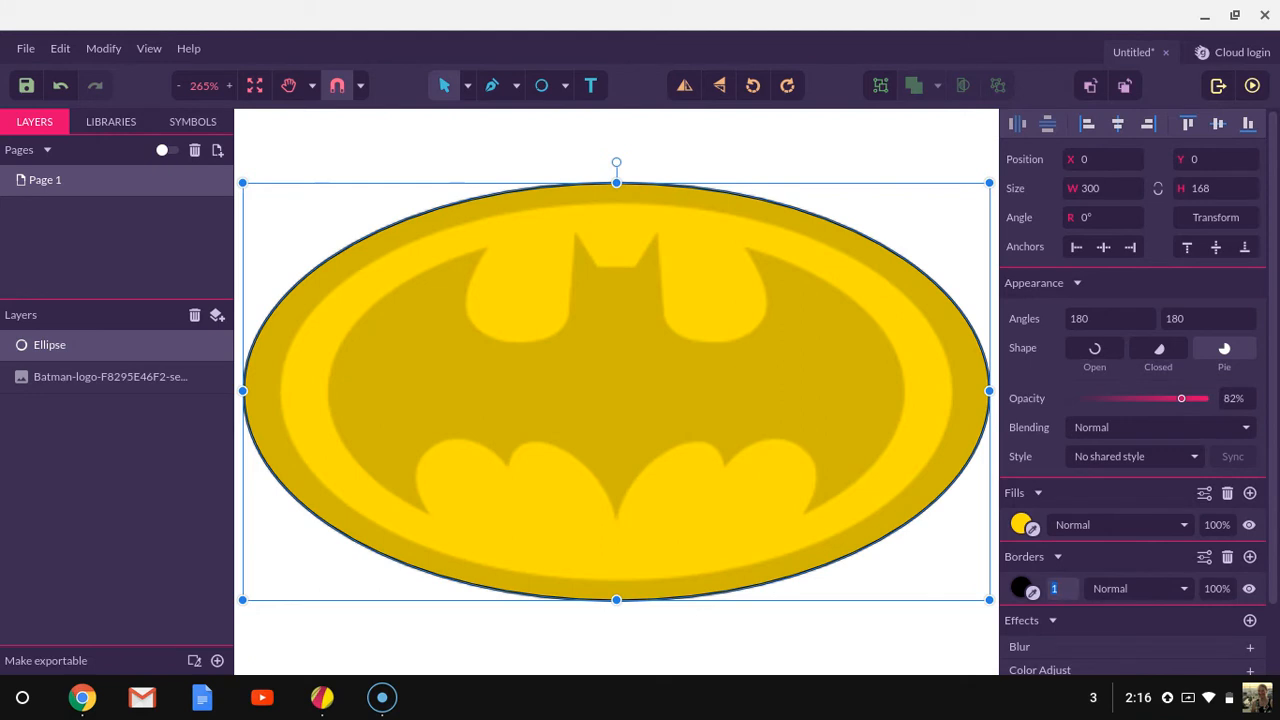
text(60)
key(Return)
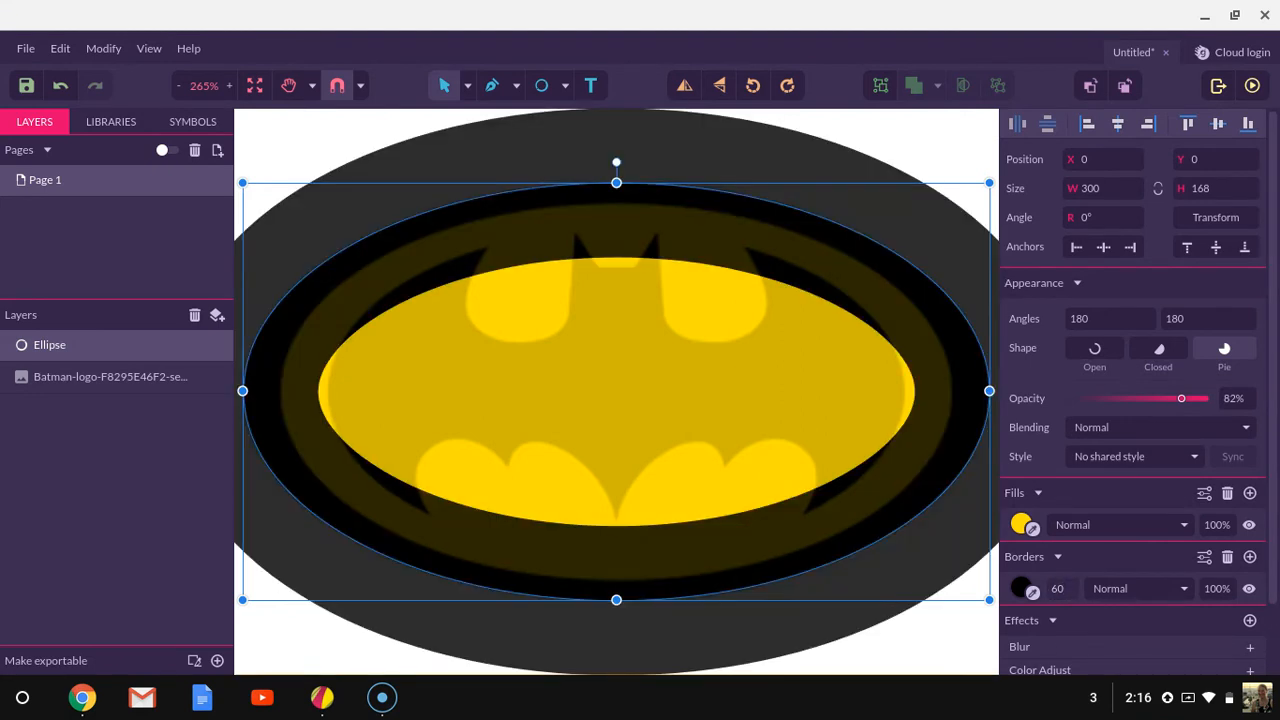
double_click(1060, 588)
text(30)
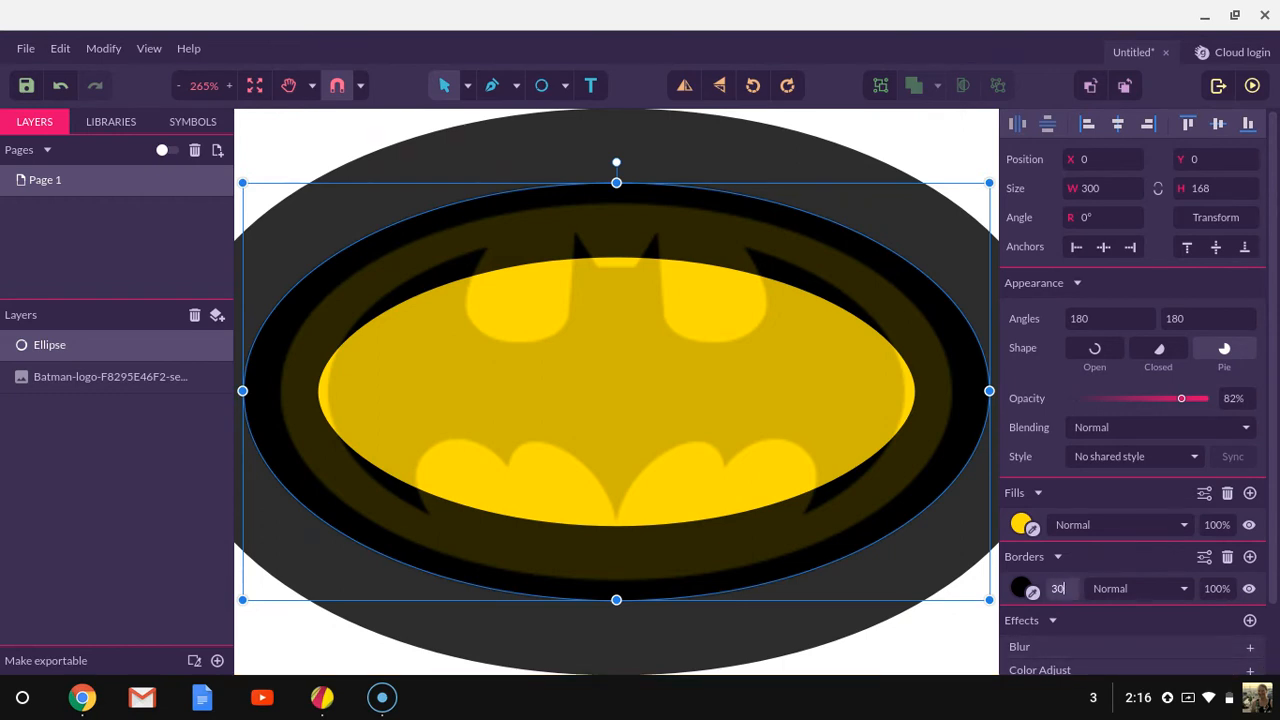
key(Return)
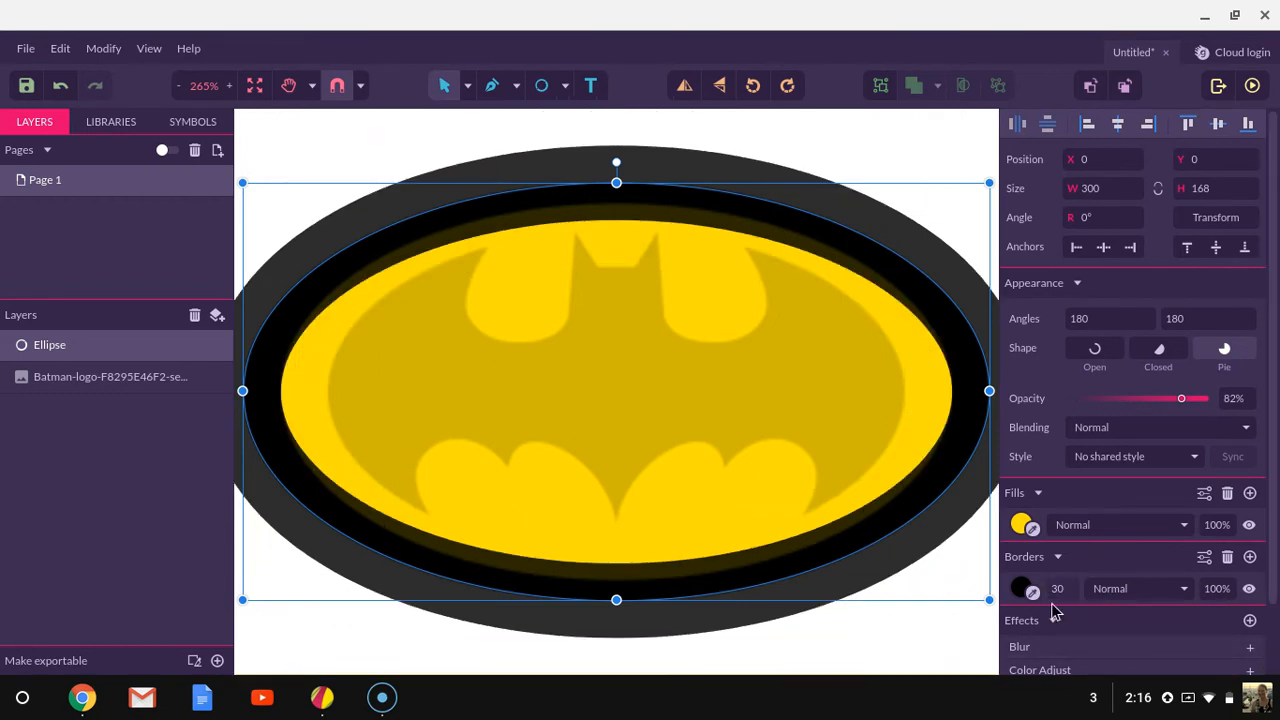
drag(1066, 590, 1046, 588)
text(10)
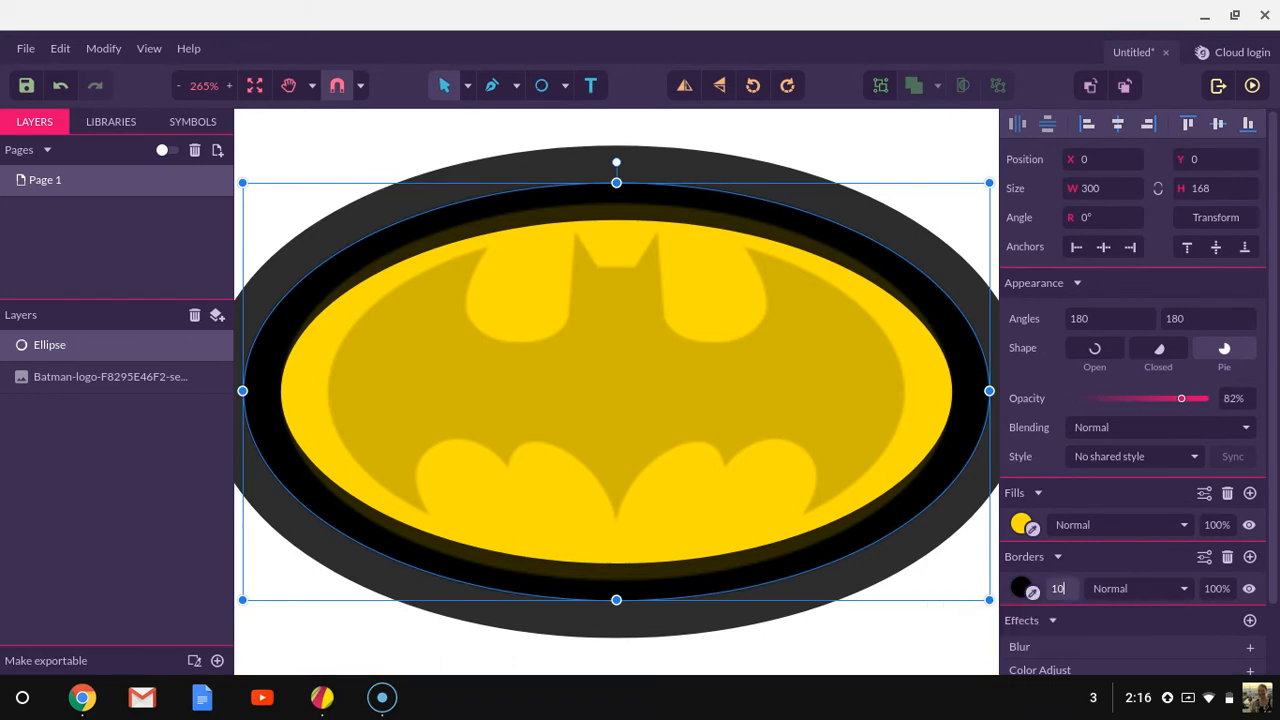
key(Return)
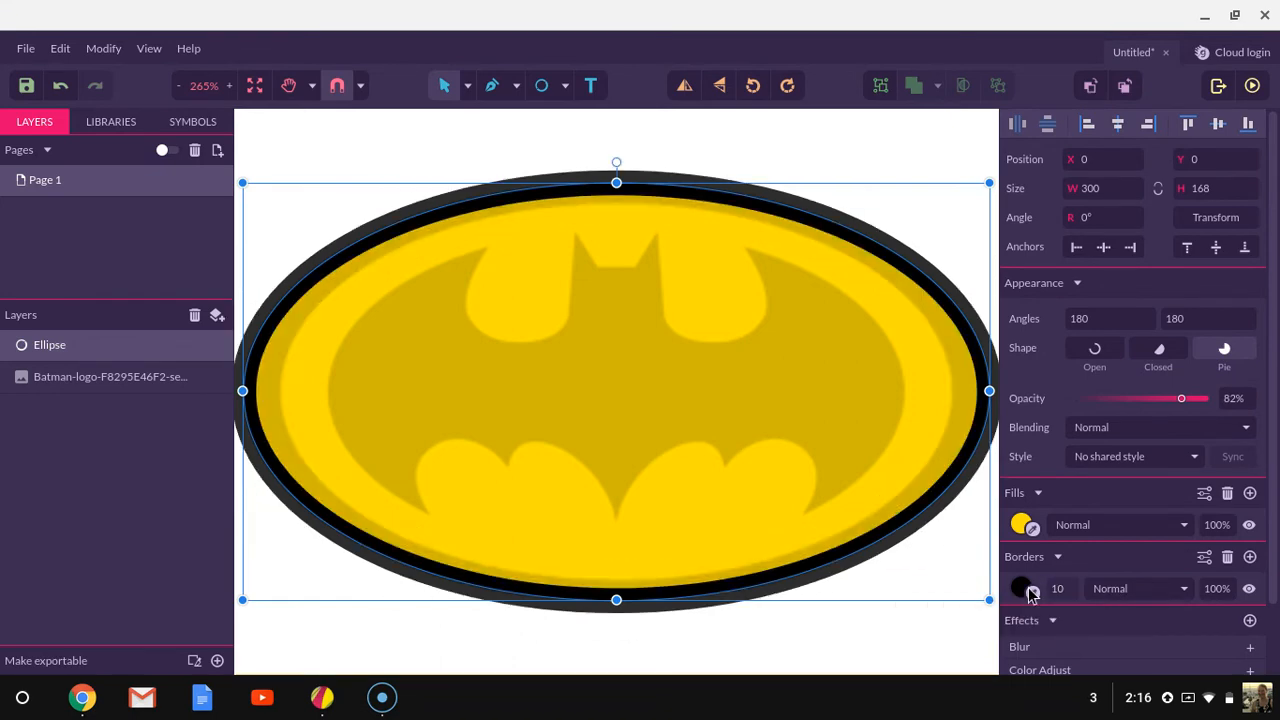
- Set the ellipse's border width to 13 and deselect the ellipse
mouse_move(616, 391)
mouse_down()
mouse_move(616, 428)
mouse_move(616, 391)
mouse_up()
drag(1067, 595, 1055, 590)
key(BackSpace)
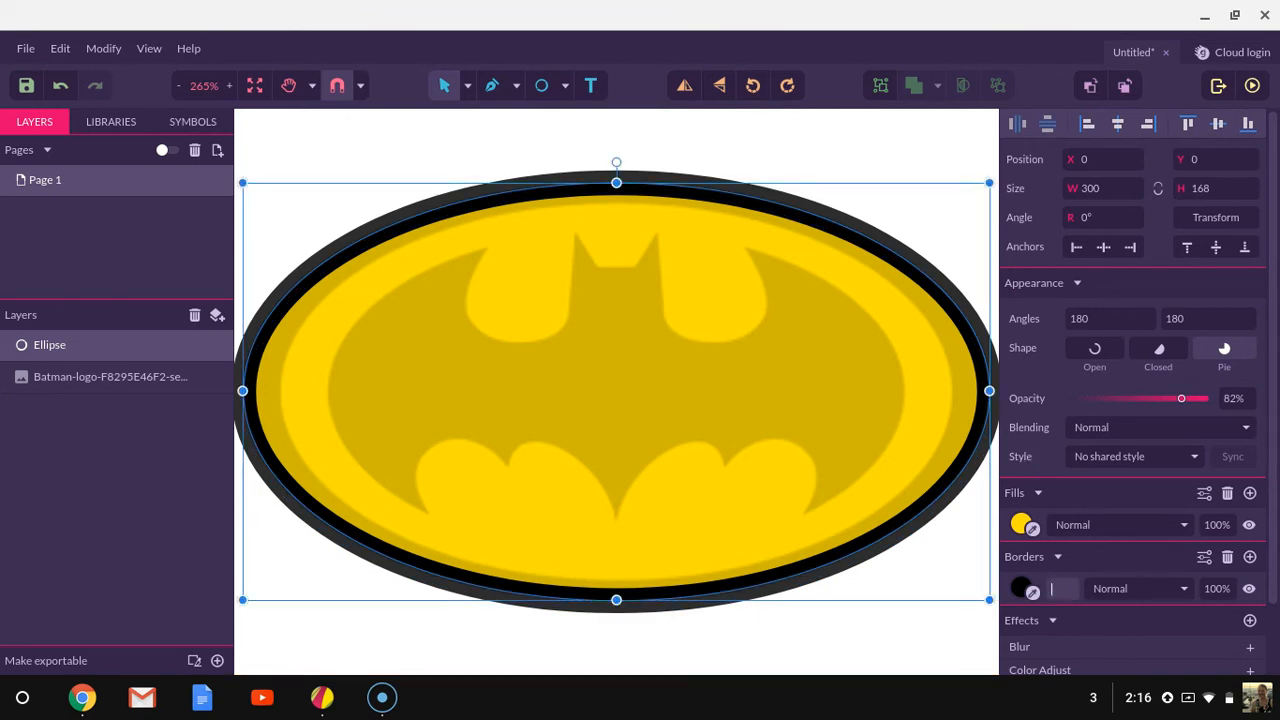
text(13)
key(Return)
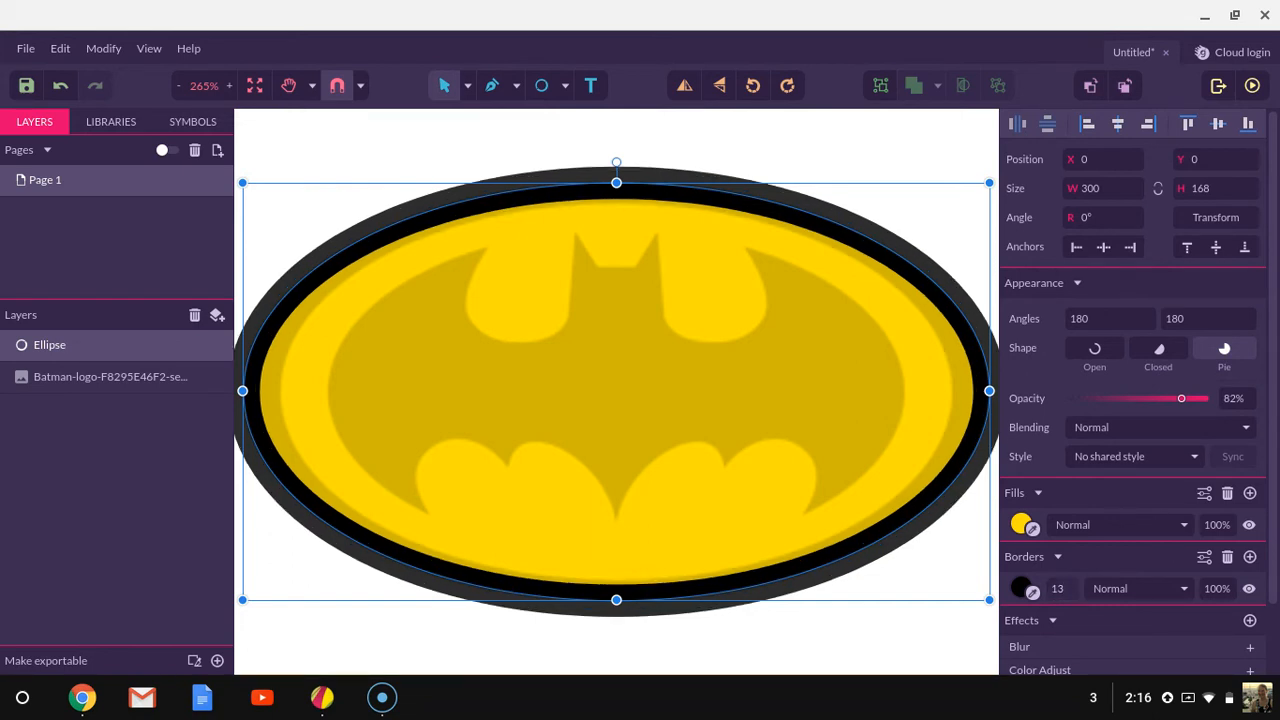
key(Escape)
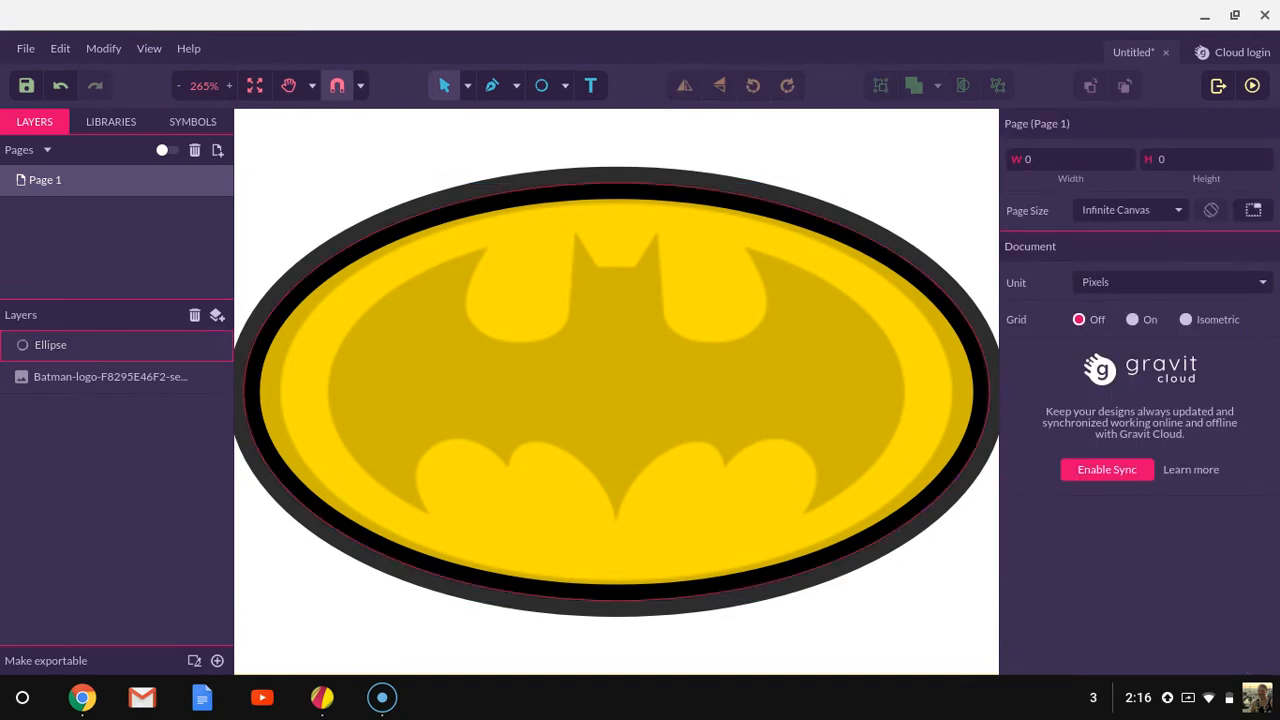
- Start a Pen path at the left wing's upper tip and trace its outer edge with straight segments down to the lower tip
click(516, 86)
click(545, 118)
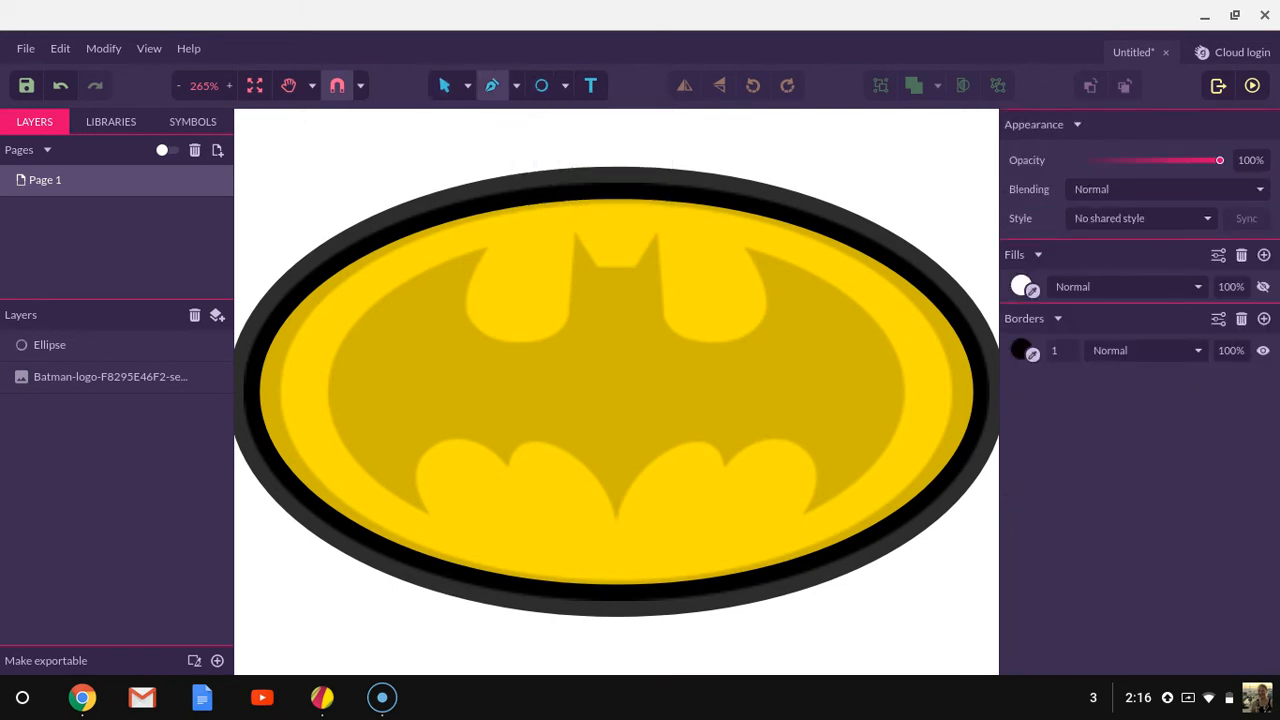
click(487, 246)
click(436, 264)
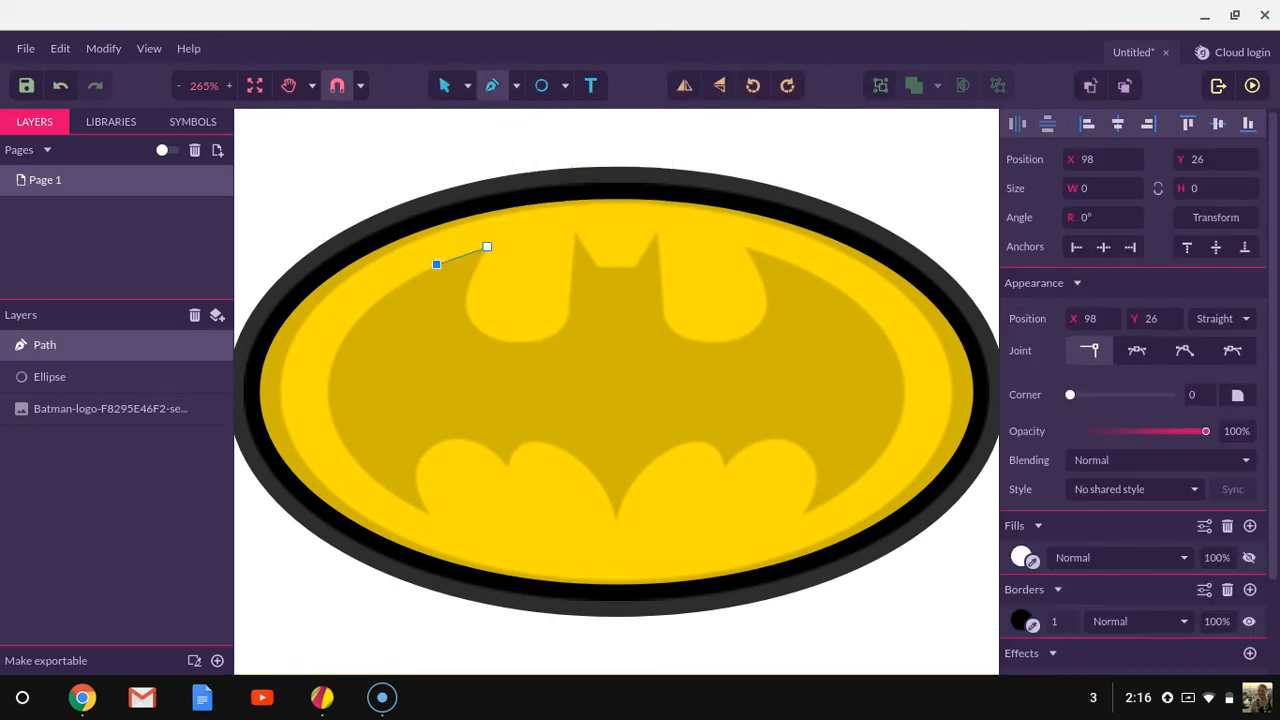
click(387, 294)
click(347, 333)
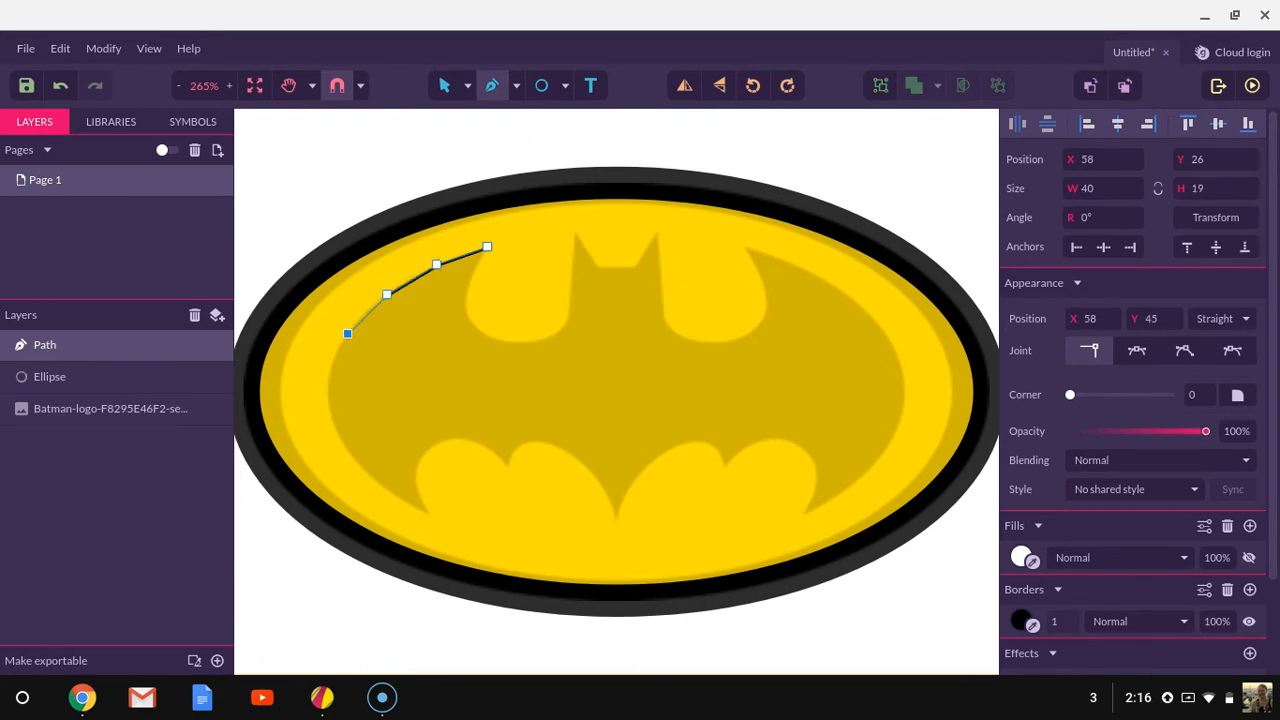
click(330, 383)
click(335, 431)
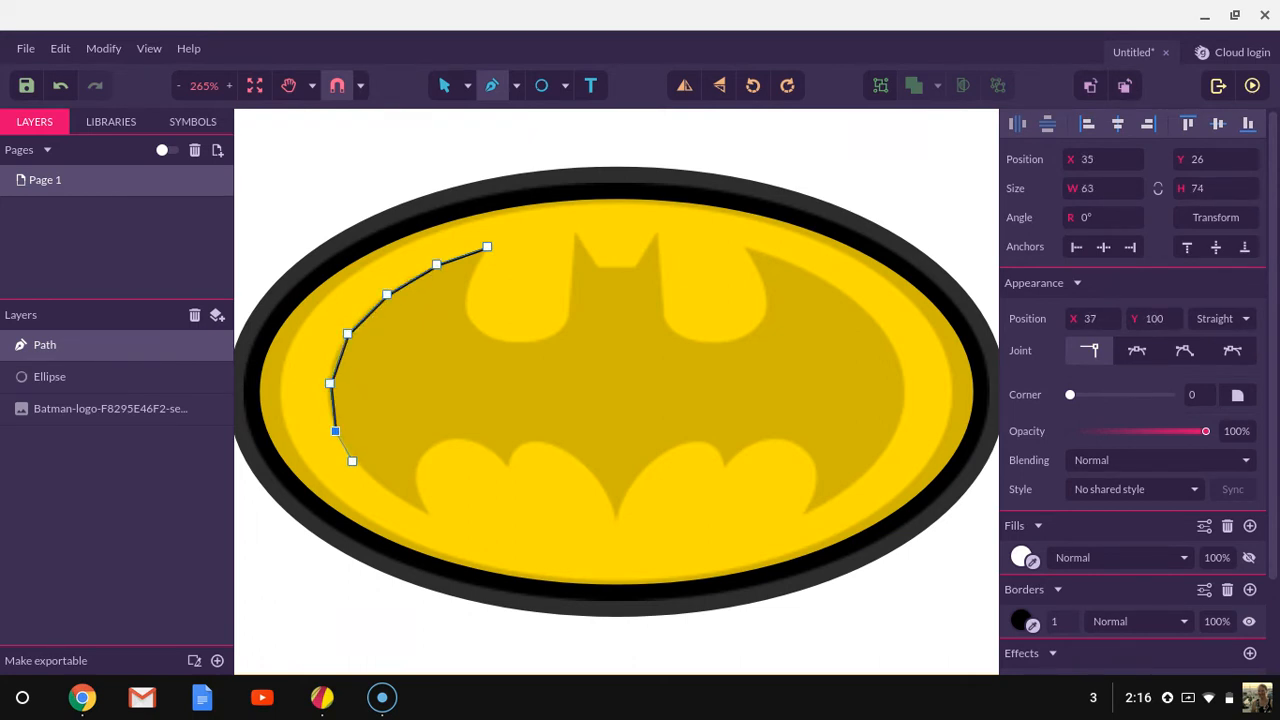
click(358, 466)
click(394, 495)
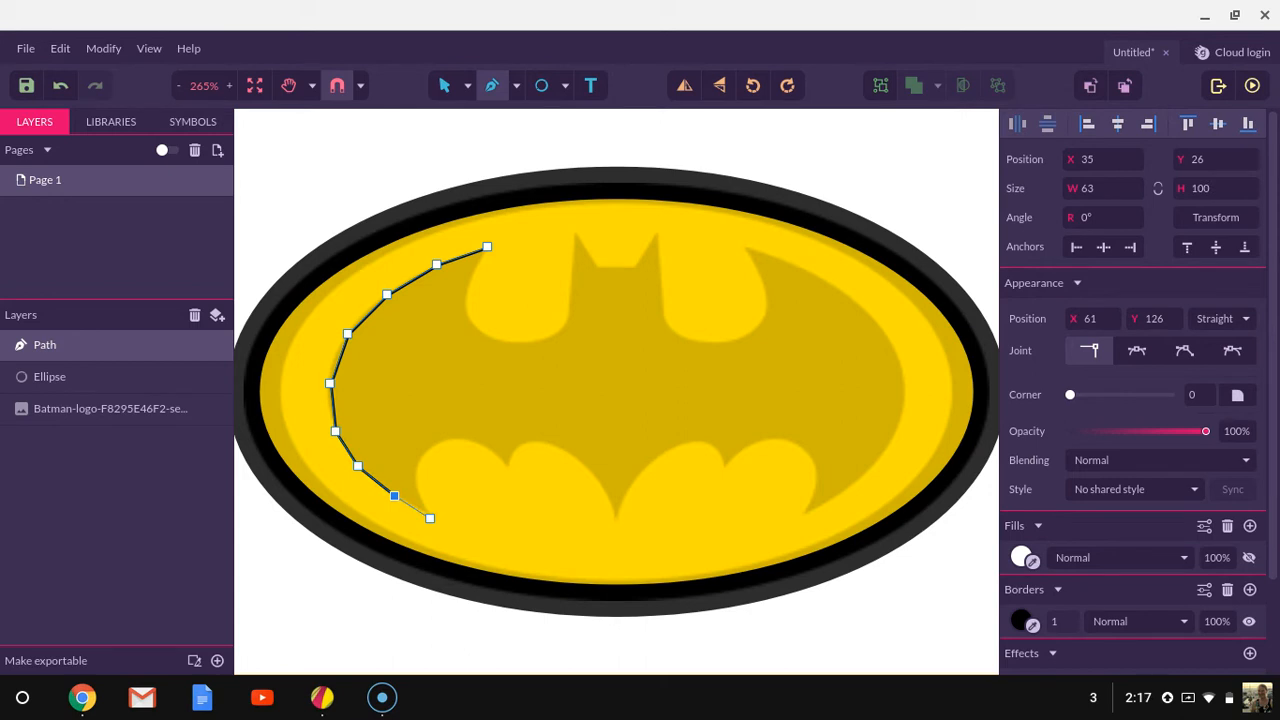
click(430, 515)
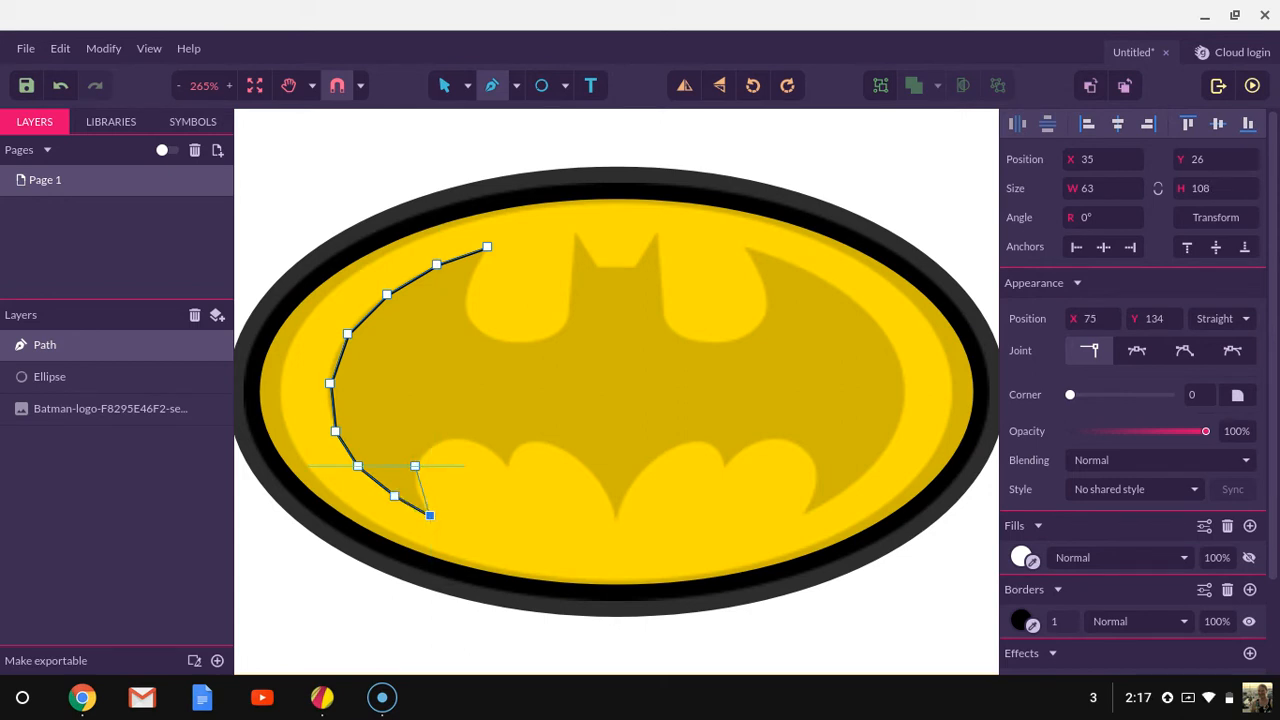
- Continue the path along the scalloped lower edge of the left wing to the bat's bottom centre point
click(415, 466)
click(430, 443)
click(464, 431)
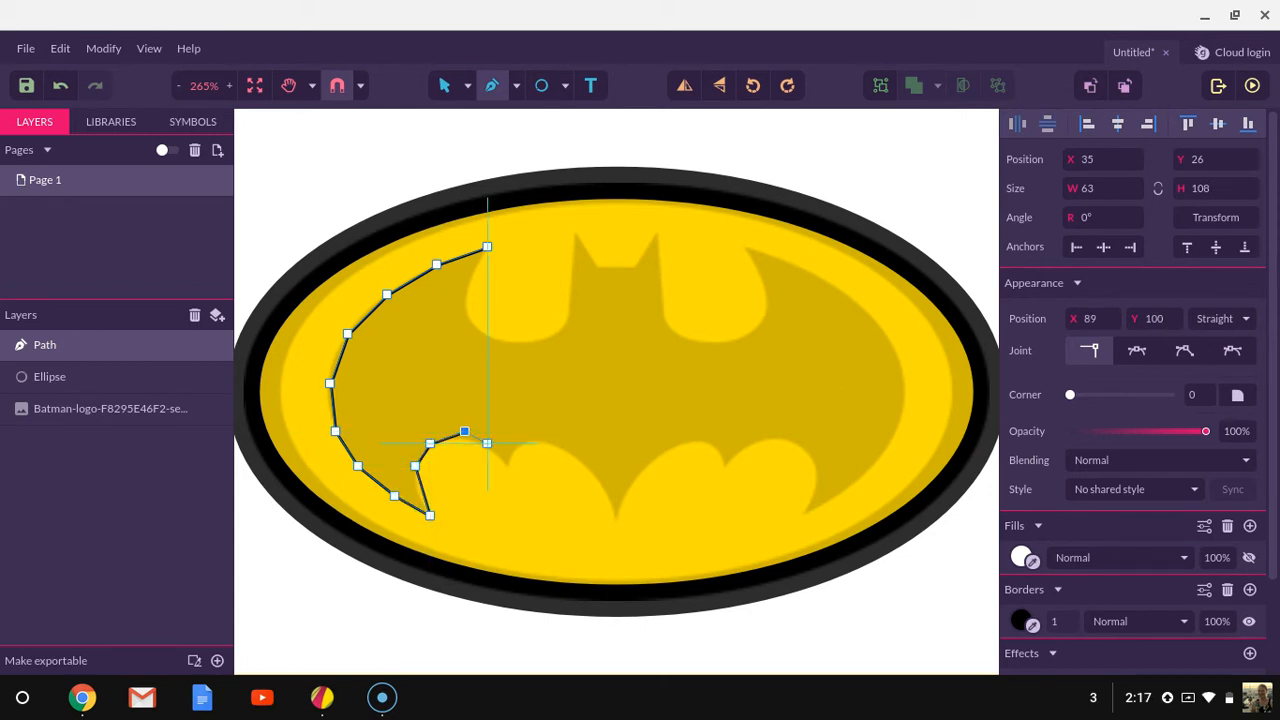
click(492, 443)
click(511, 465)
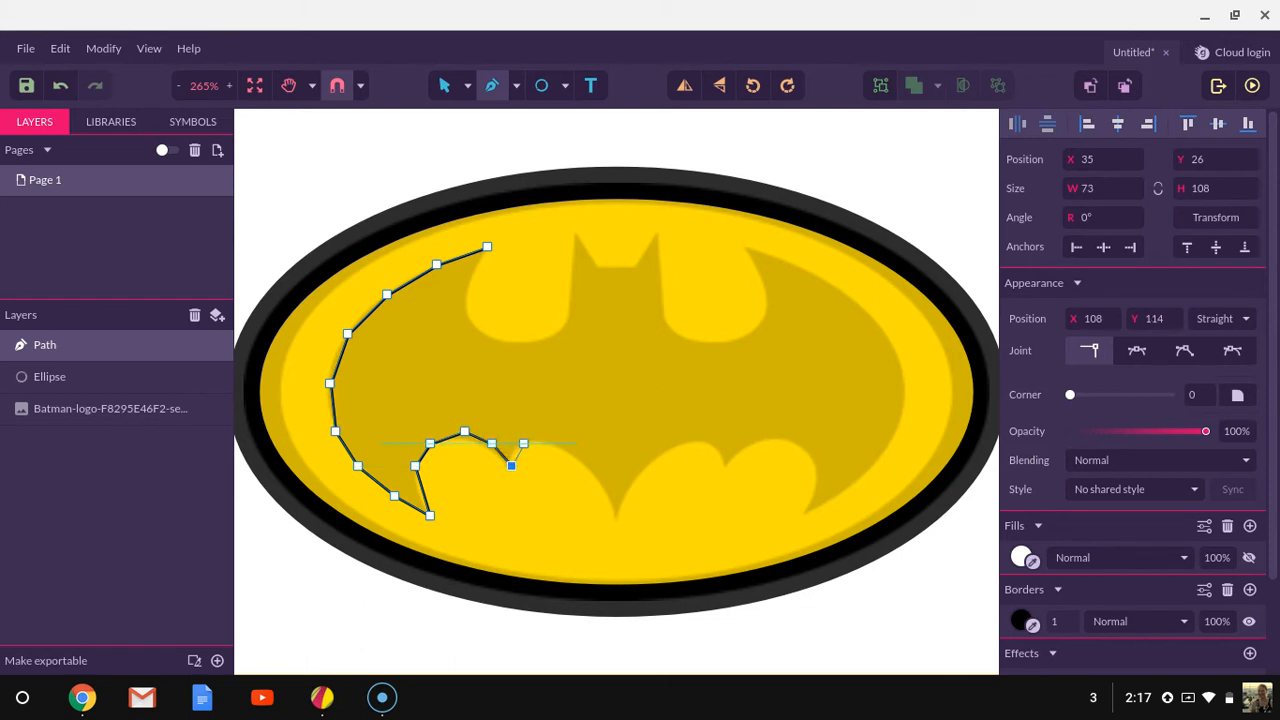
click(523, 443)
click(556, 443)
click(601, 478)
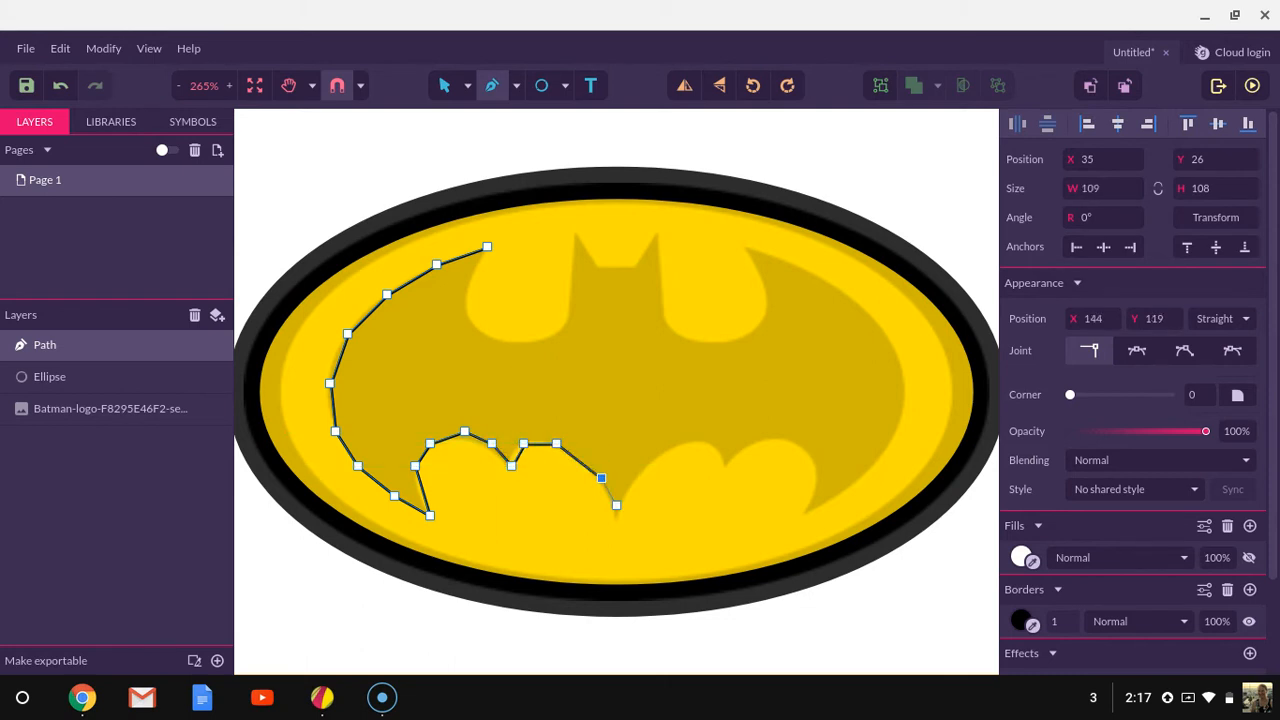
click(618, 520)
- Continue the path straight up the bat's centre line, across the head and around the left ear
click(618, 269)
click(574, 233)
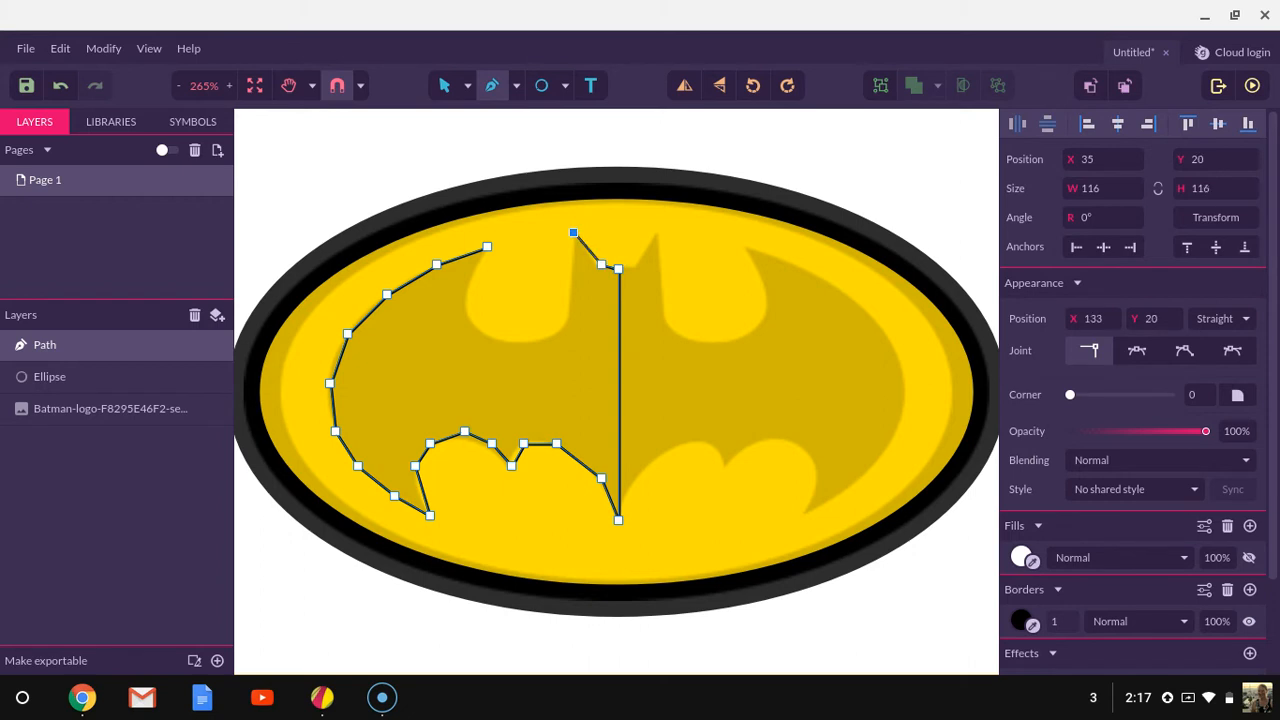
click(573, 290)
- Trace the scoop between ear and wing, close the half-bat path at the wing's upper tip, and lower its opacity to 32%
click(564, 333)
click(529, 341)
click(491, 341)
click(469, 324)
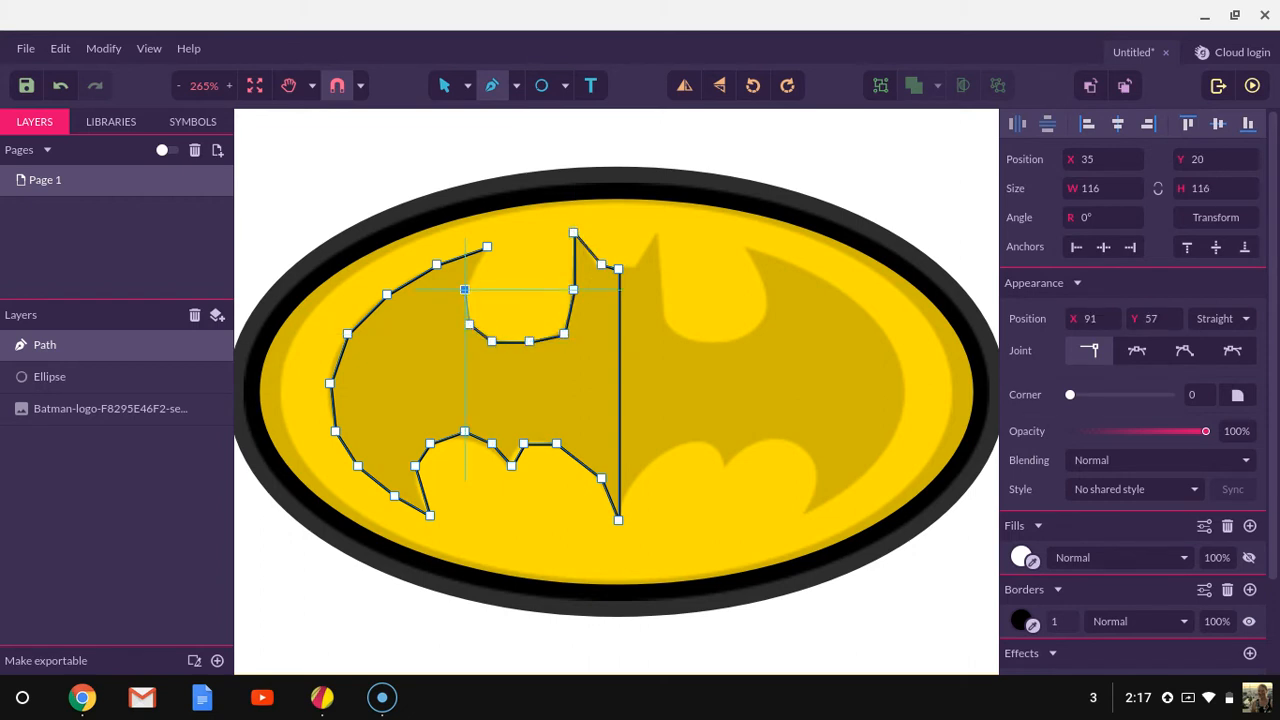
click(464, 290)
click(480, 264)
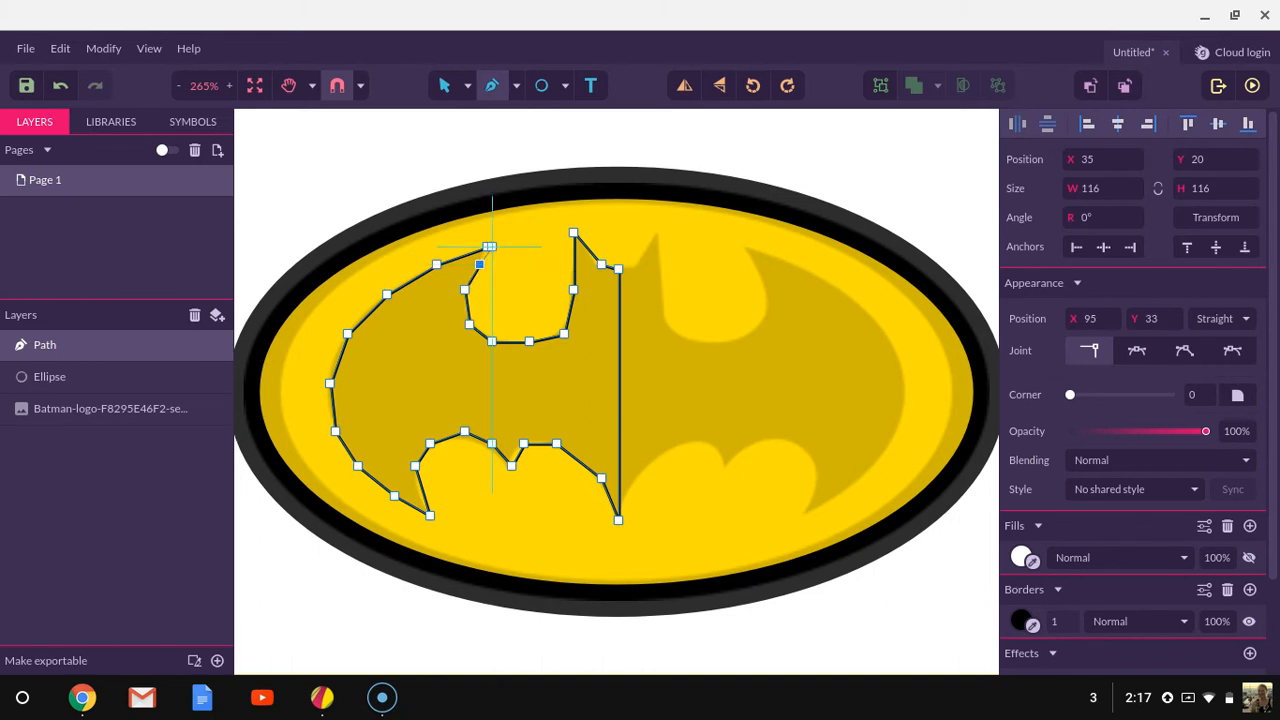
click(487, 246)
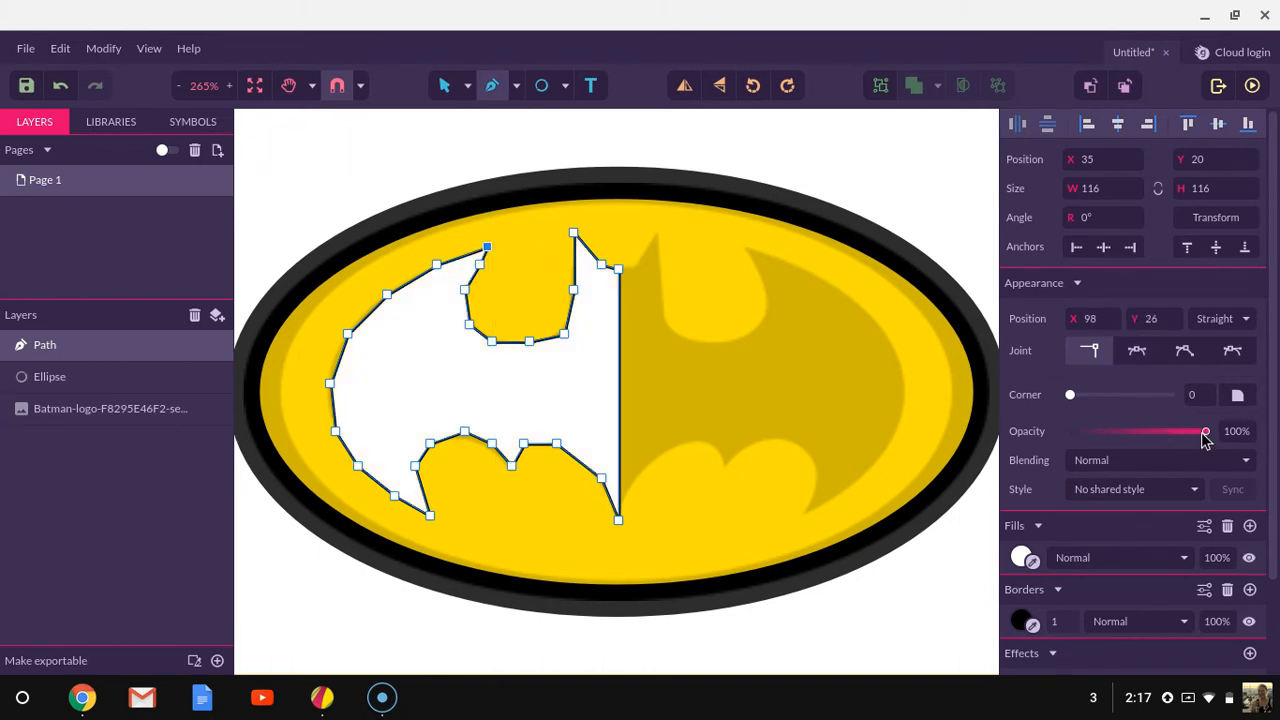
drag(1205, 433, 1115, 440)
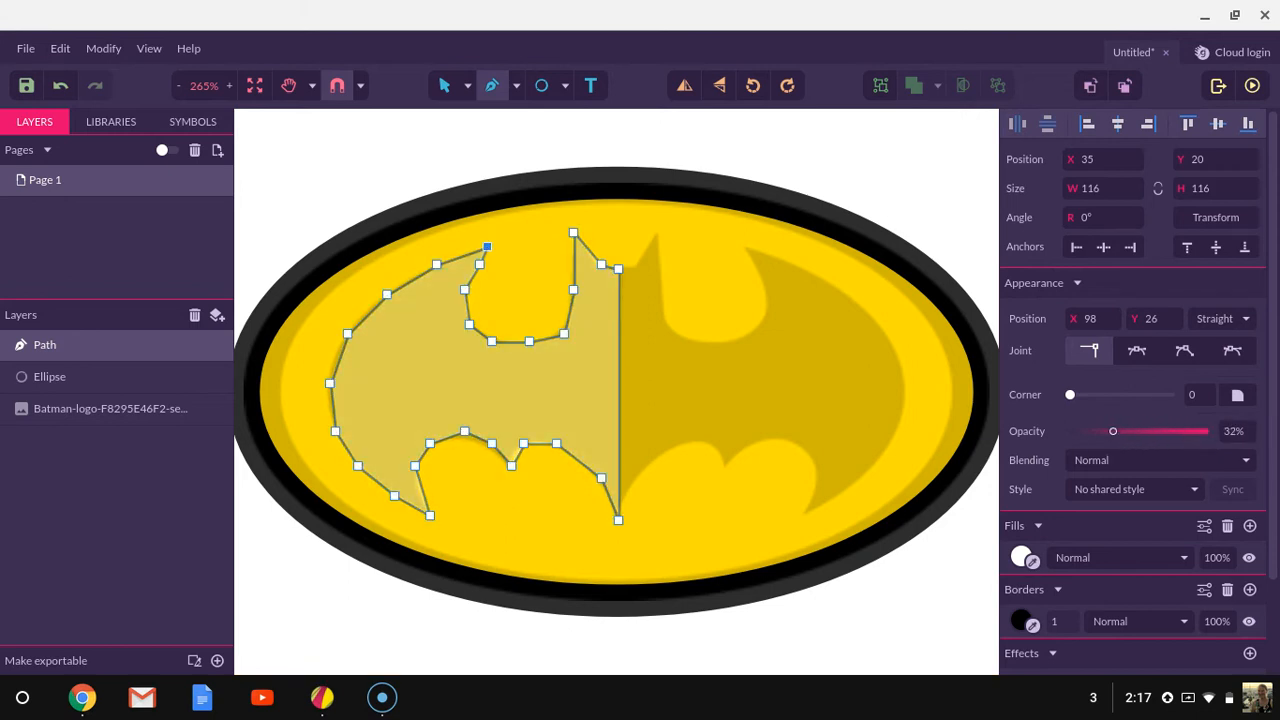
- Bend the segments of the left wing's outer edge and the inner edge of its lower tip with Subselect to follow the logo
click(467, 86)
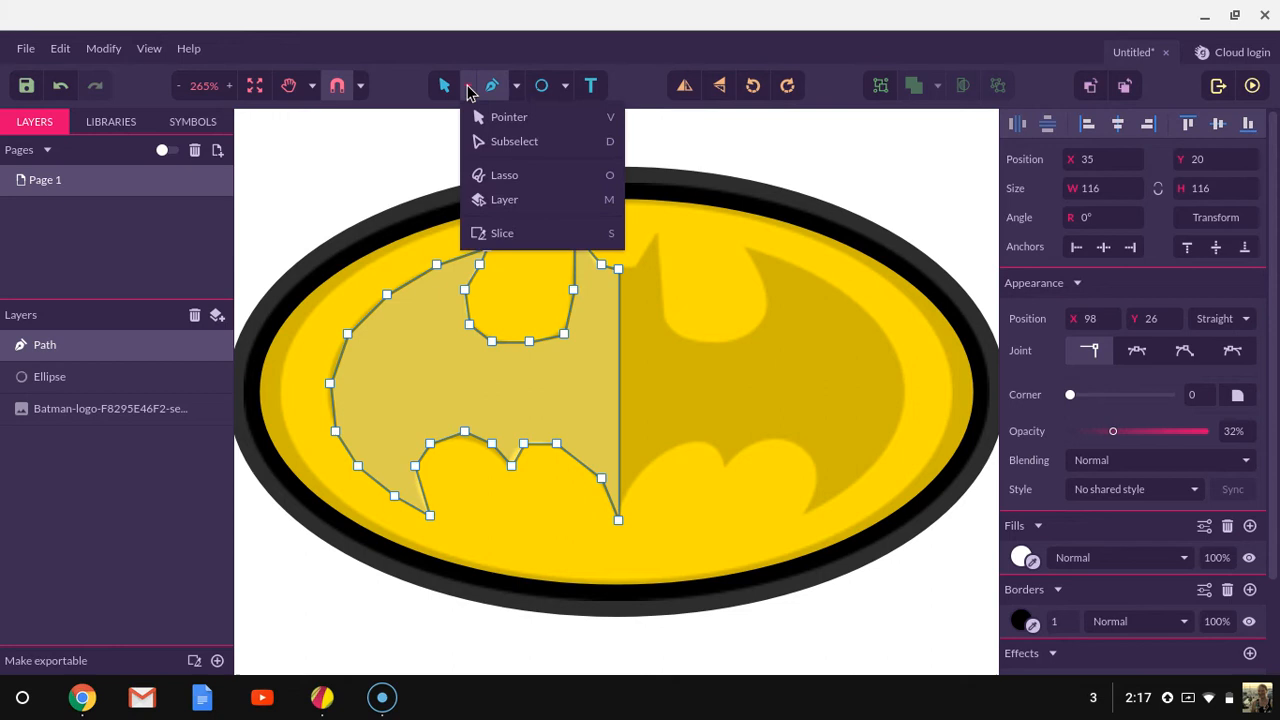
click(509, 143)
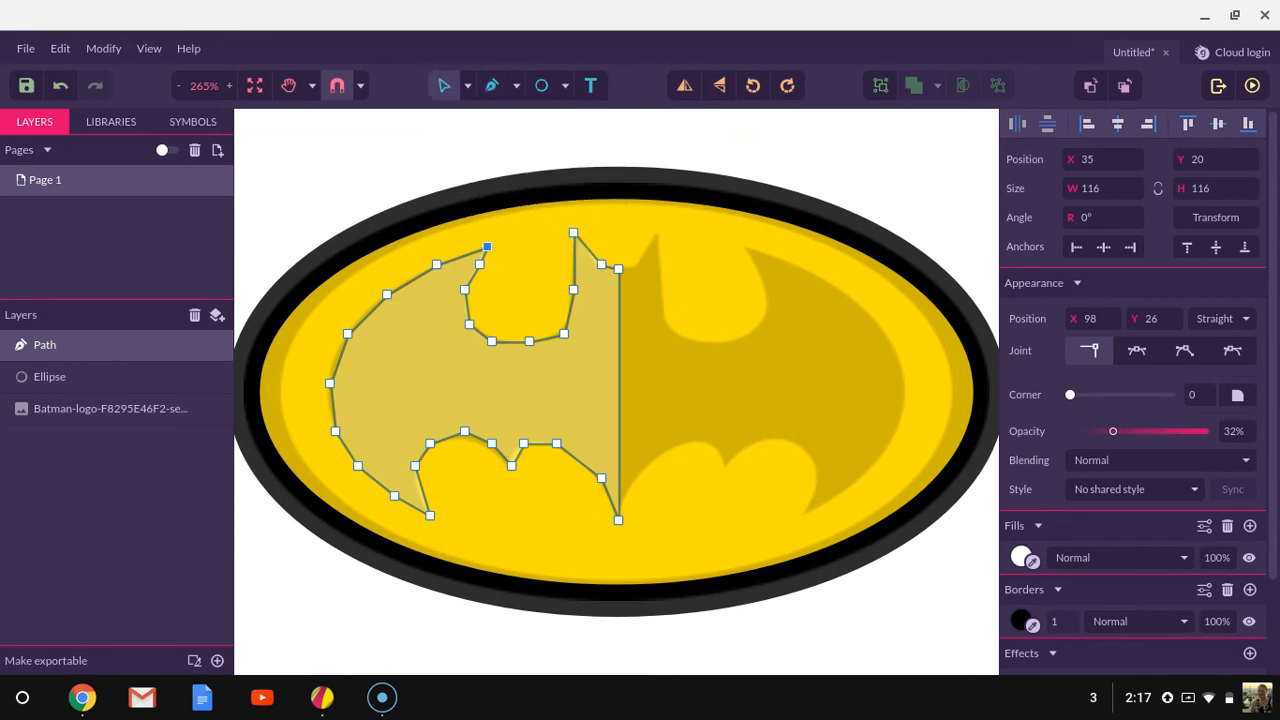
drag(339, 359, 334, 356)
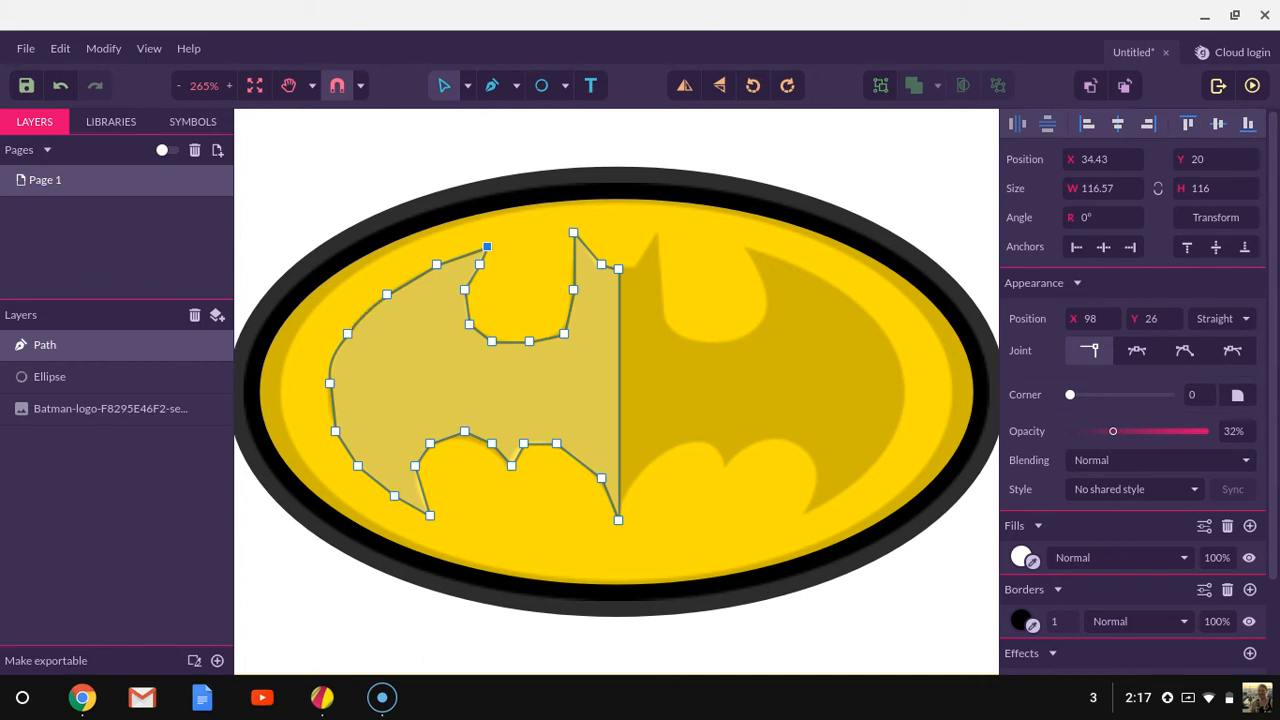
drag(333, 408, 329, 408)
scroll(325, 407, up, 8)
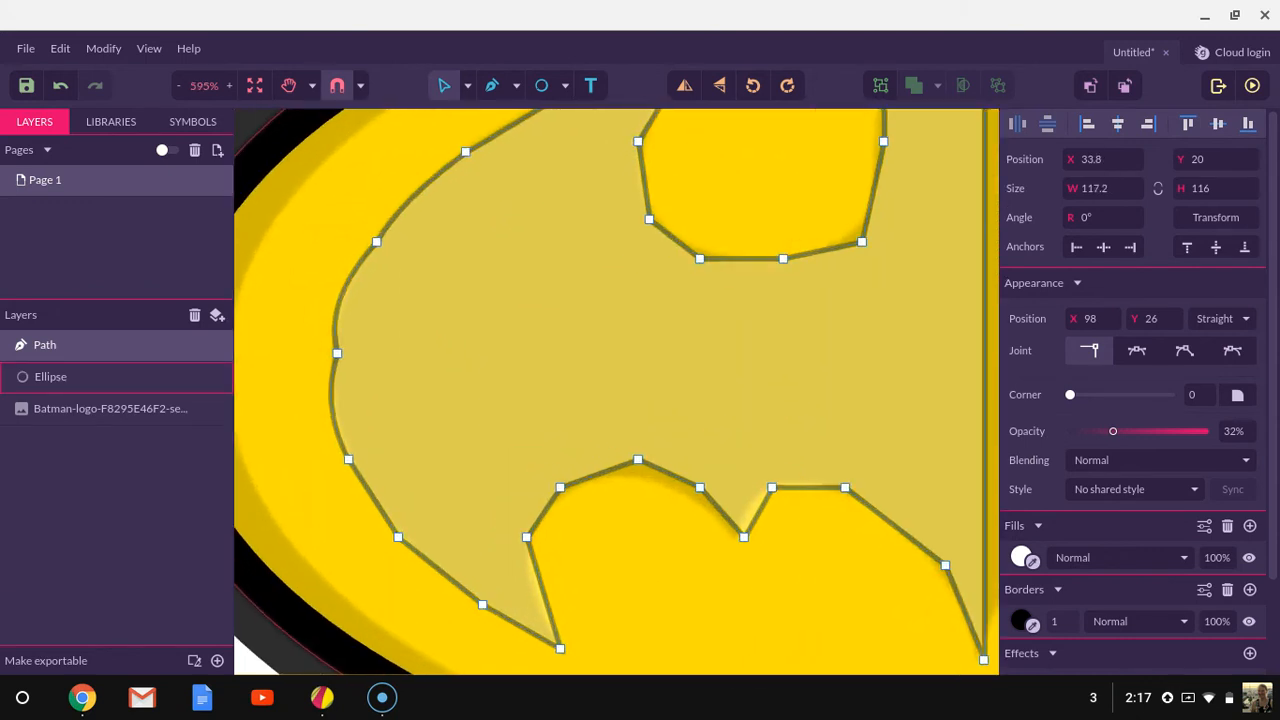
scroll(304, 398, up, 3)
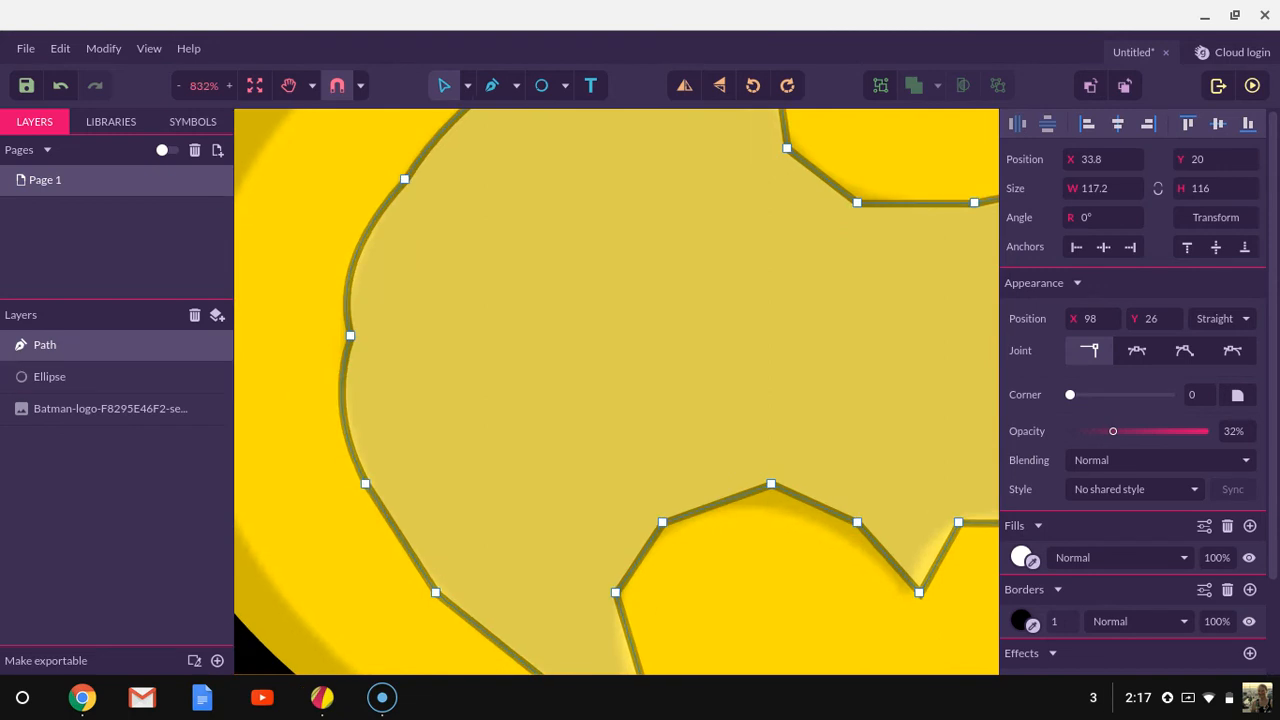
drag(343, 407, 353, 410)
drag(404, 547, 392, 553)
scroll(392, 553, down, 1)
drag(494, 507, 489, 512)
drag(639, 538, 627, 541)
- Delete three anchor points on the wing's outer edge and shape the remaining segment into one smooth curve using its handles
drag(308, 176, 473, 519)
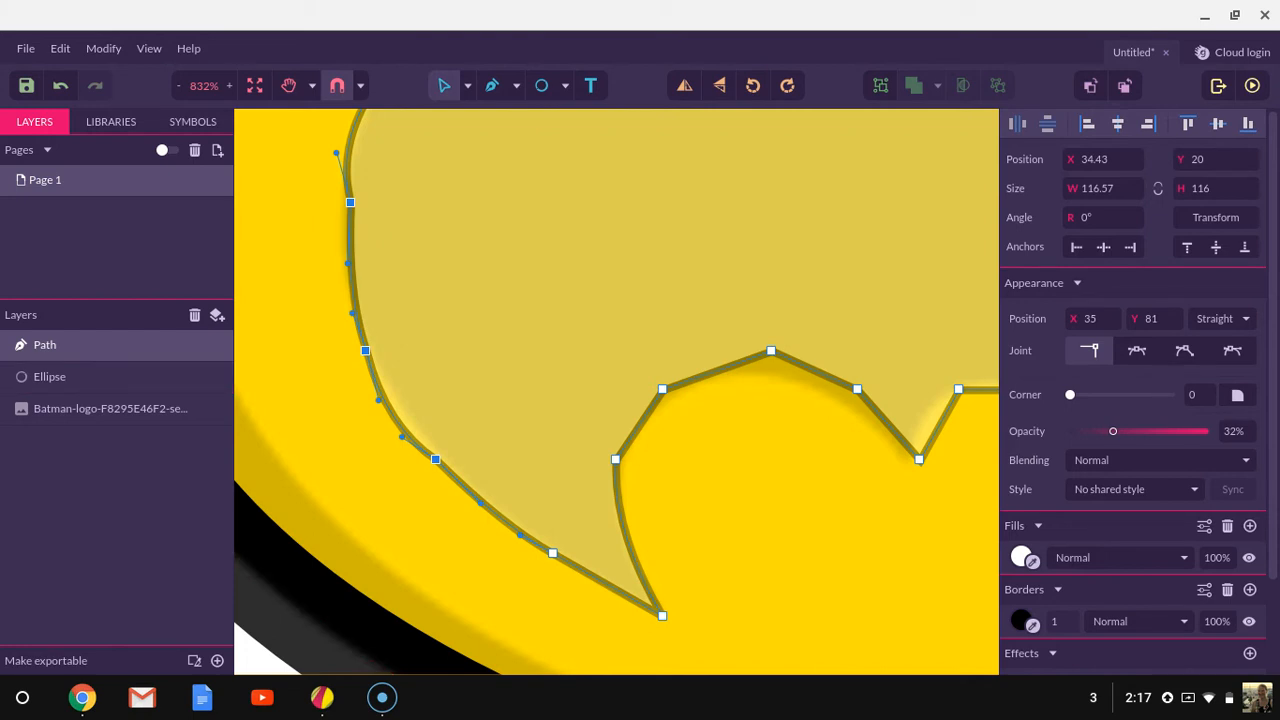
key(Delete)
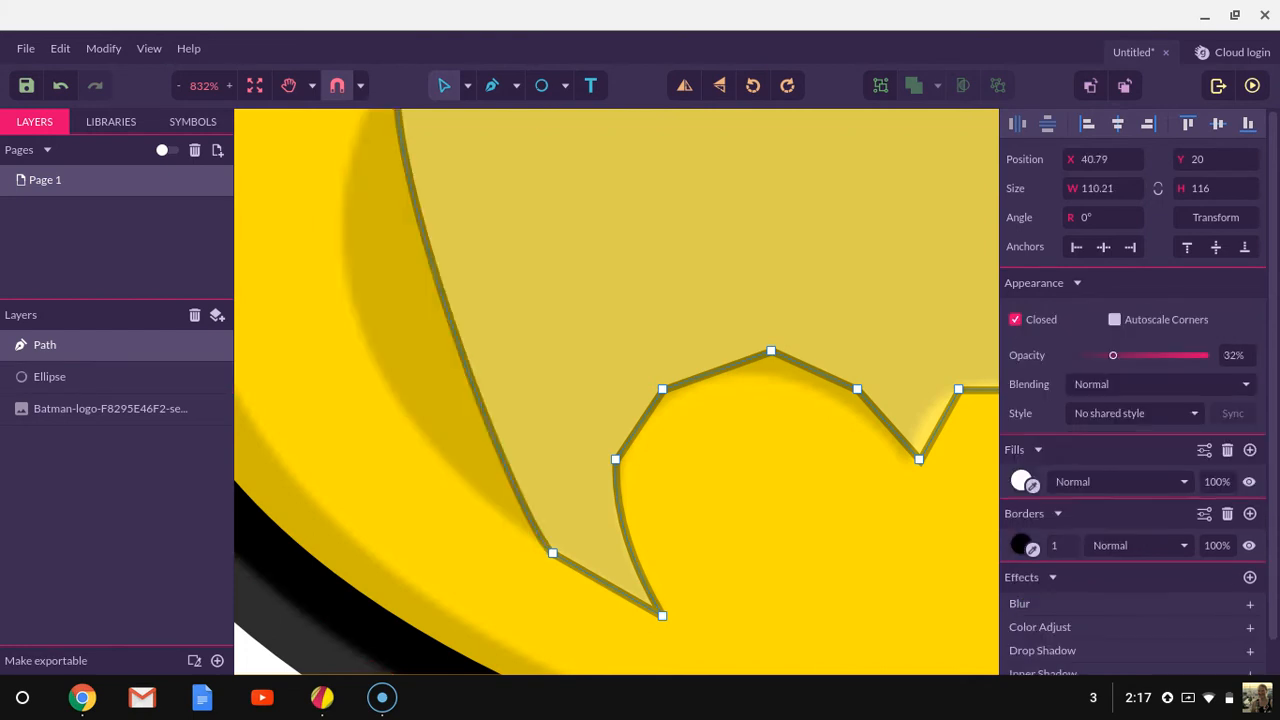
scroll(550, 480, up, 1)
scroll(550, 480, down, 2)
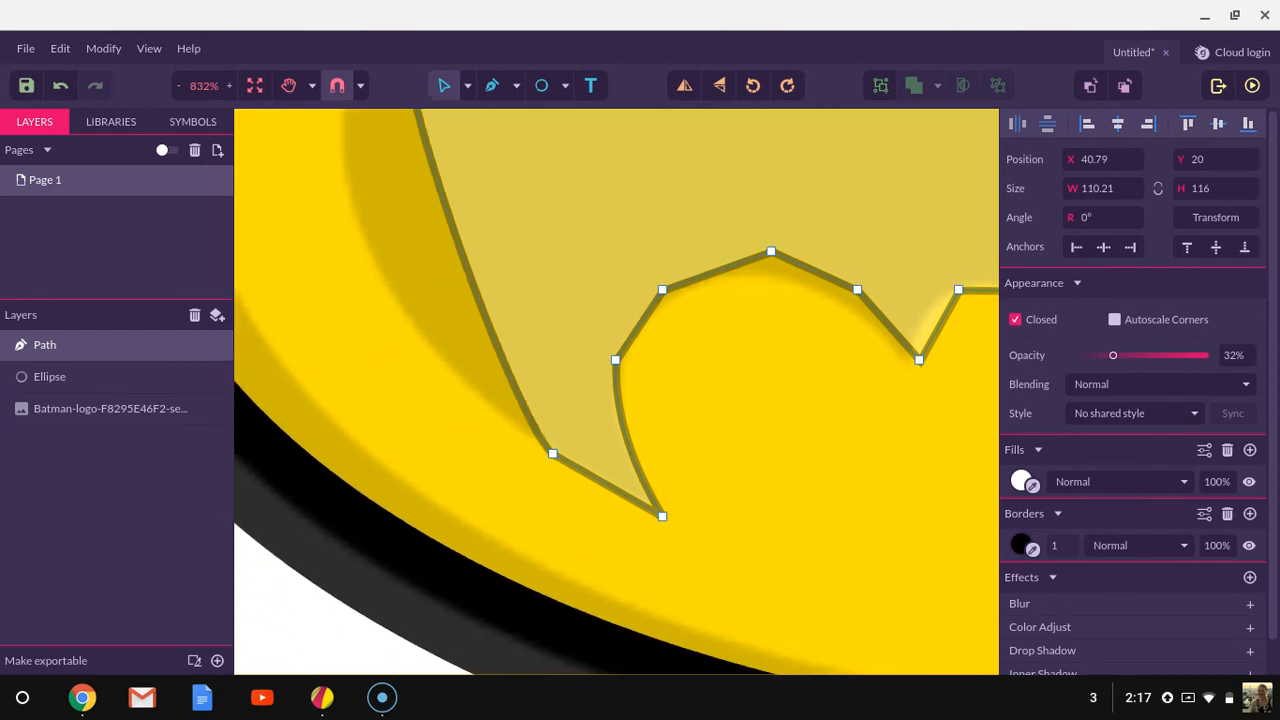
scroll(550, 480, up, 2)
scroll(550, 480, down, 1)
scroll(532, 520, down, 5)
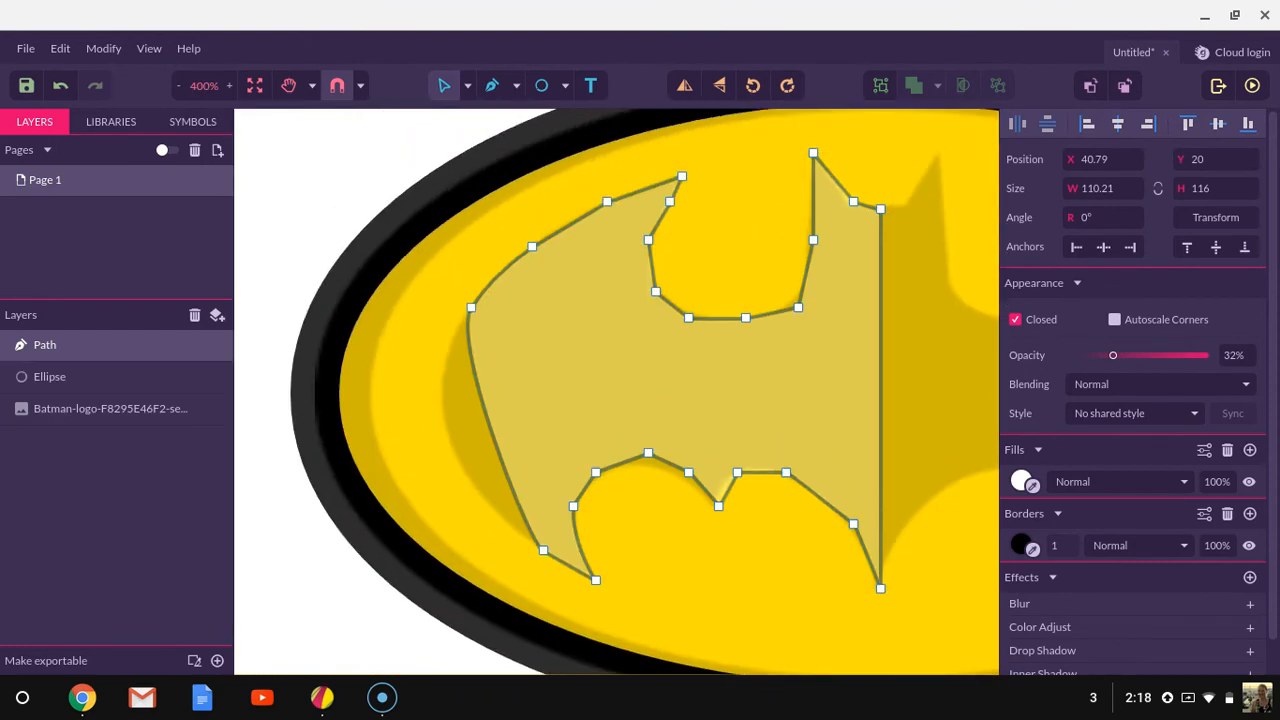
drag(490, 435, 453, 453)
click(543, 551)
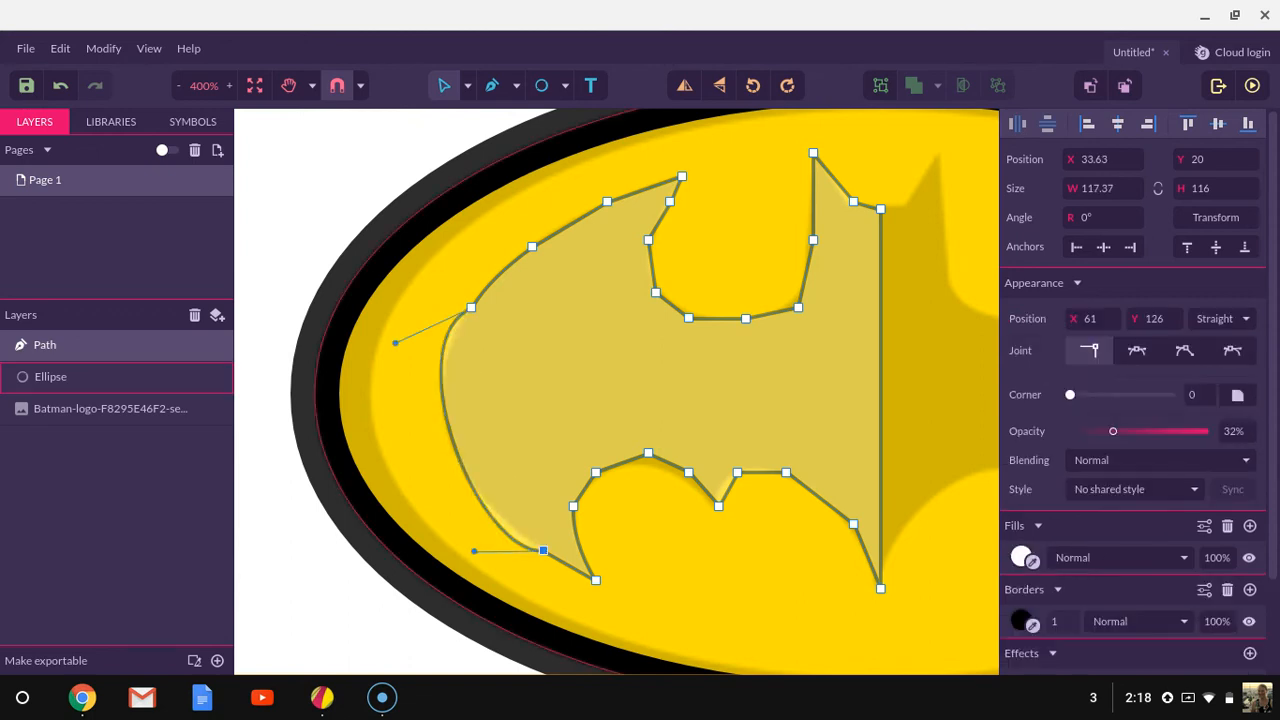
drag(474, 551, 472, 519)
drag(395, 342, 408, 385)
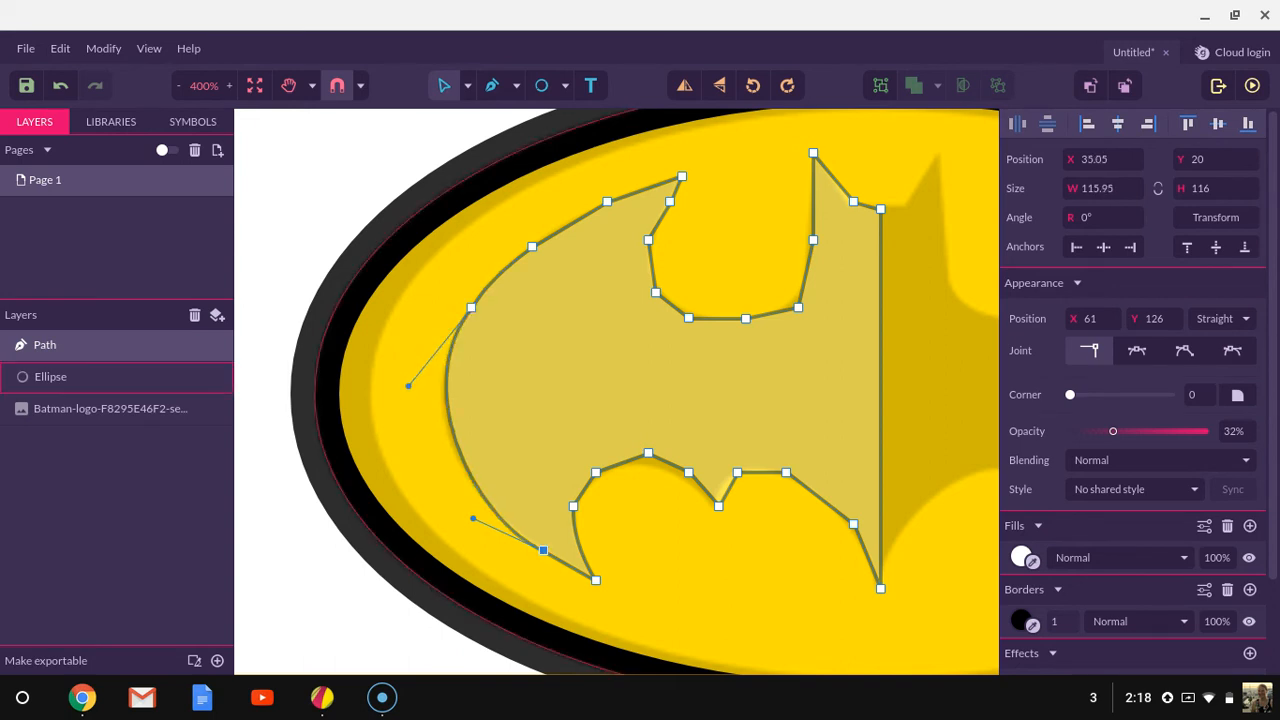
- Examine the traced left half against the logo, with the whole drawing and up close
scroll(536, 466, down, 2)
scroll(805, 505, down, 1)
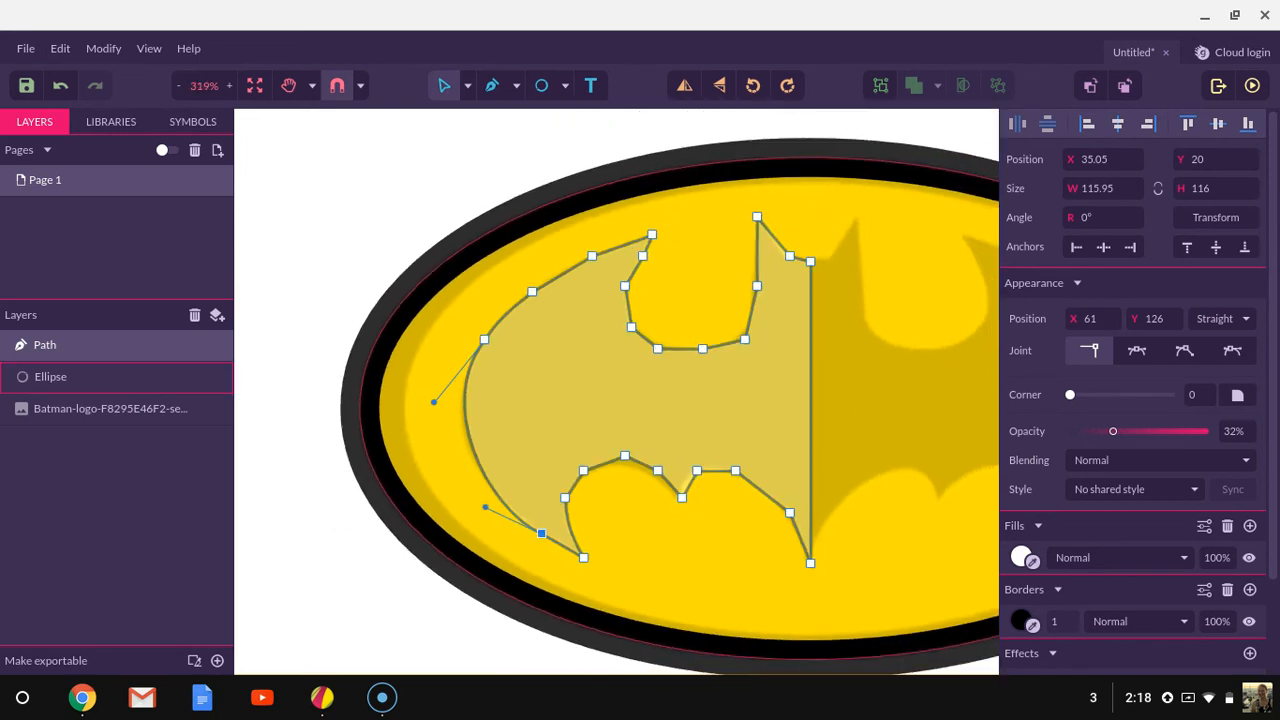
drag(489, 651, 437, 637)
scroll(971, 439, up, 5)
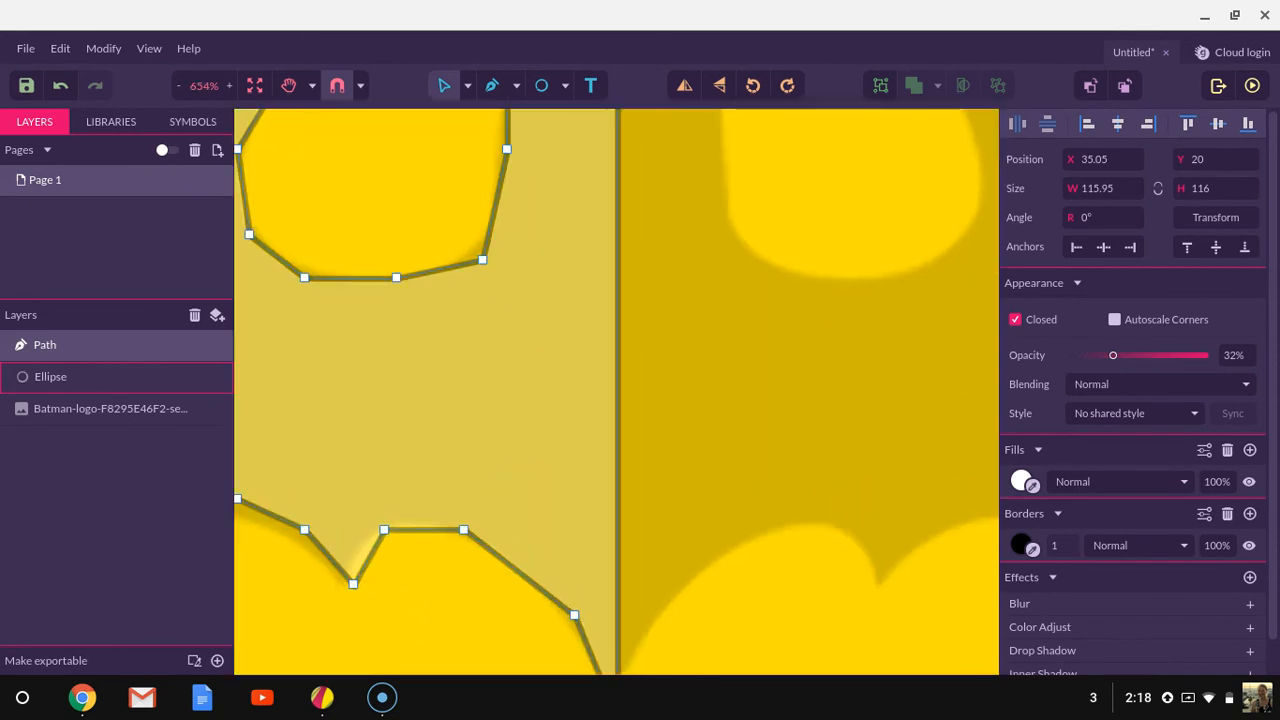
scroll(600, 390, down, 2)
click(149, 48)
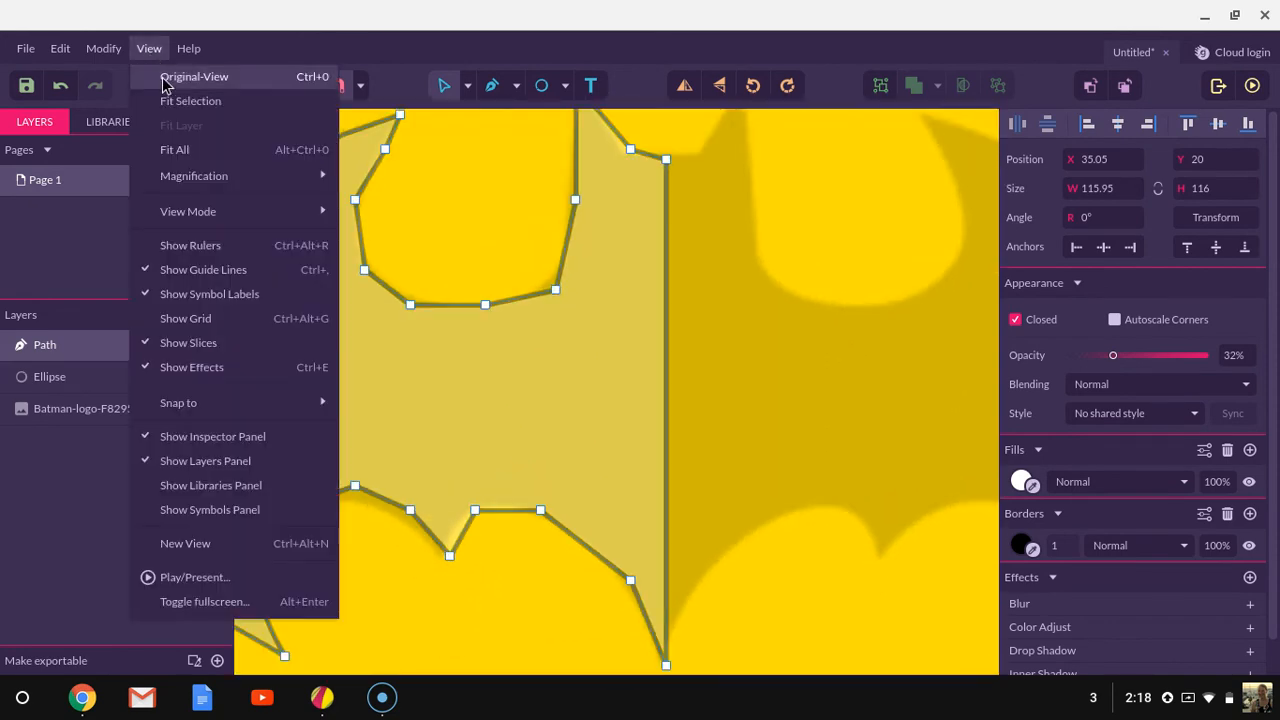
click(186, 149)
scroll(915, 378, up, 2)
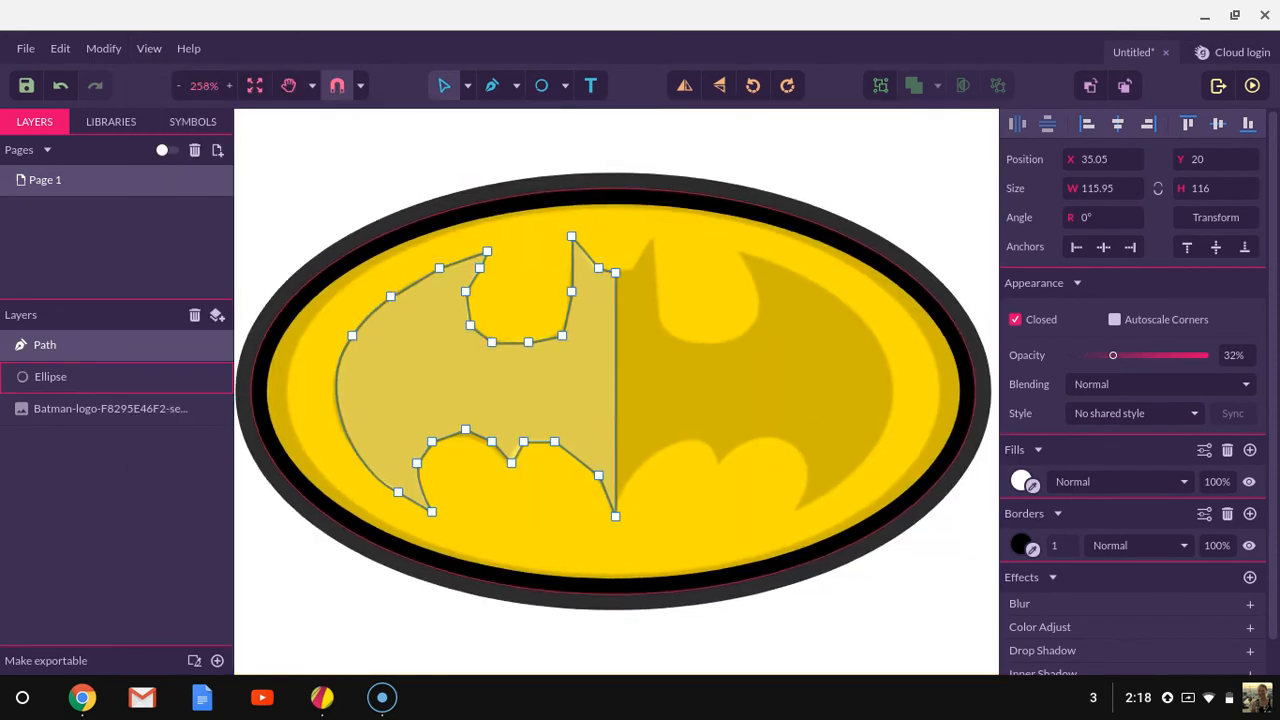
scroll(928, 362, up, 1)
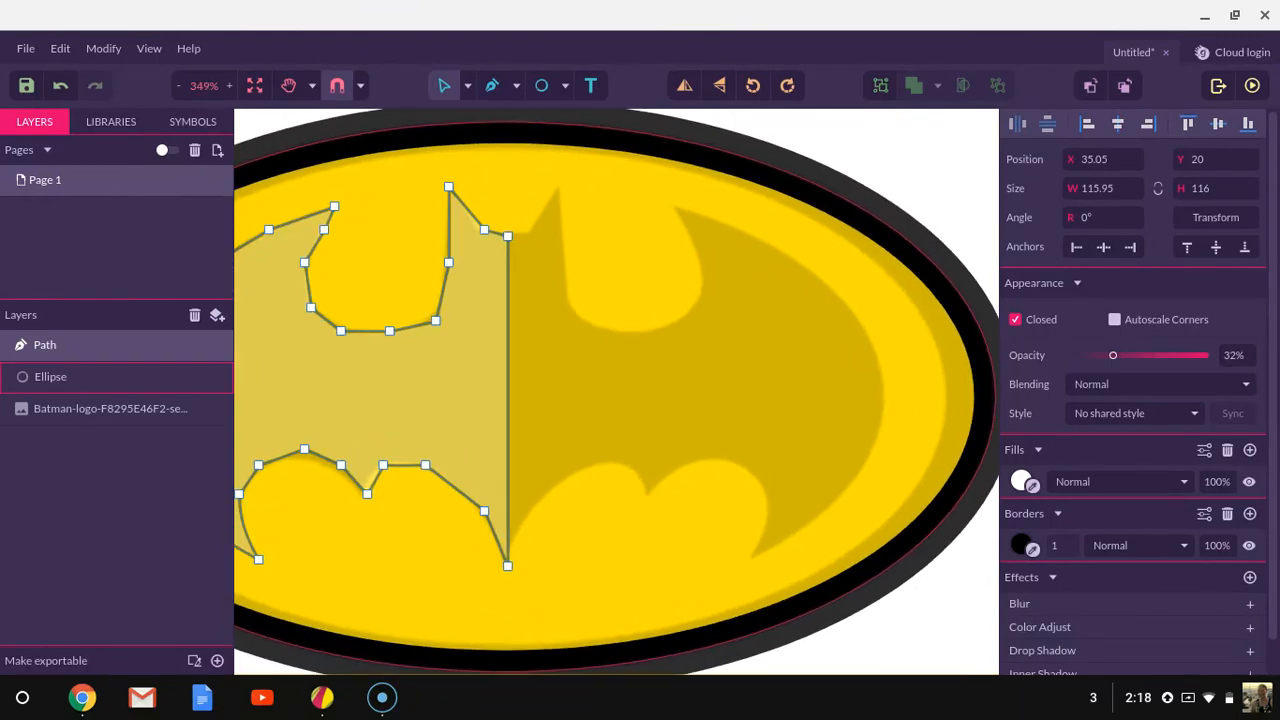
scroll(870, 400, up, 1)
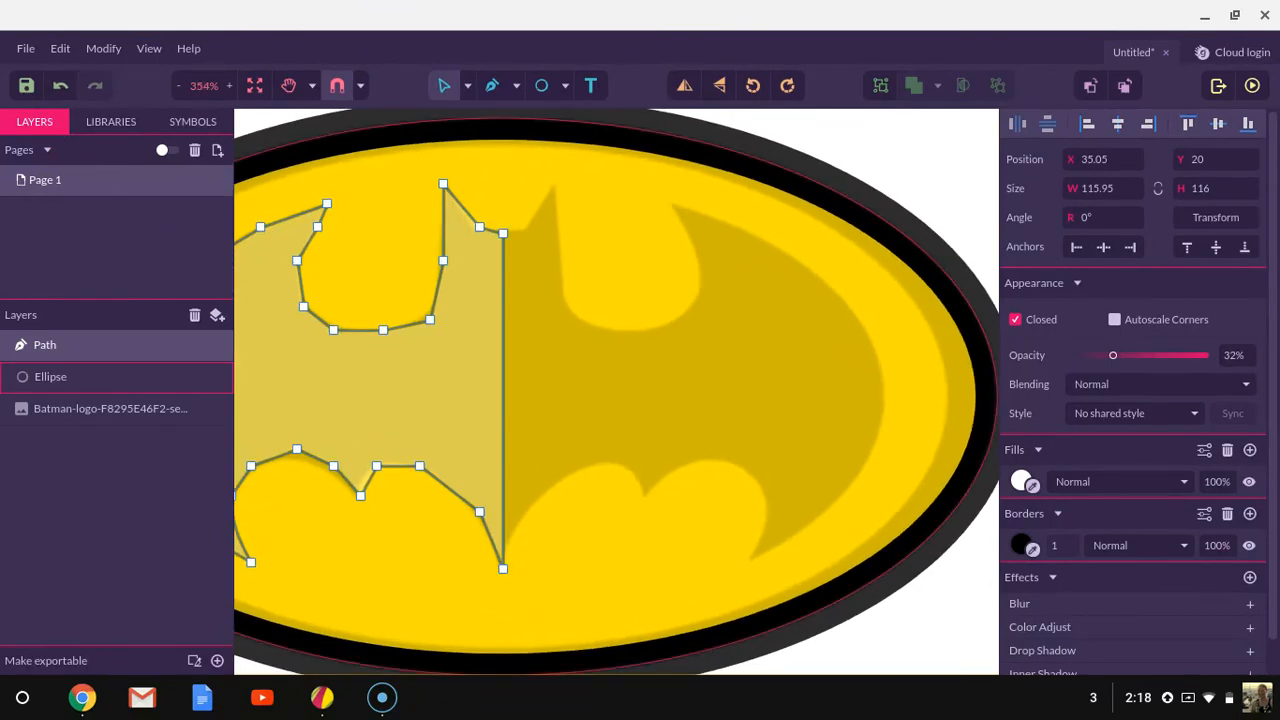
- Trace the bat's right half as a closed straight-segment path with the Pen tool and fill it with green #00FF00
click(491, 87)
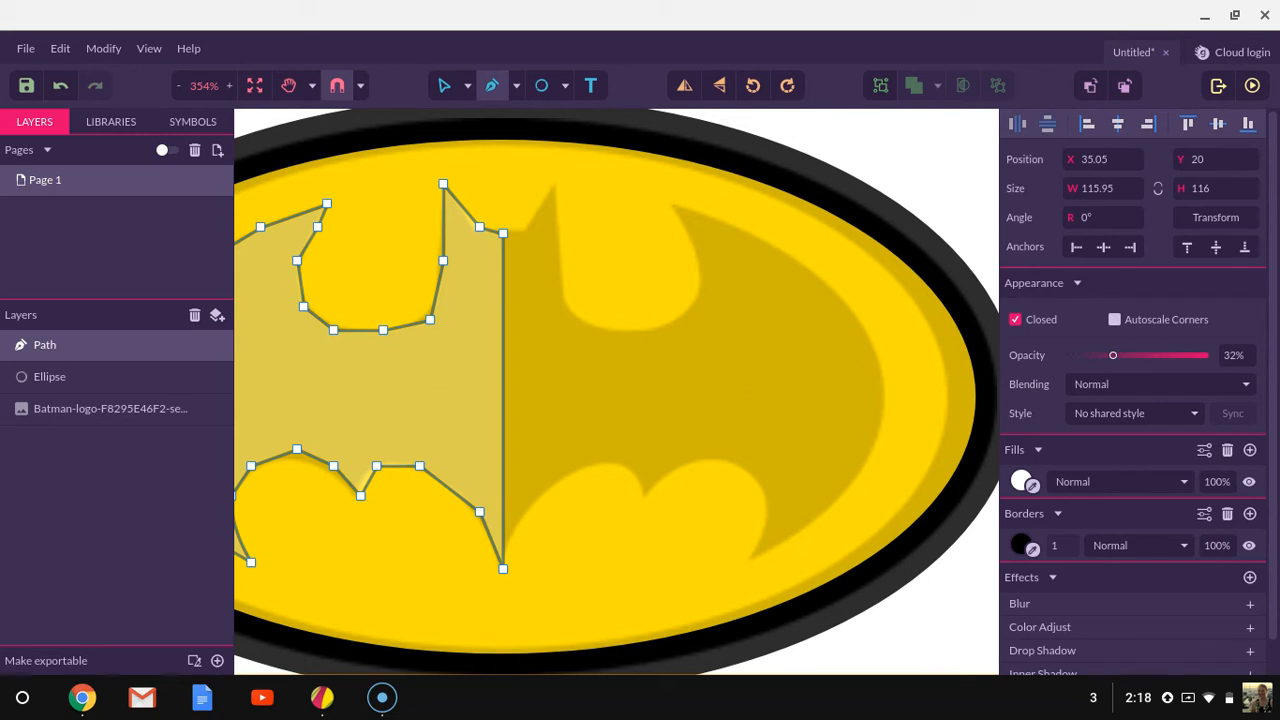
click(552, 184)
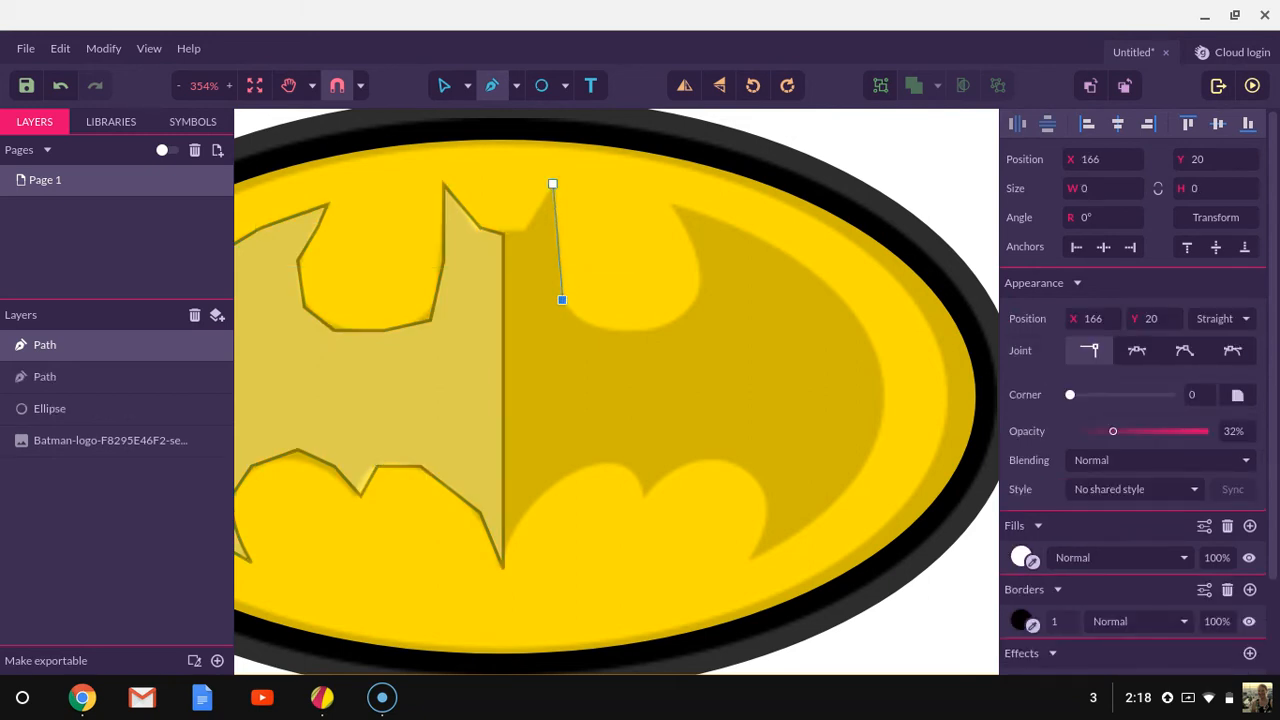
click(562, 299)
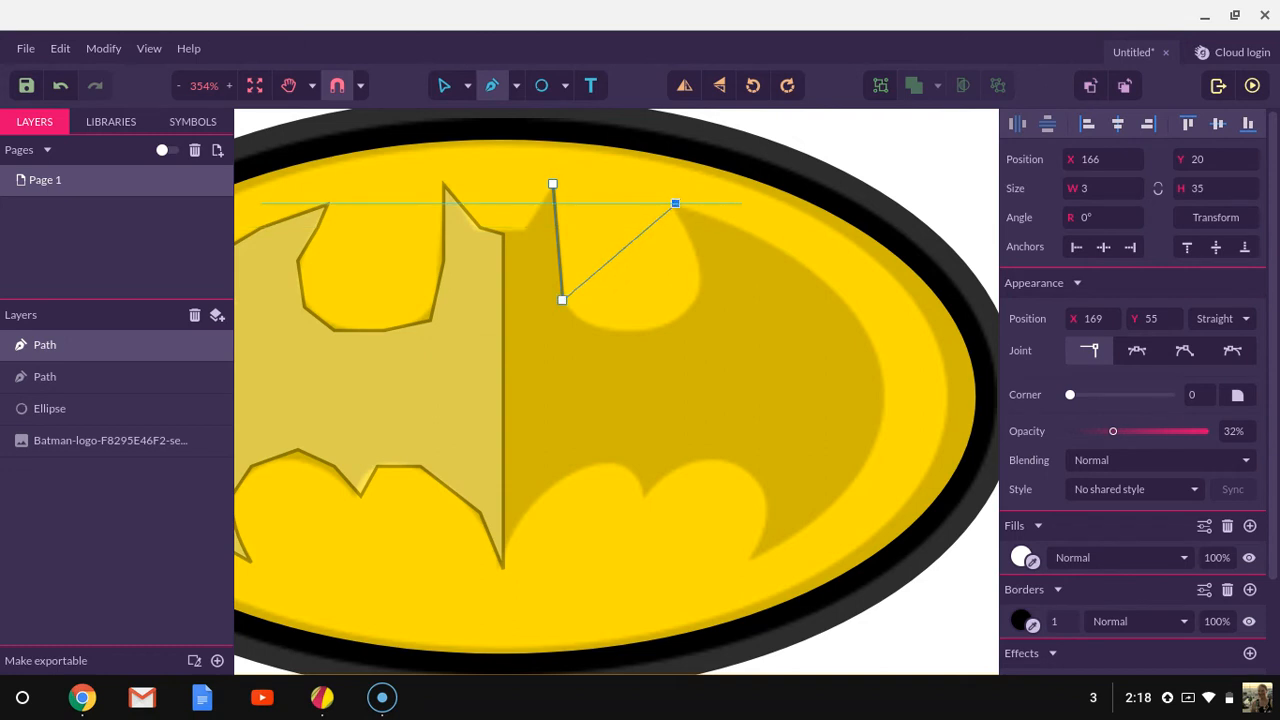
click(675, 203)
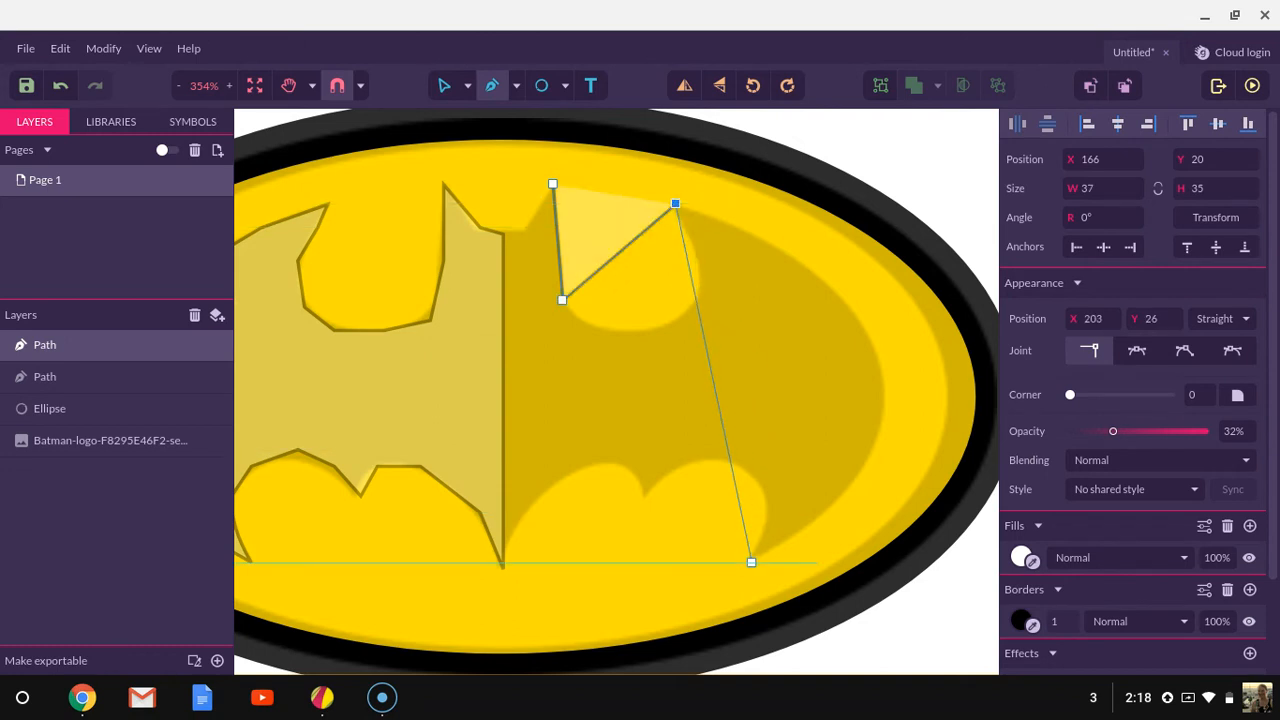
click(751, 562)
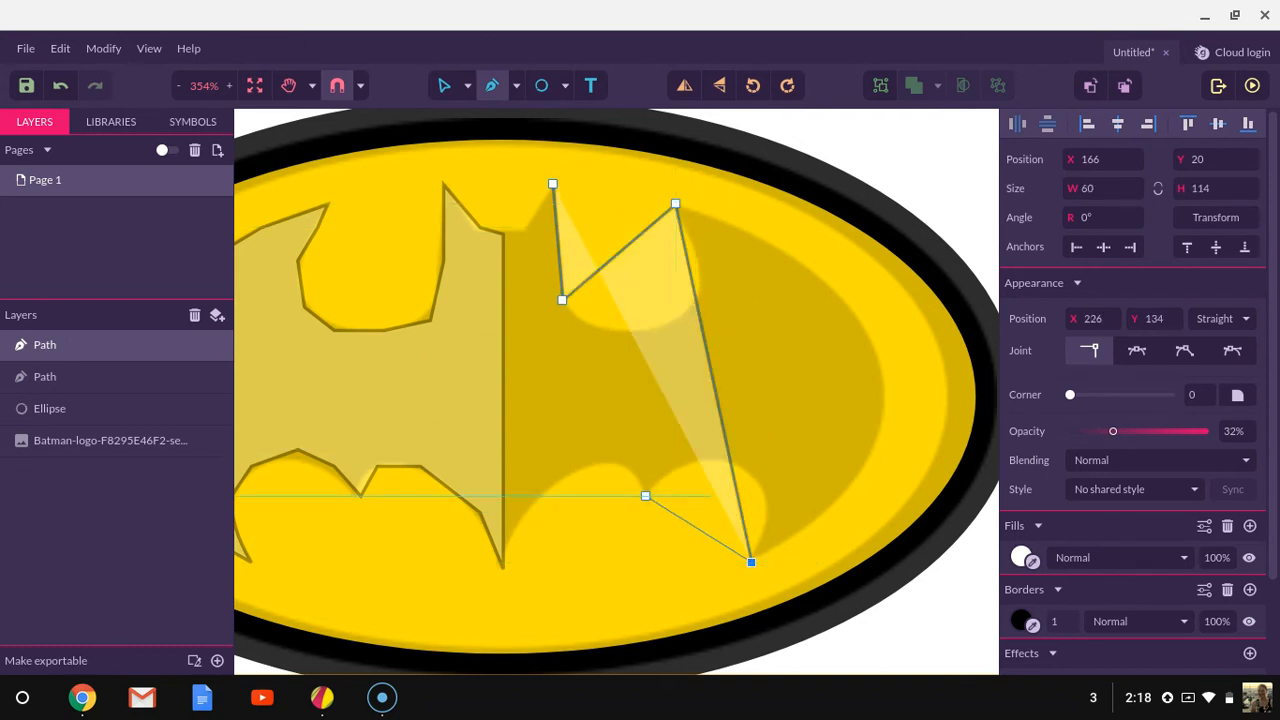
click(645, 496)
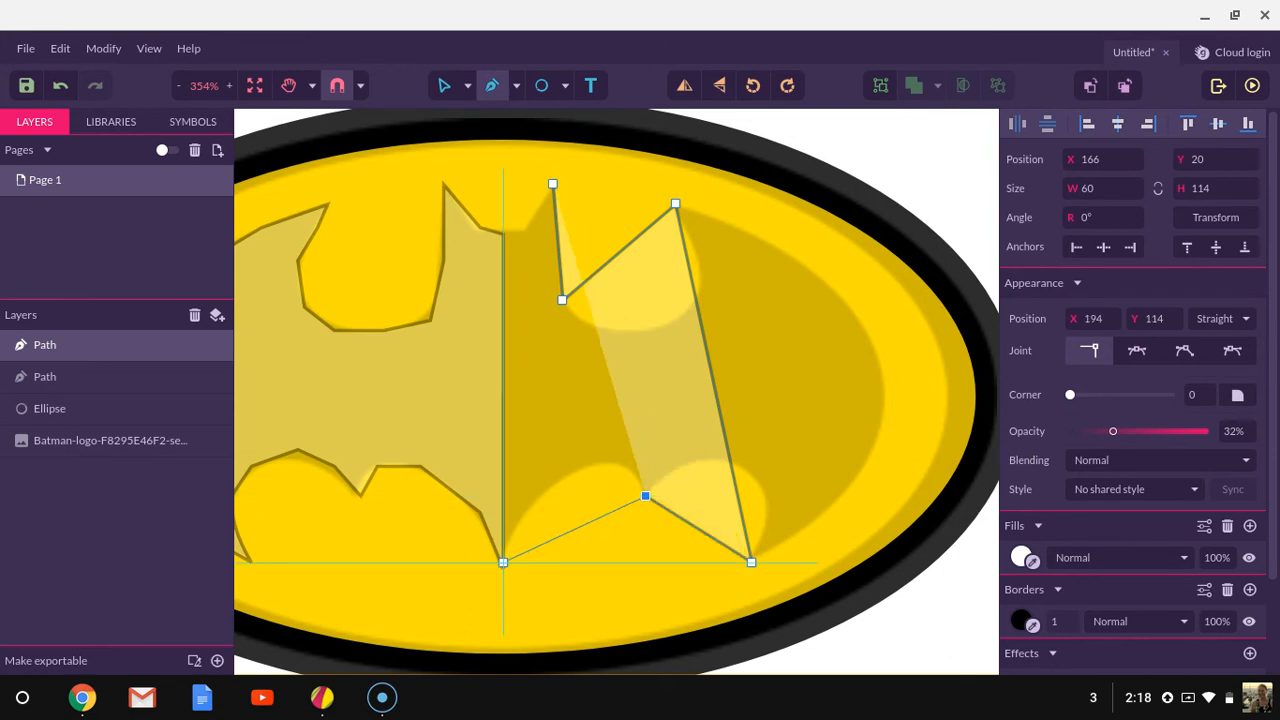
click(503, 562)
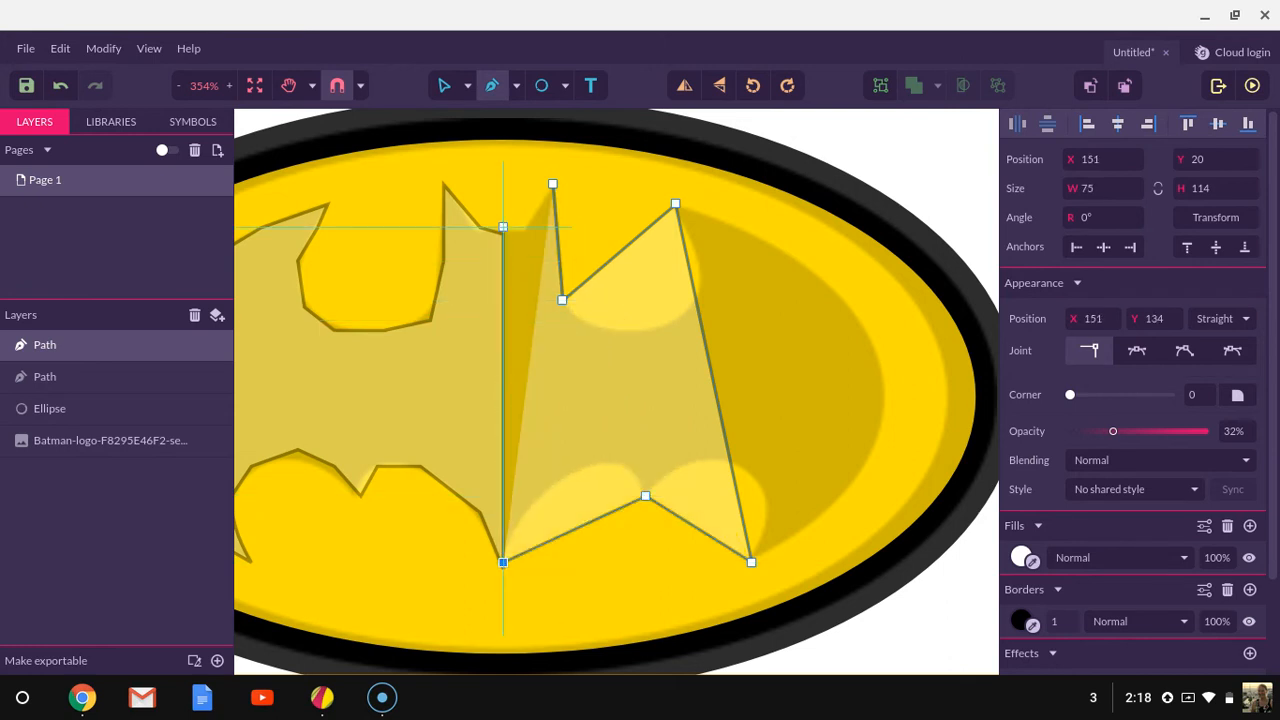
click(503, 233)
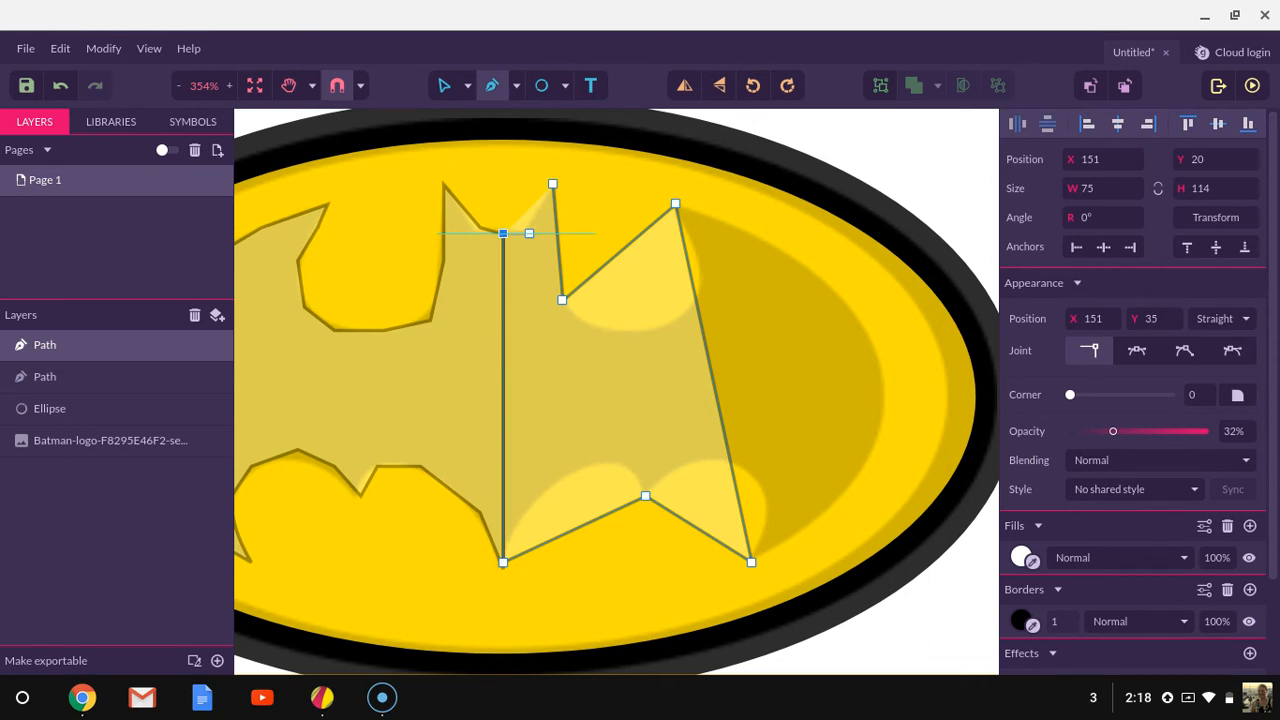
click(525, 233)
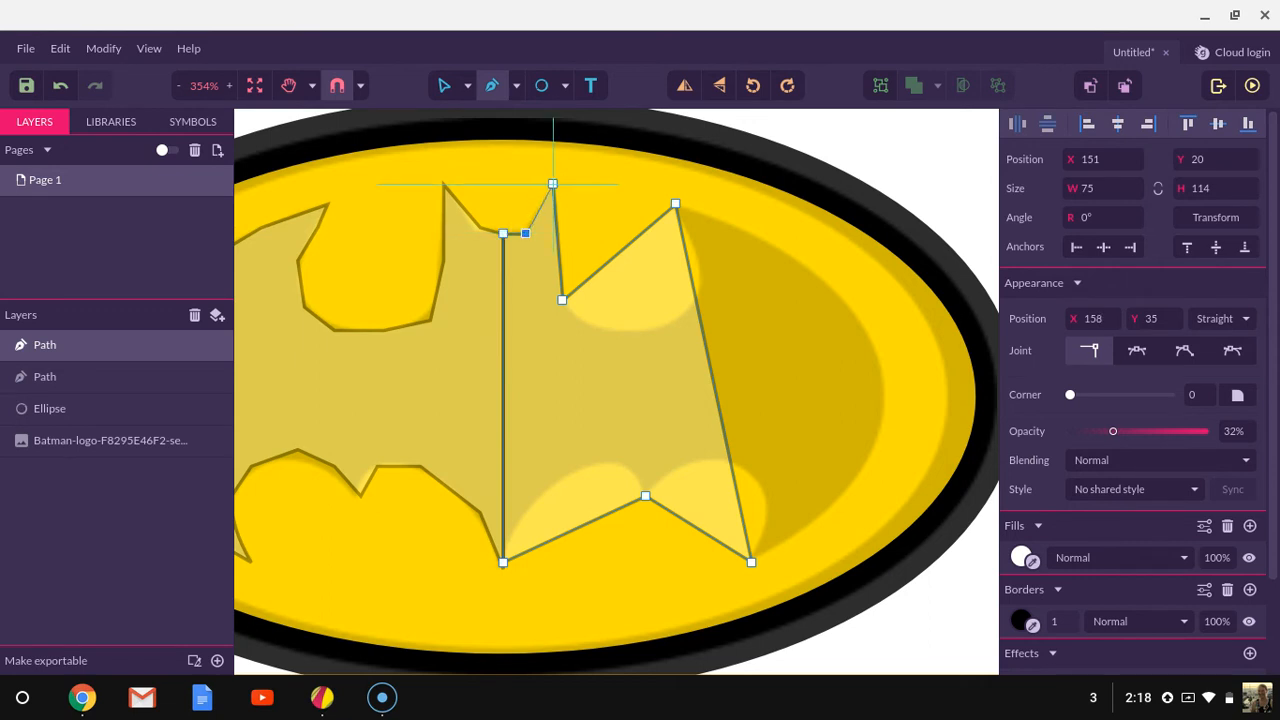
click(552, 184)
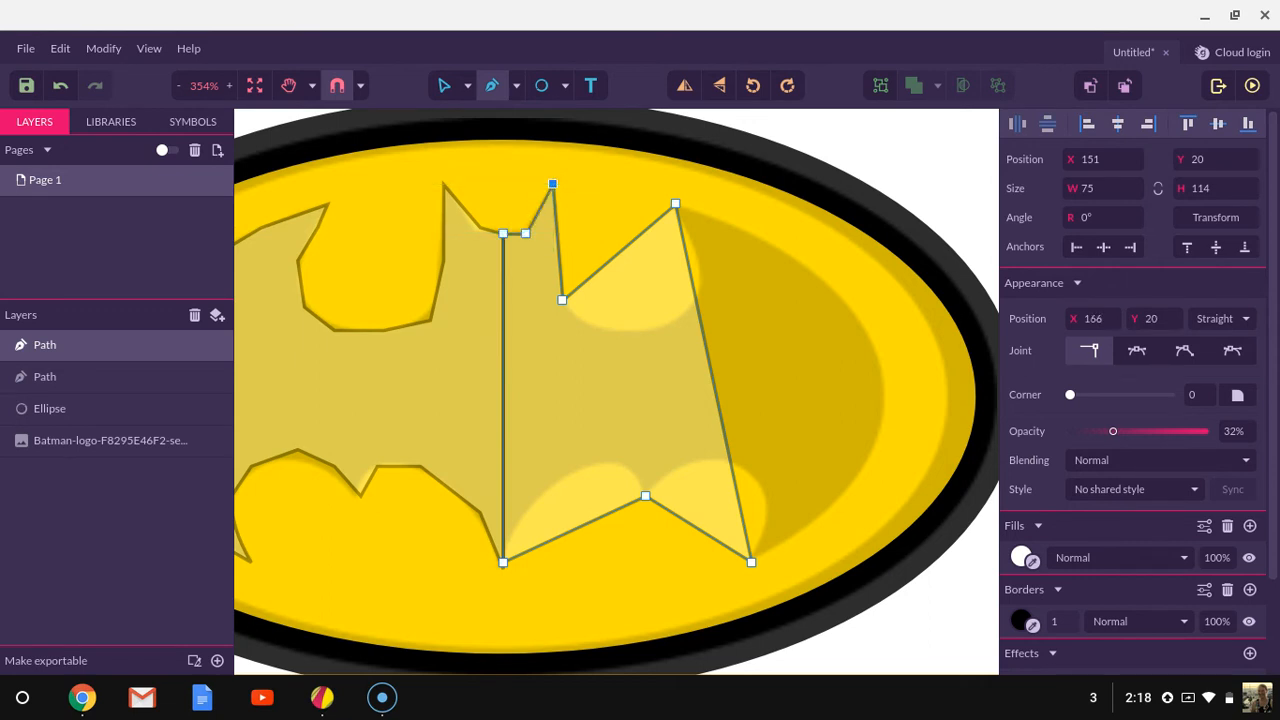
click(1021, 557)
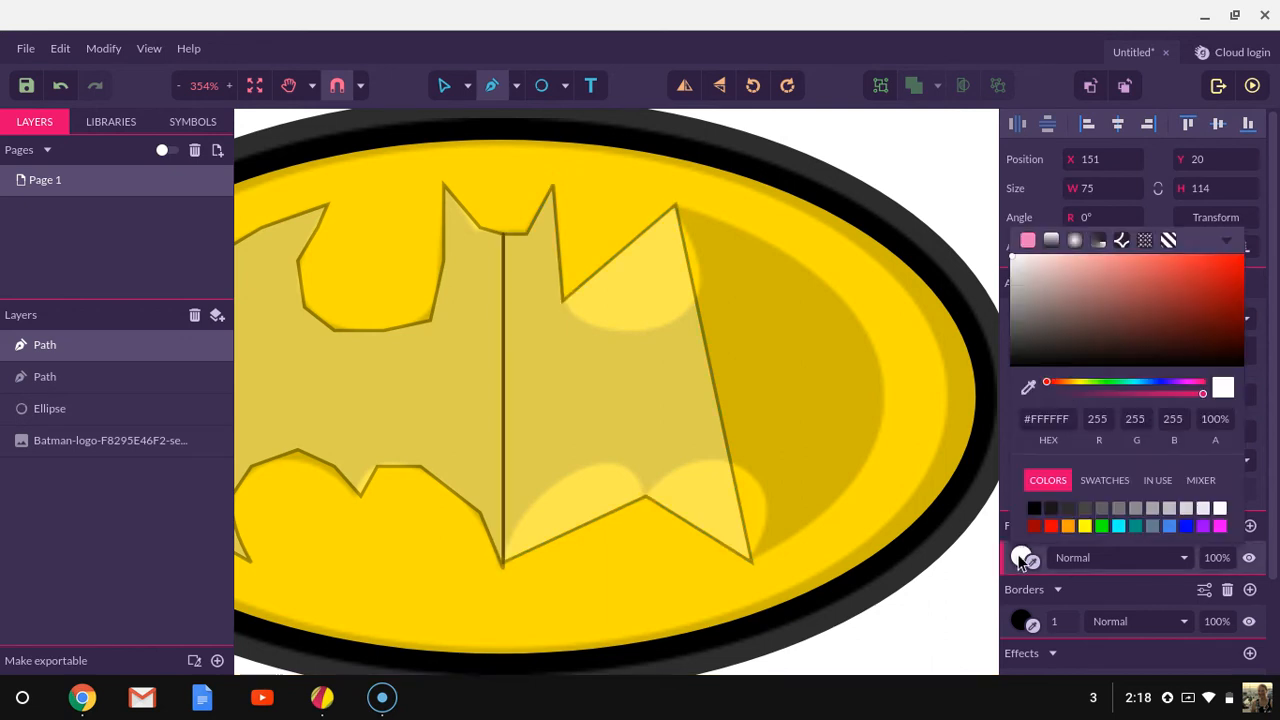
click(1101, 526)
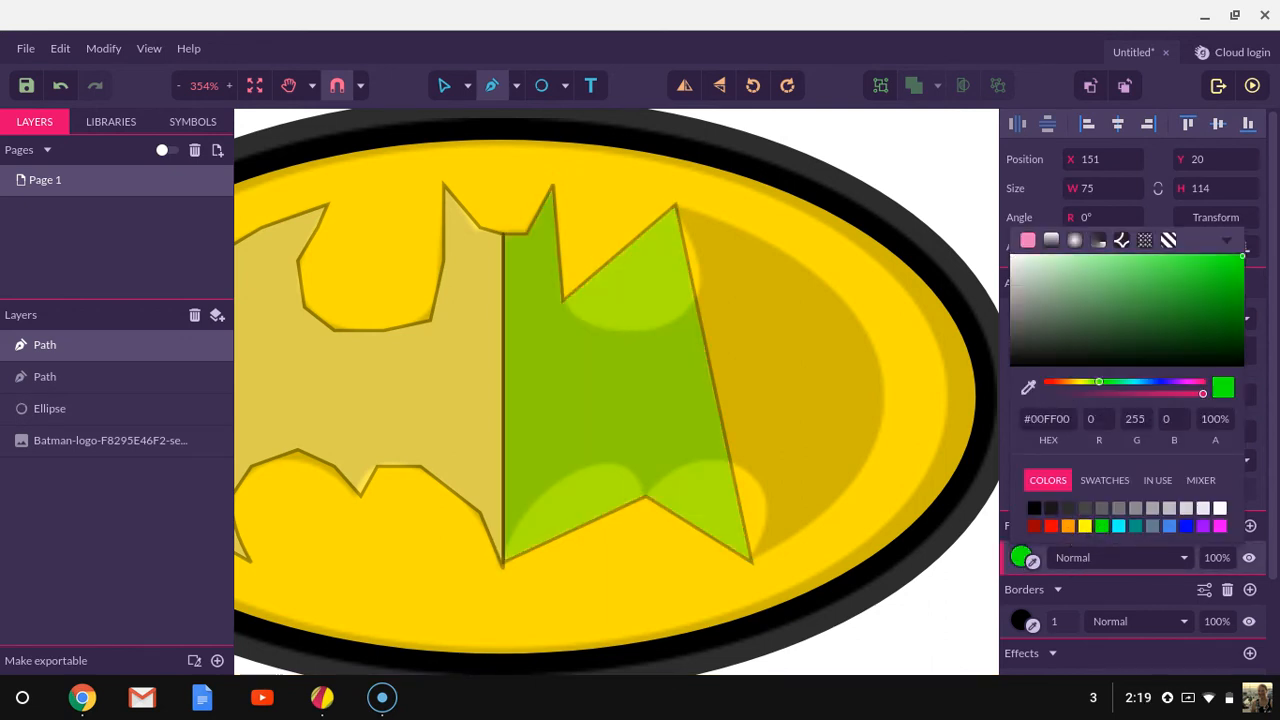
- Bend the outer edge of the green right wing into one curve and refine its two handles to follow the logo
click(445, 86)
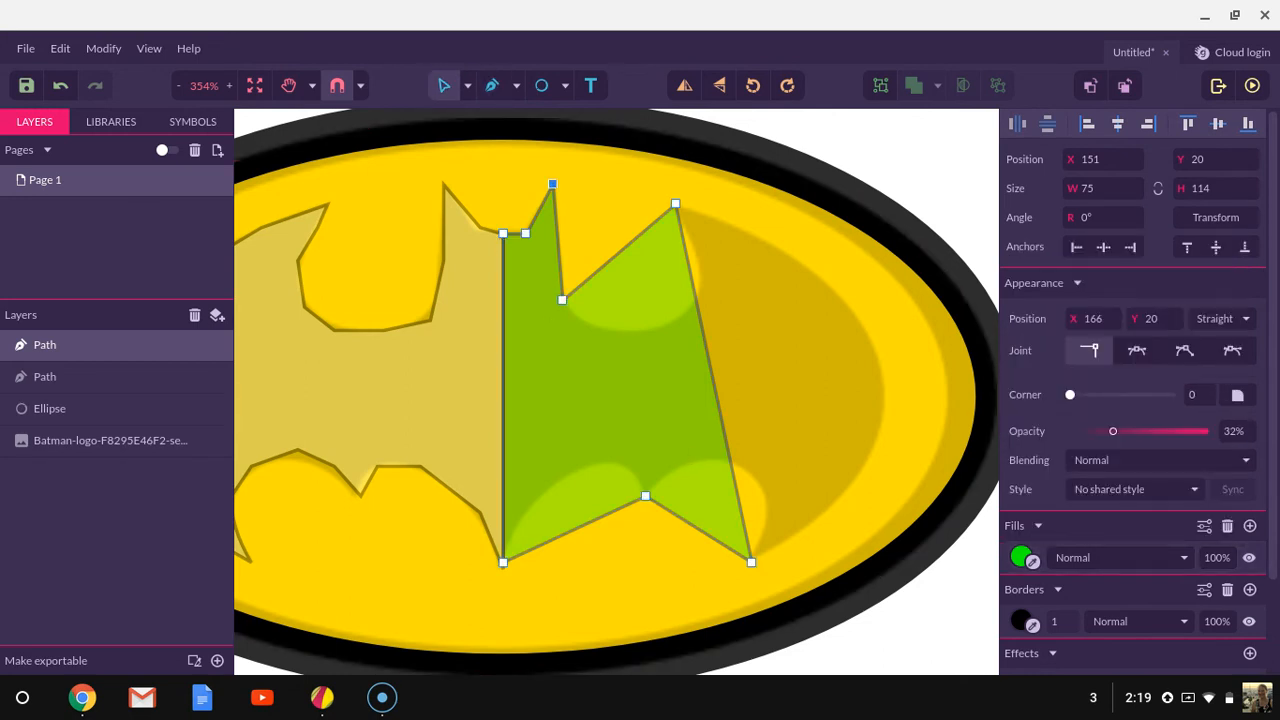
drag(713, 383, 885, 390)
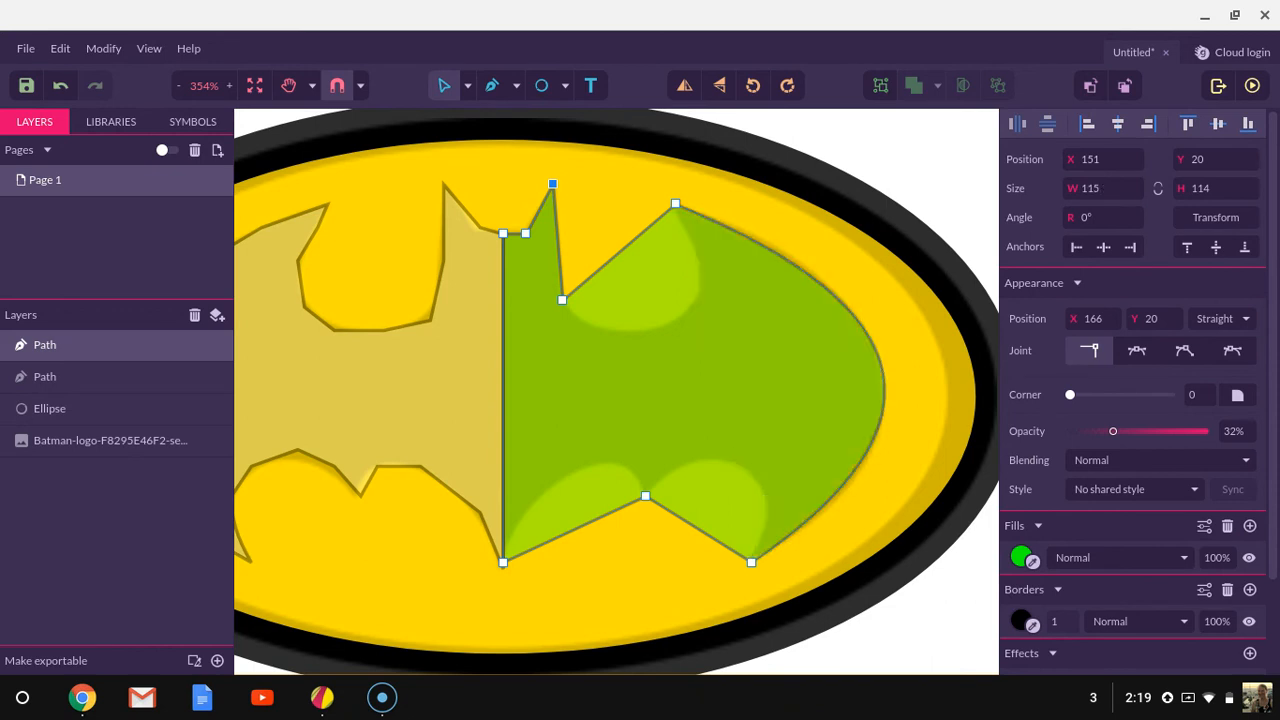
click(751, 562)
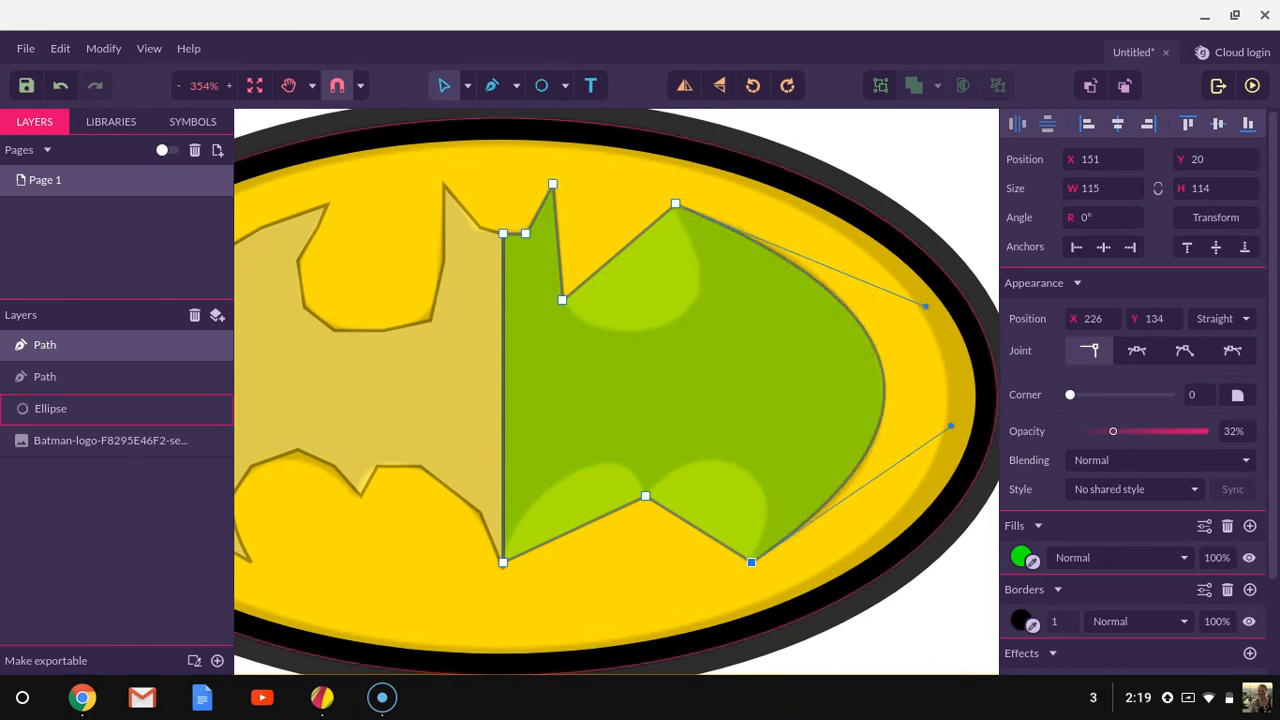
drag(950, 426, 939, 452)
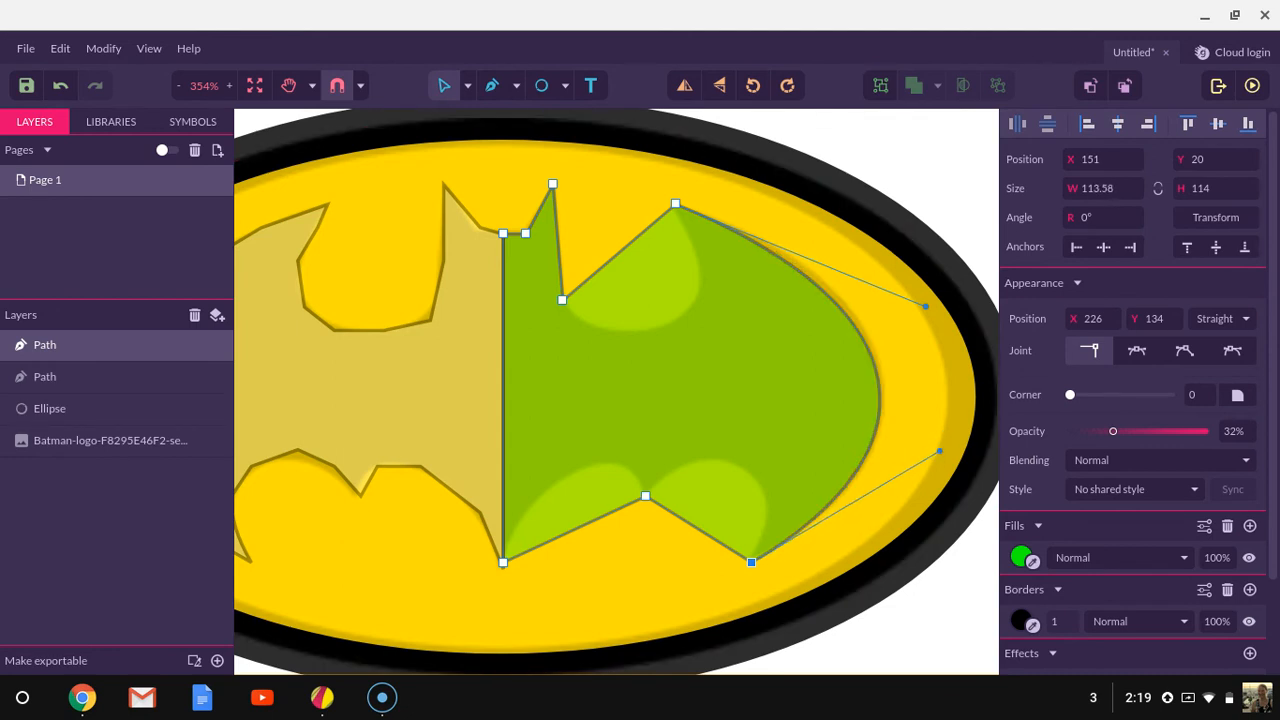
mouse_move(925, 304)
mouse_down()
mouse_move(918, 278)
mouse_move(926, 288)
mouse_up()
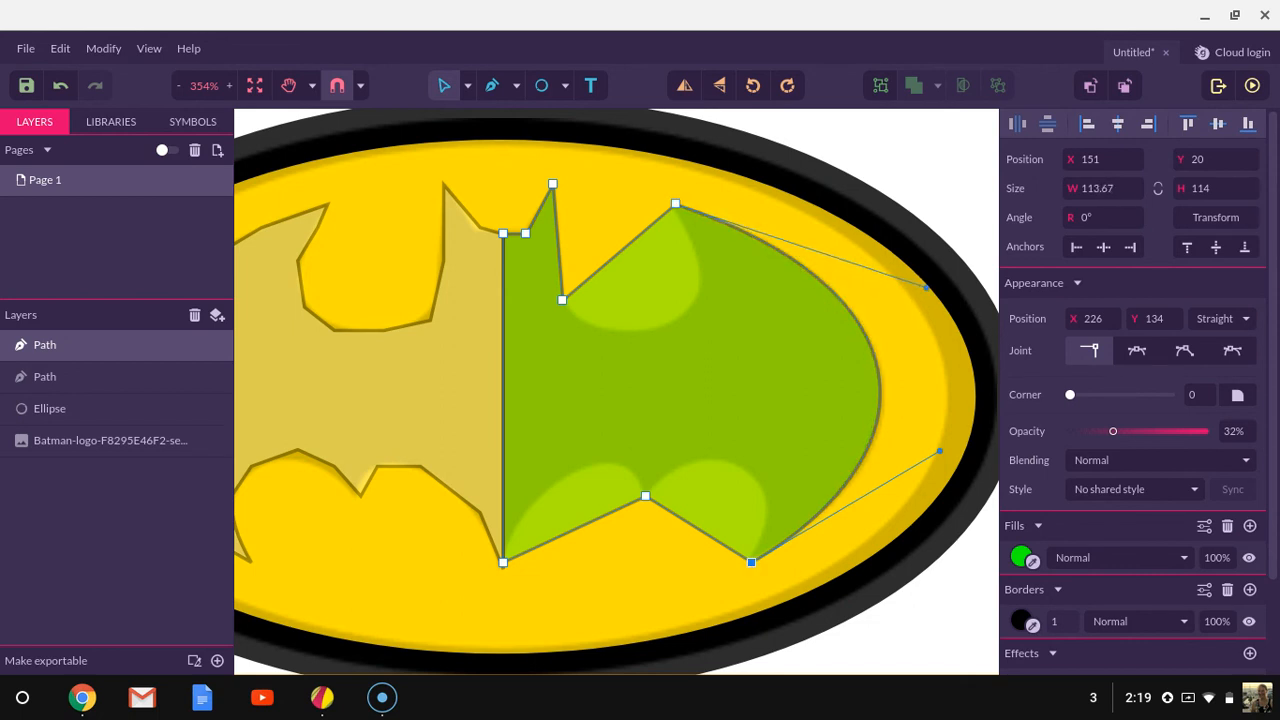
- Bend the segment between the right ear and the wing's upper tip into a rounded scoop matching the logo
drag(621, 251, 626, 363)
click(562, 300)
drag(733, 319, 751, 327)
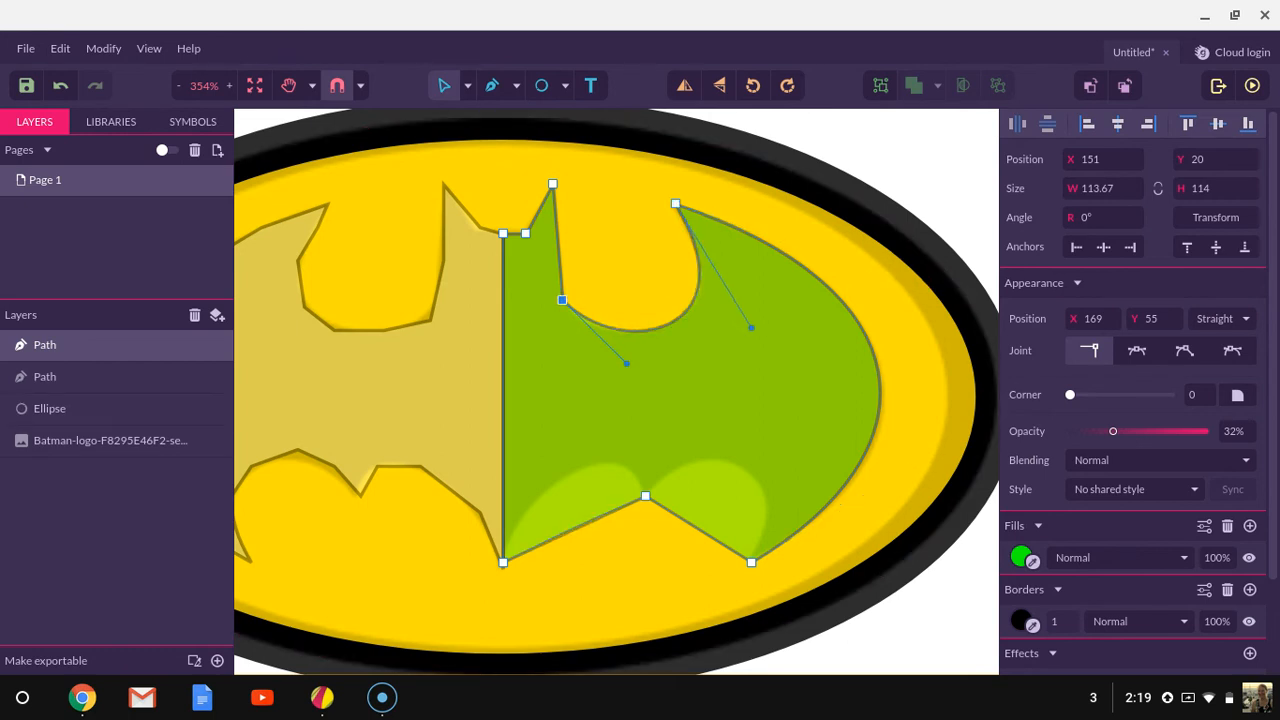
- Curve the two lower scallops of the right half and adjust their handles to follow the logo
drag(575, 528, 574, 474)
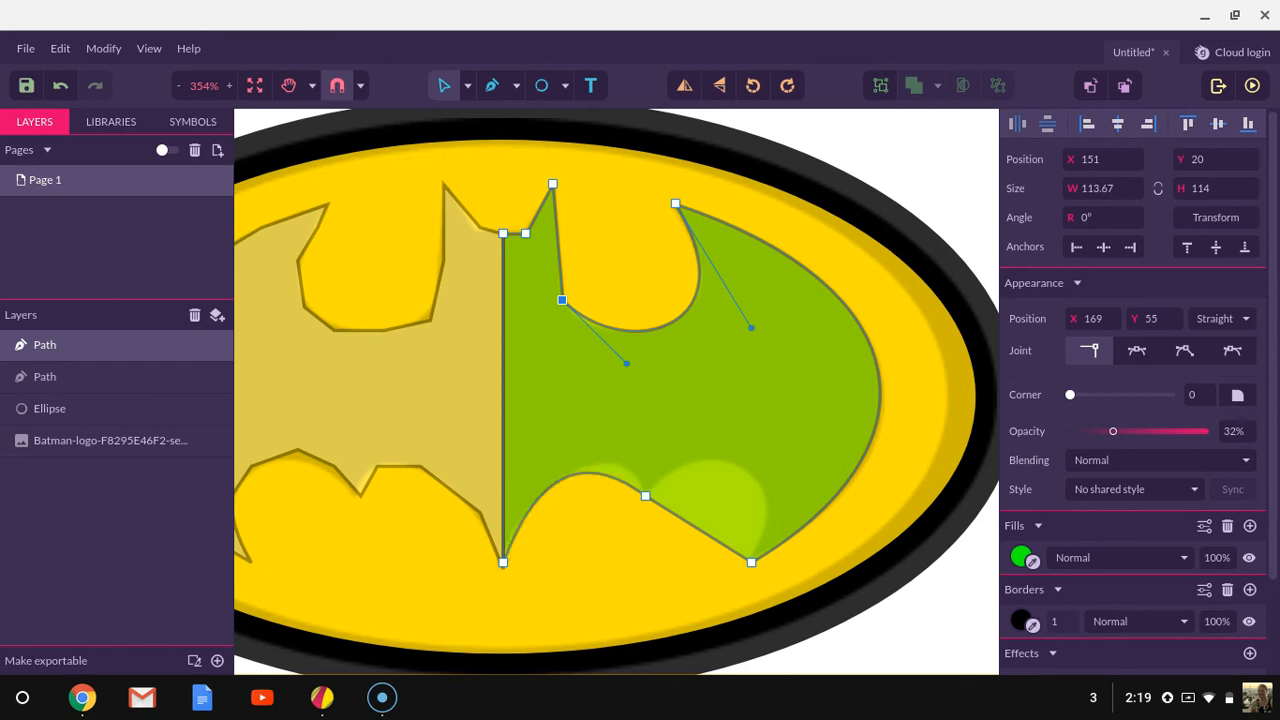
click(645, 496)
drag(583, 449, 619, 430)
drag(698, 529, 719, 430)
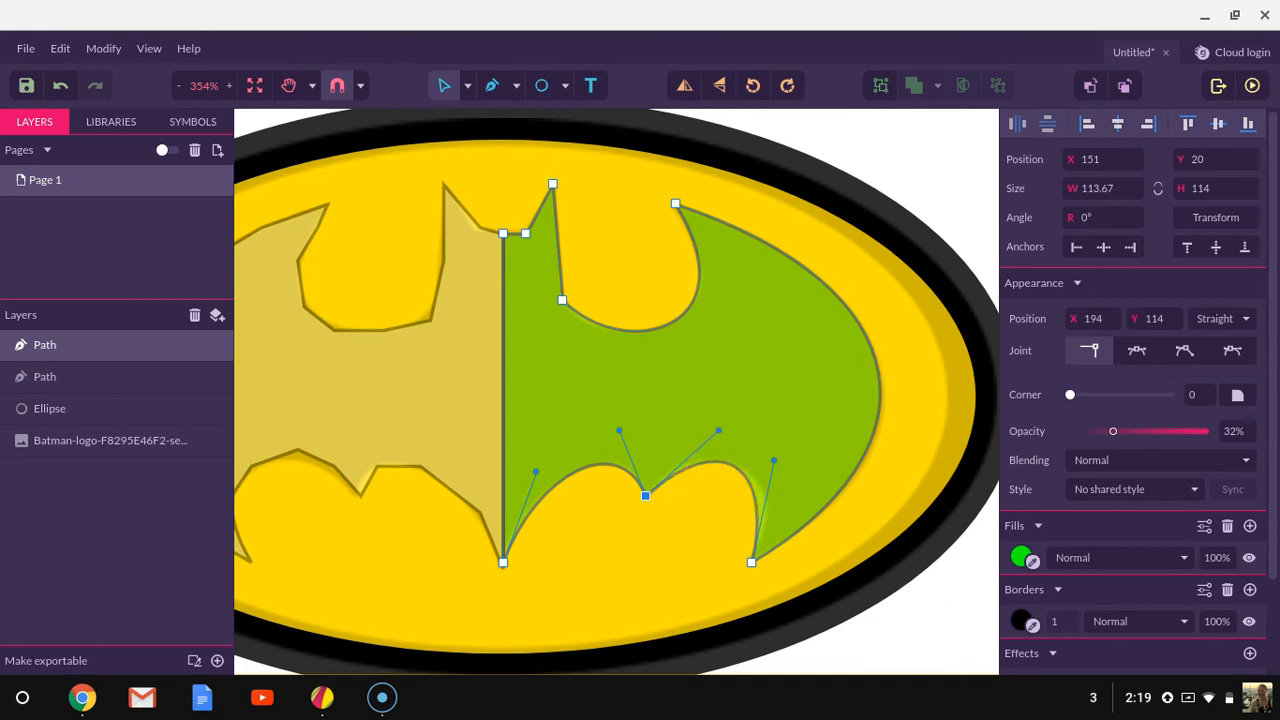
drag(773, 461, 790, 468)
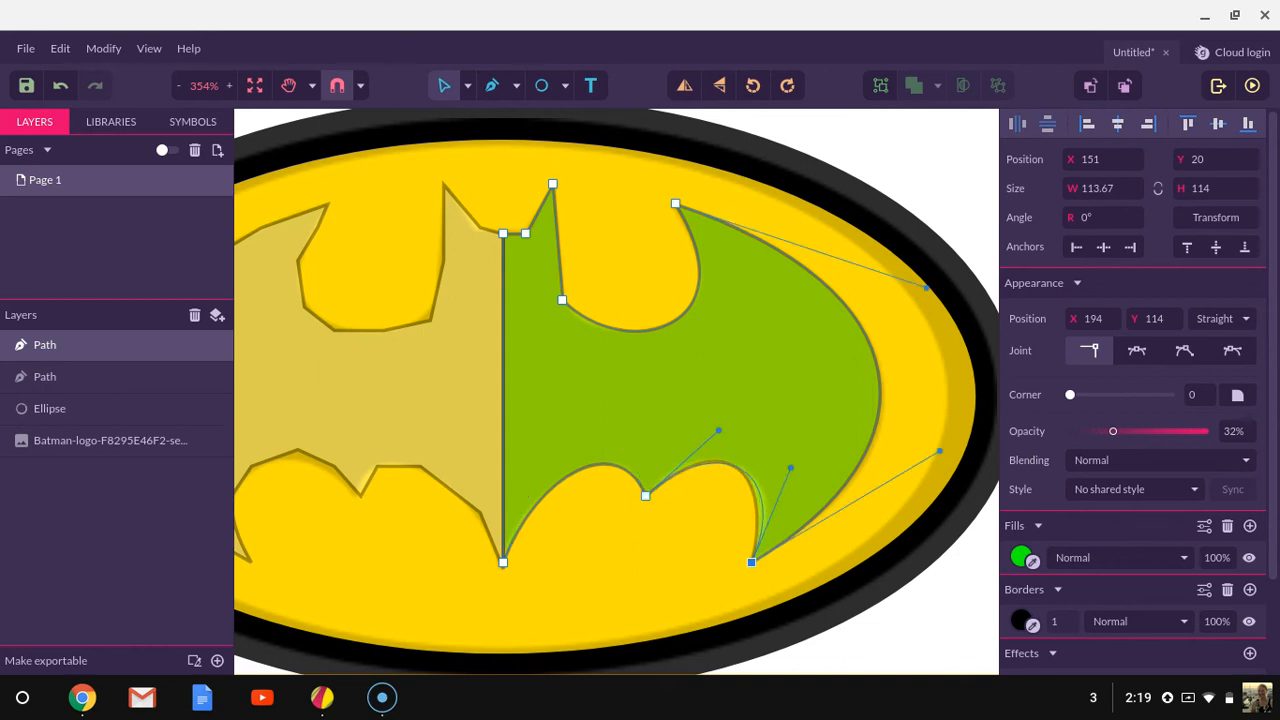
- Fill both the left and right bat halves with black #000000
scroll(613, 445, down, 3)
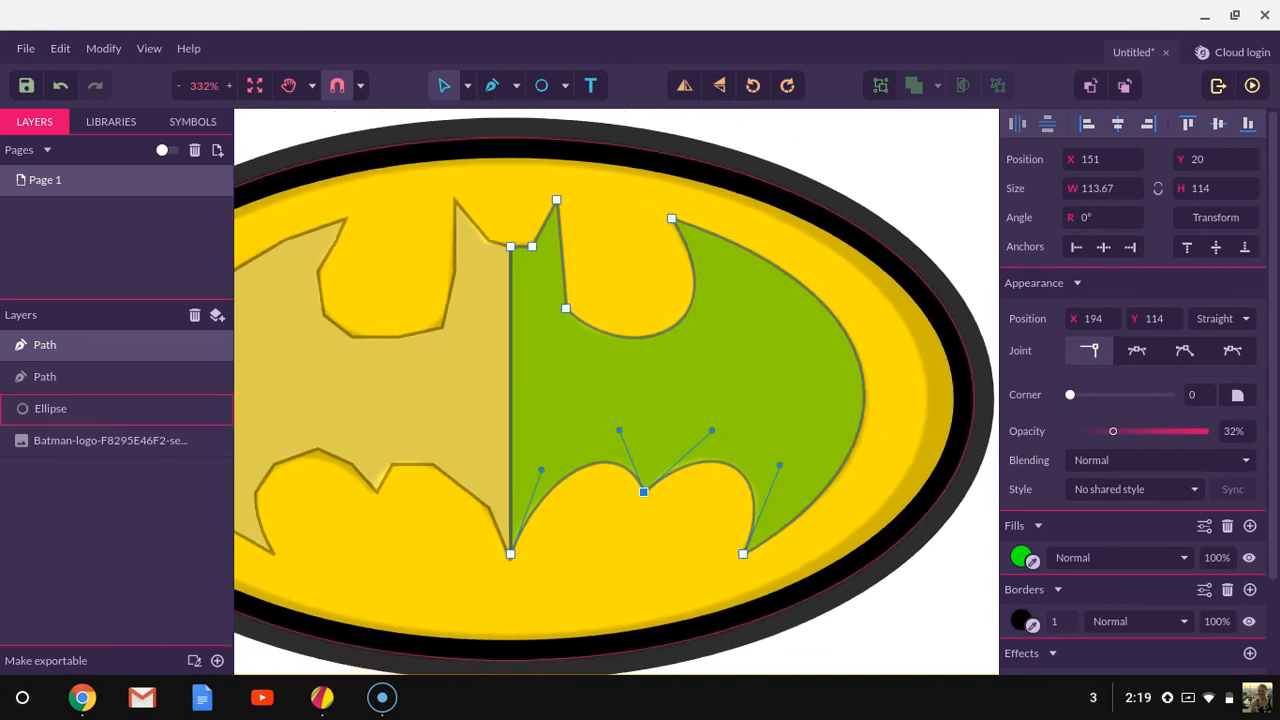
scroll(613, 454, down, 5)
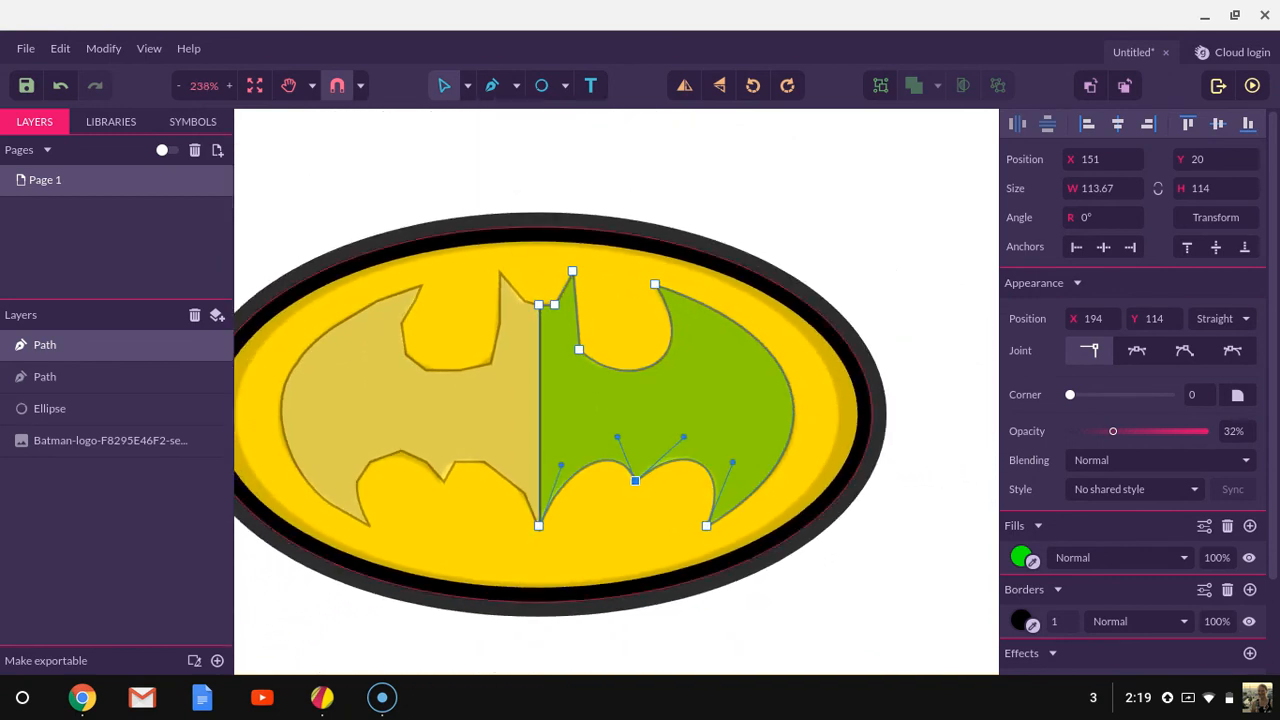
click(488, 422)
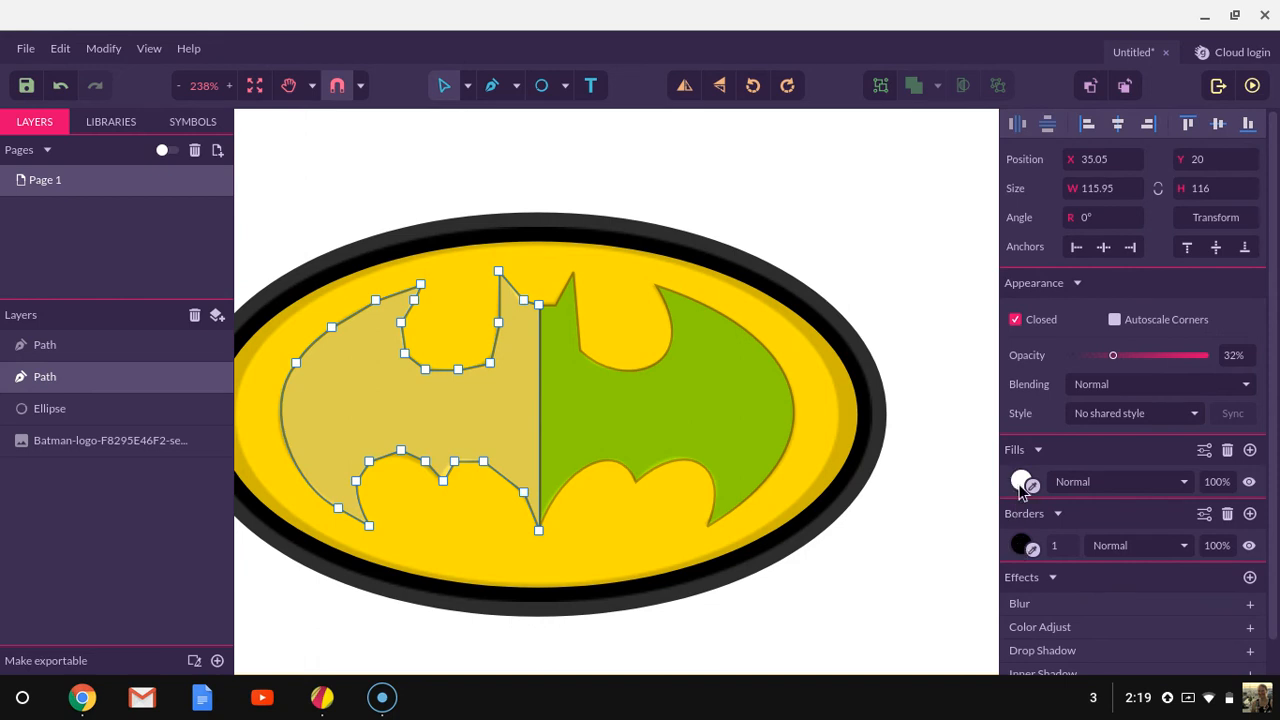
click(1024, 483)
click(1034, 432)
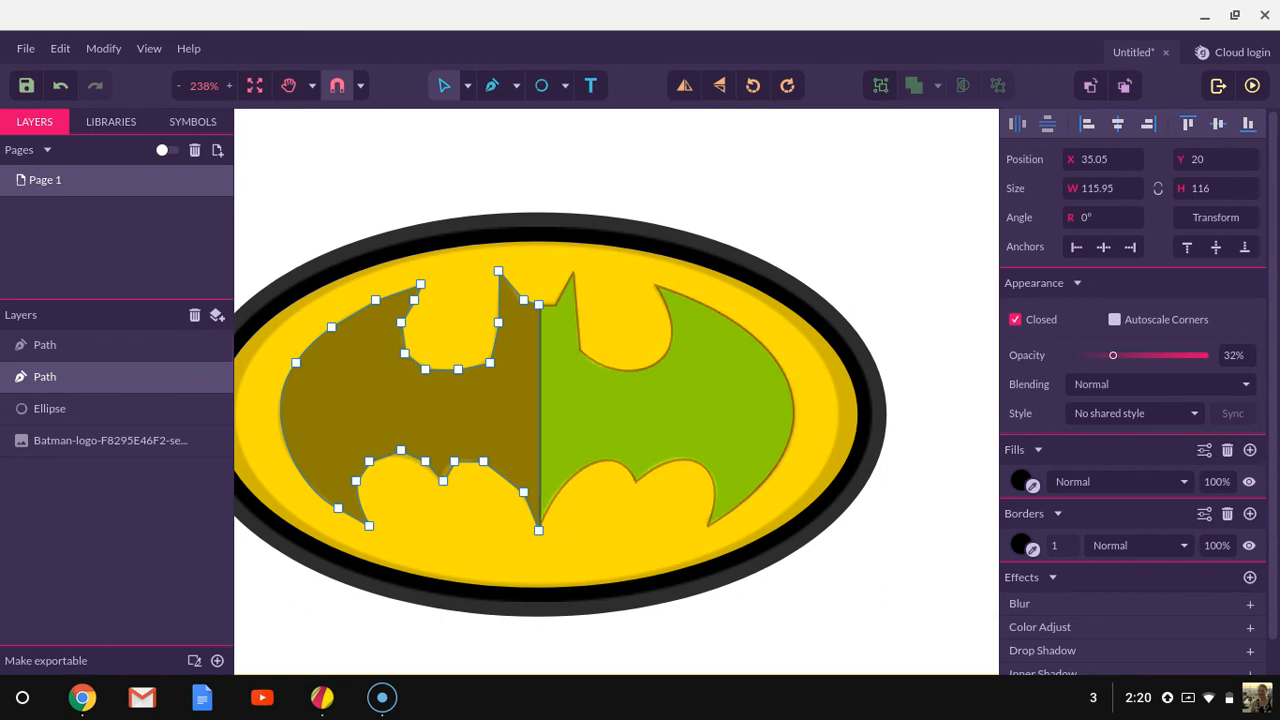
click(1017, 485)
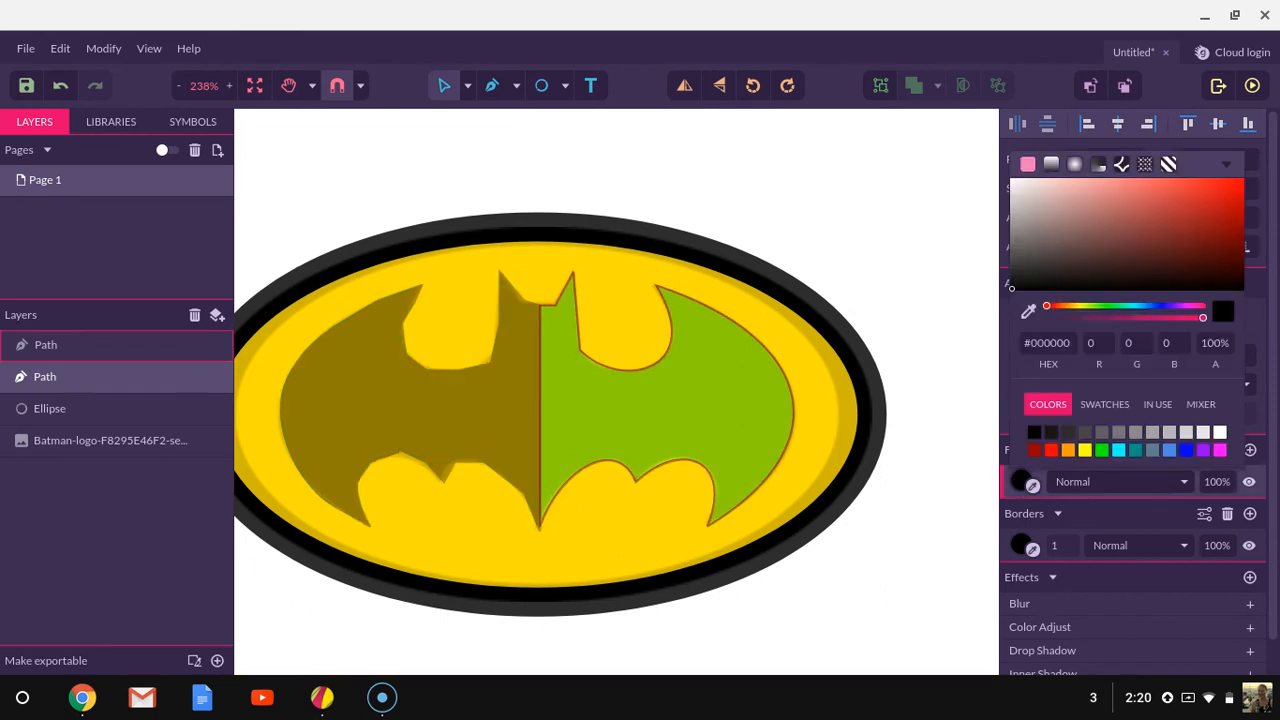
click(690, 425)
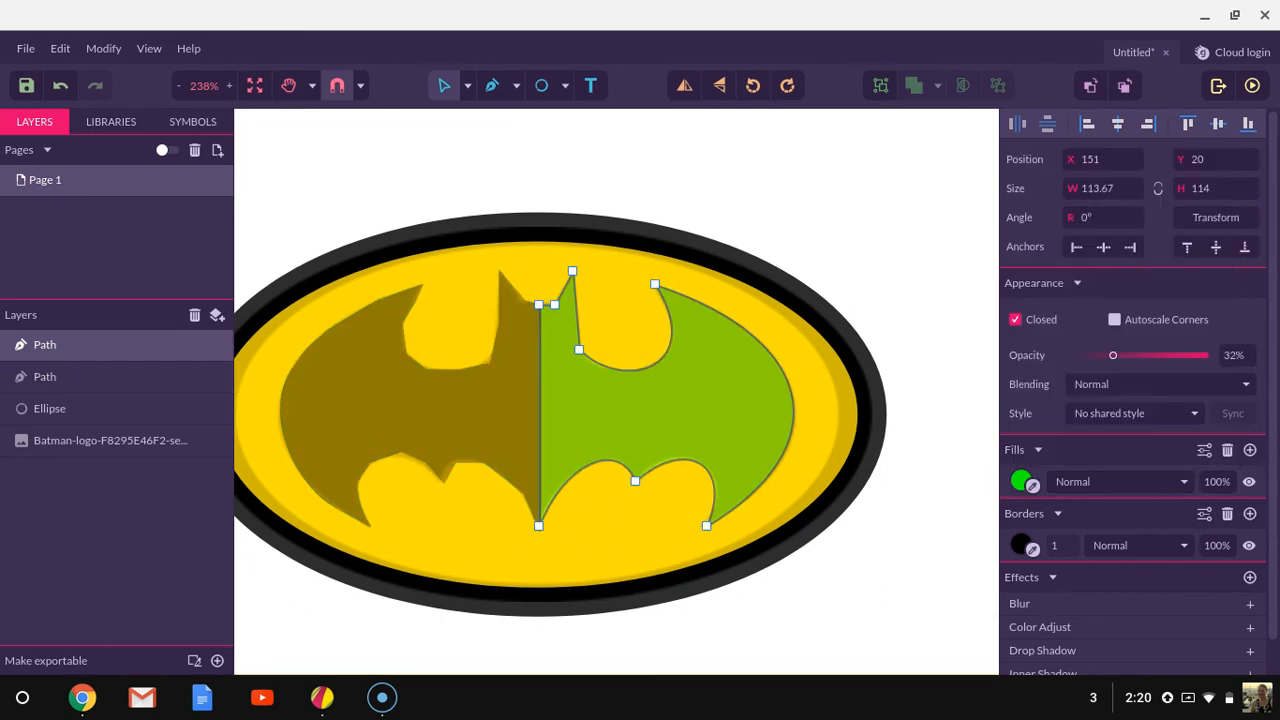
click(1021, 482)
click(1034, 434)
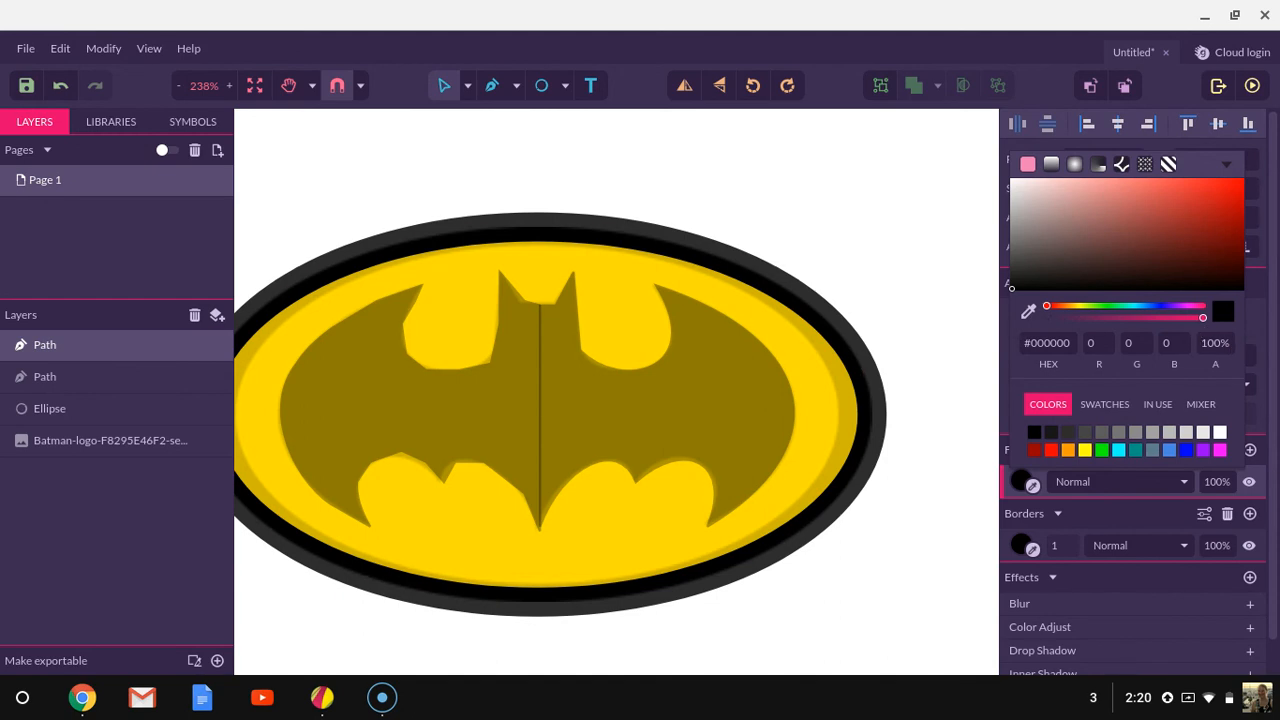
- Raise the opacity of both bat halves to 100% and deselect them
click(505, 420)
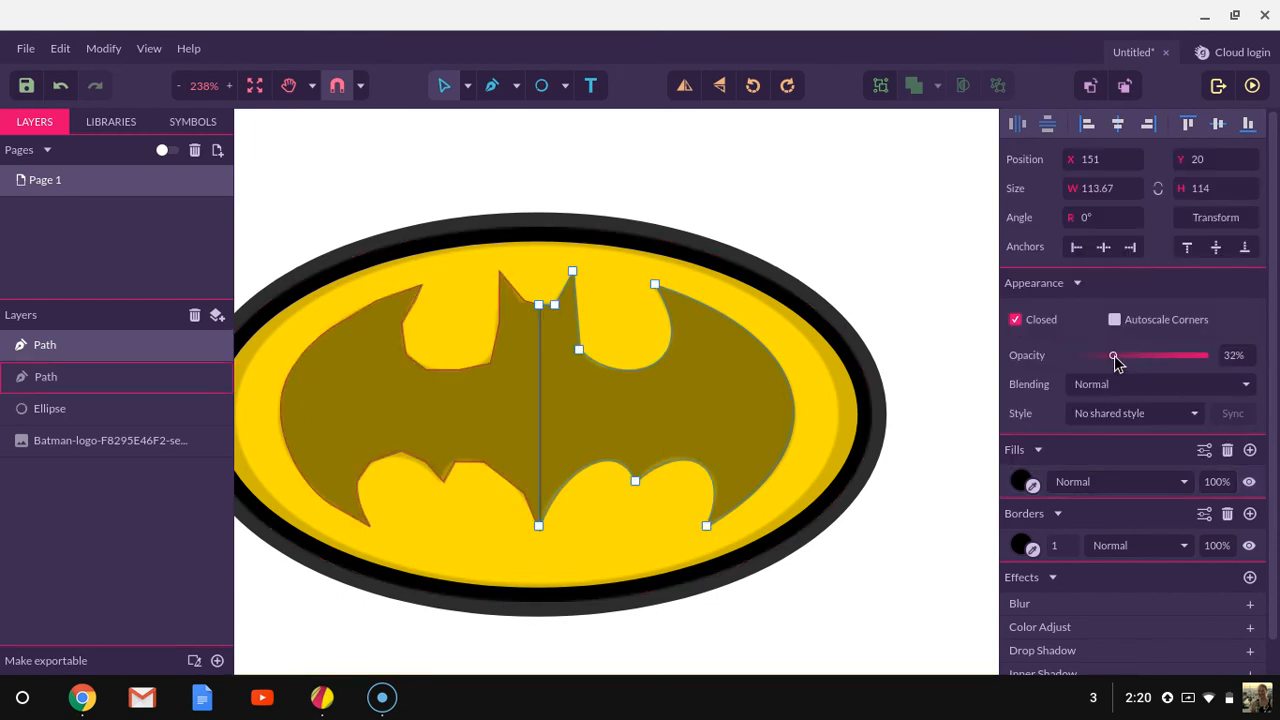
drag(1119, 359, 1237, 357)
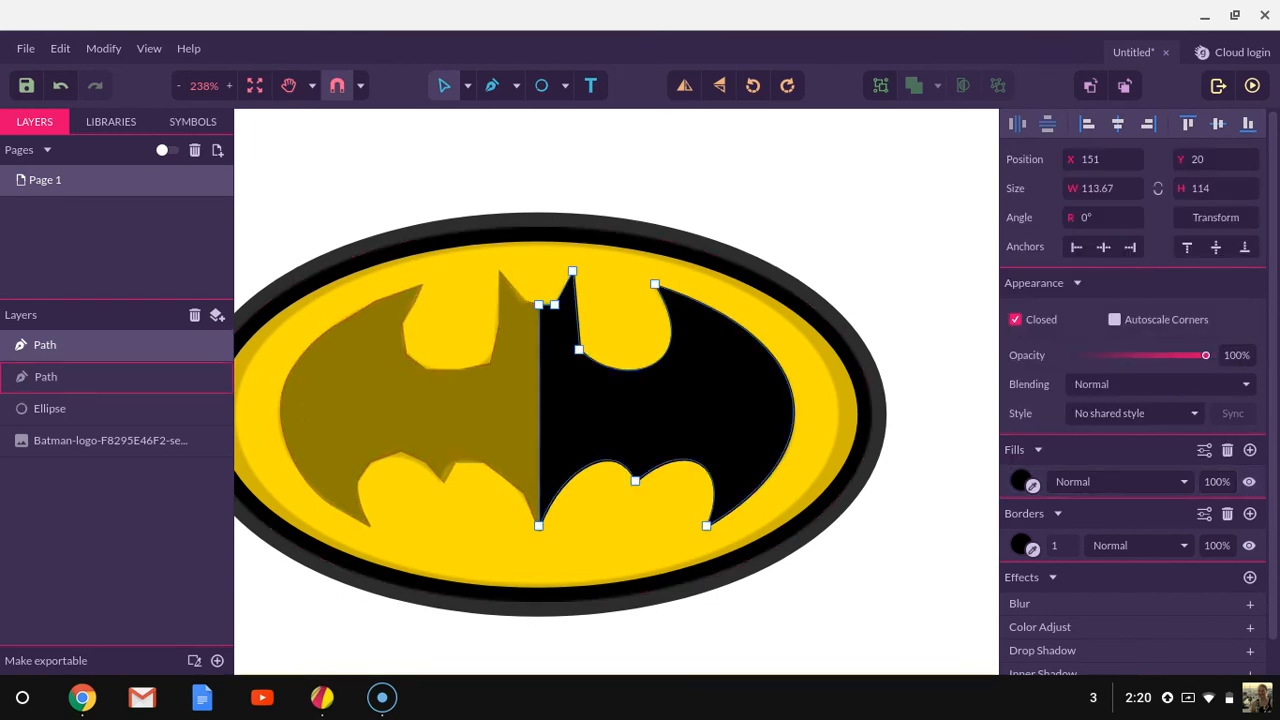
click(455, 415)
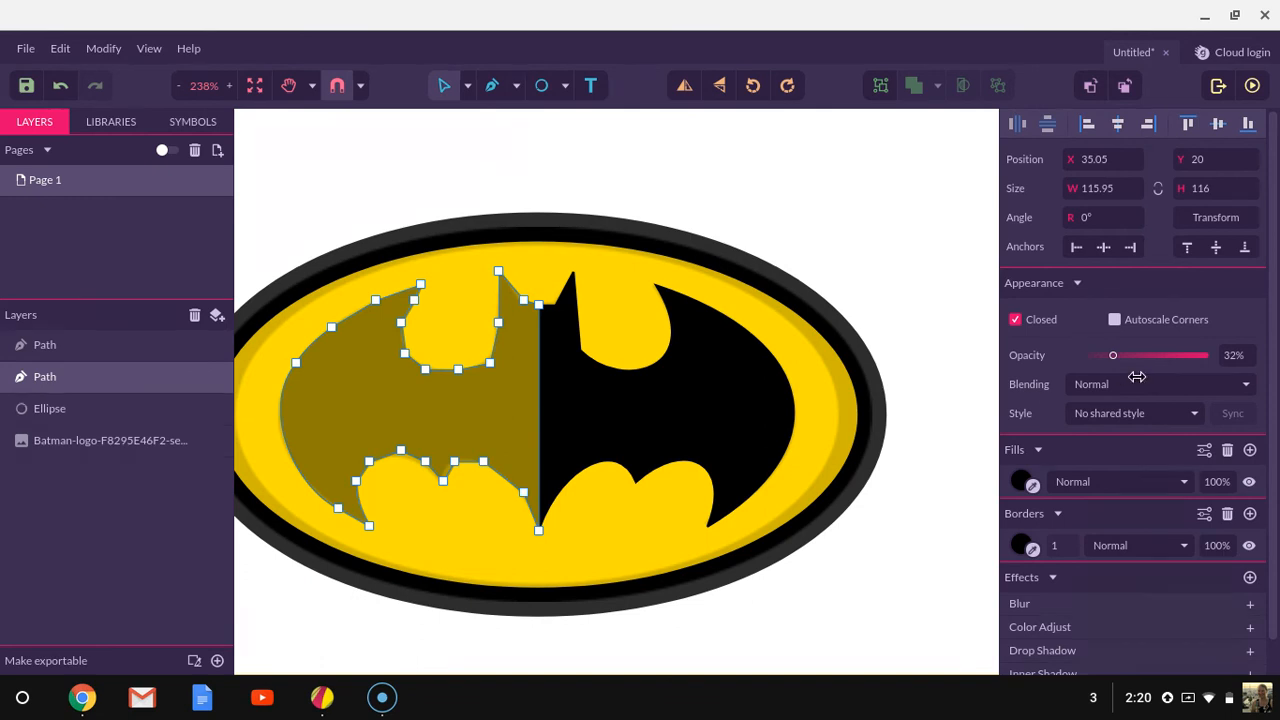
drag(1115, 359, 1234, 370)
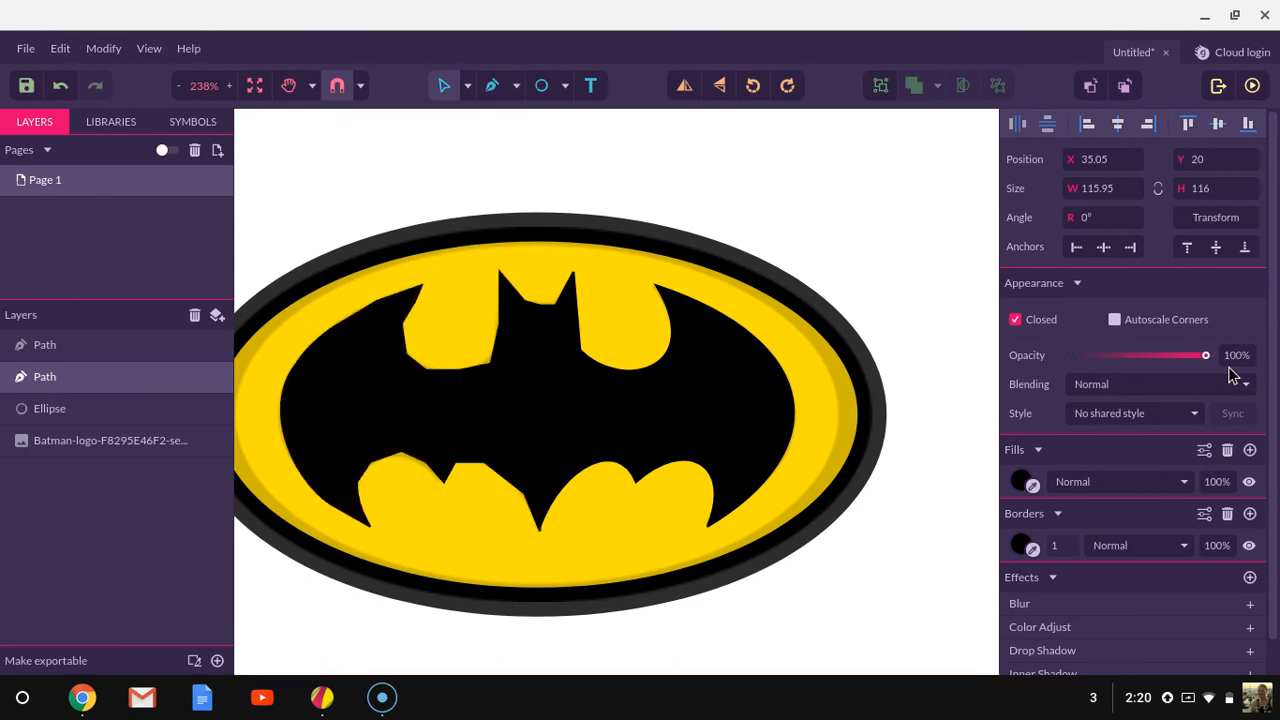
key(Escape)
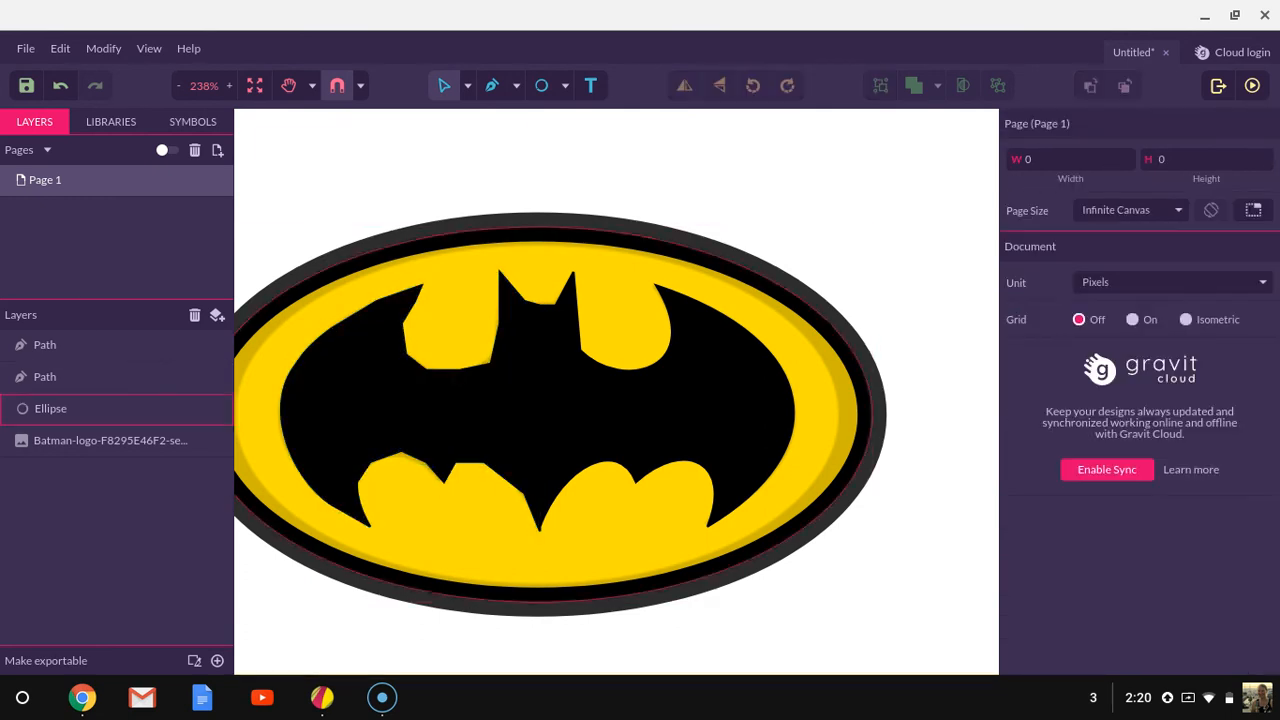
- Move the left bat half out of the oval to the empty canvas just below the logo with the Pointer tool
click(467, 85)
click(490, 122)
drag(480, 390, 447, 511)
scroll(447, 480, down, 3)
drag(430, 375, 429, 472)
drag(436, 571, 435, 591)
- Move the right bat half below the logo and place its straight edge against the left half's straight edge
drag(640, 250, 655, 592)
scroll(655, 590, down, 1)
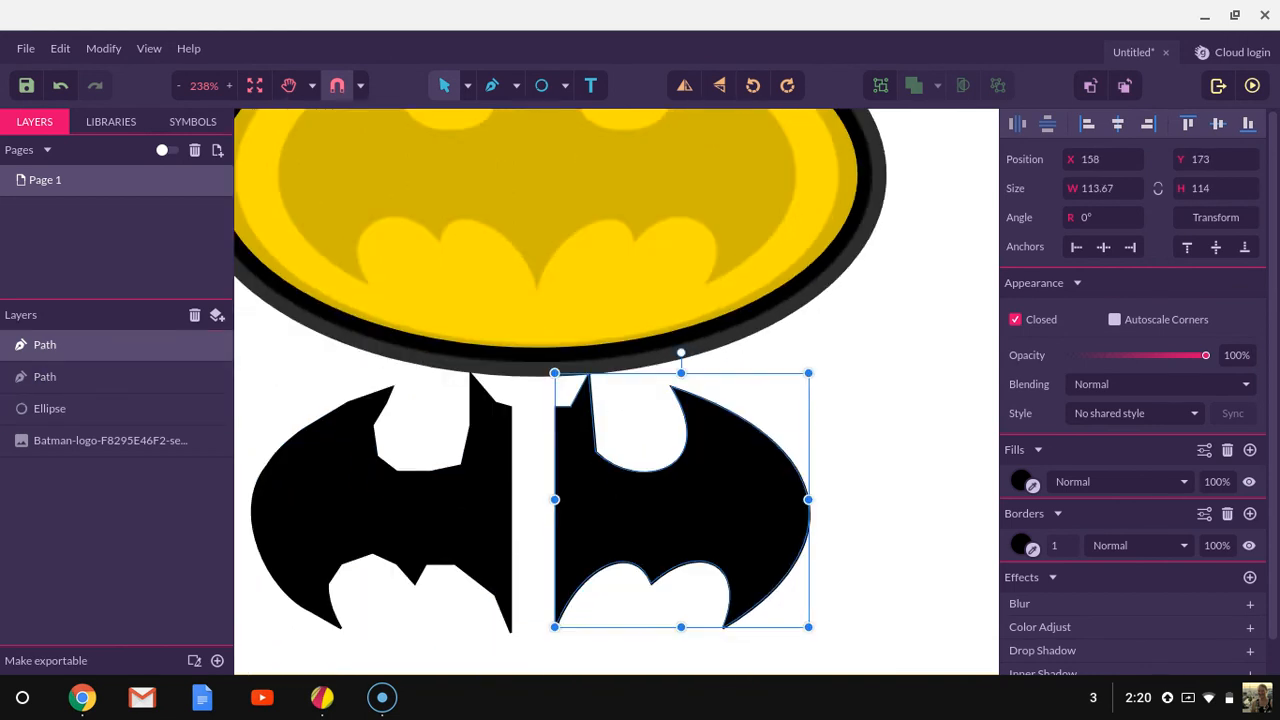
drag(652, 525, 605, 525)
click(608, 624)
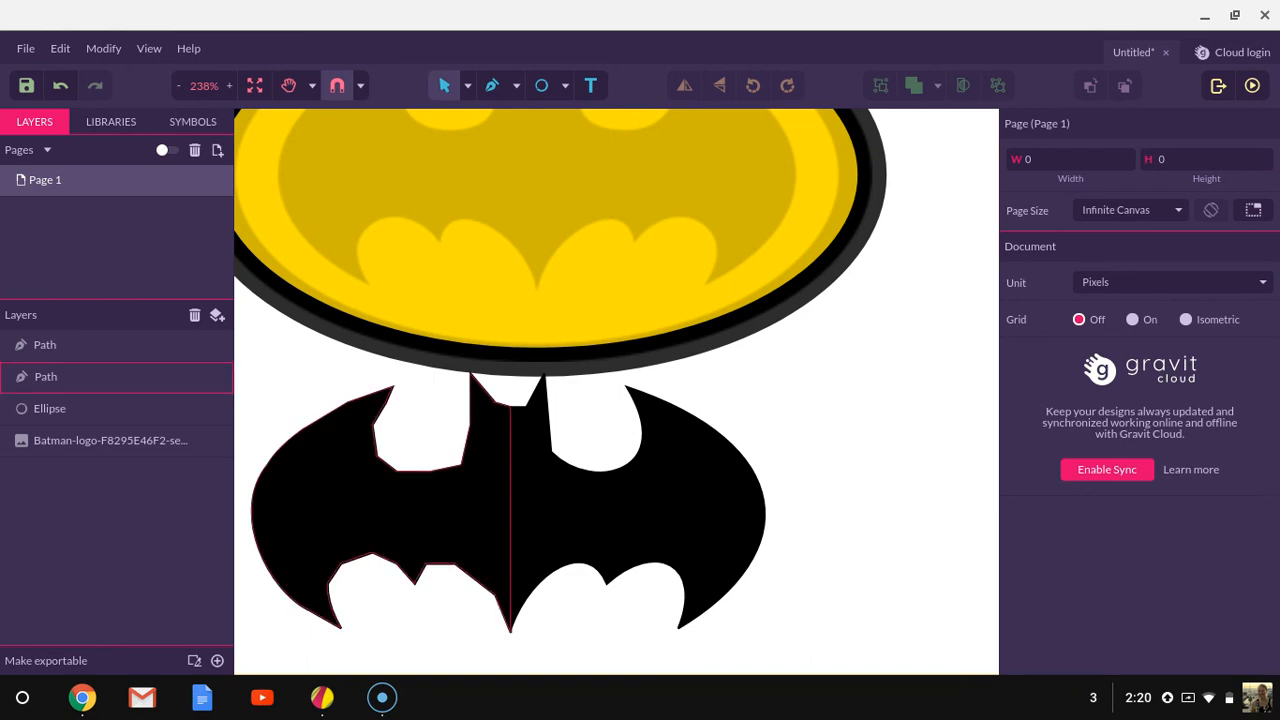
- Delete the three angular anchor points on the left bat half's lower outer scallop and bend the remaining segment into a smooth curve
click(60, 376)
double_click(299, 507)
drag(299, 507, 386, 603)
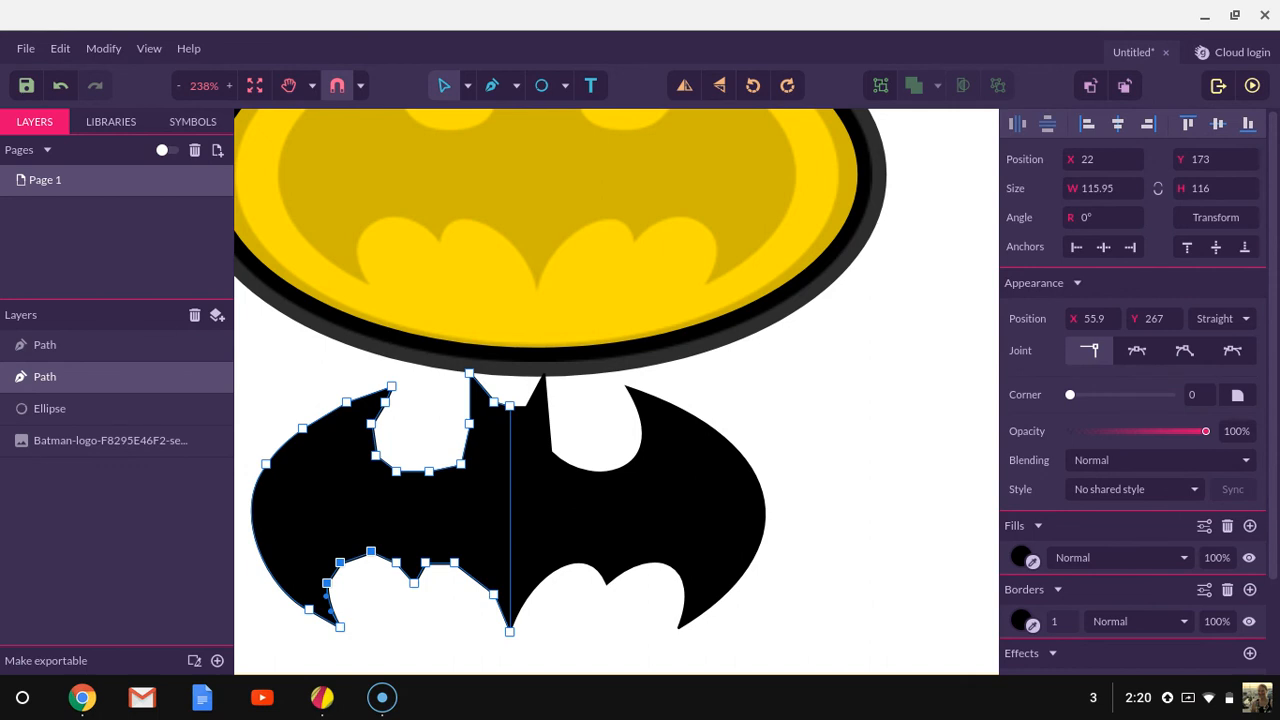
key(Delete)
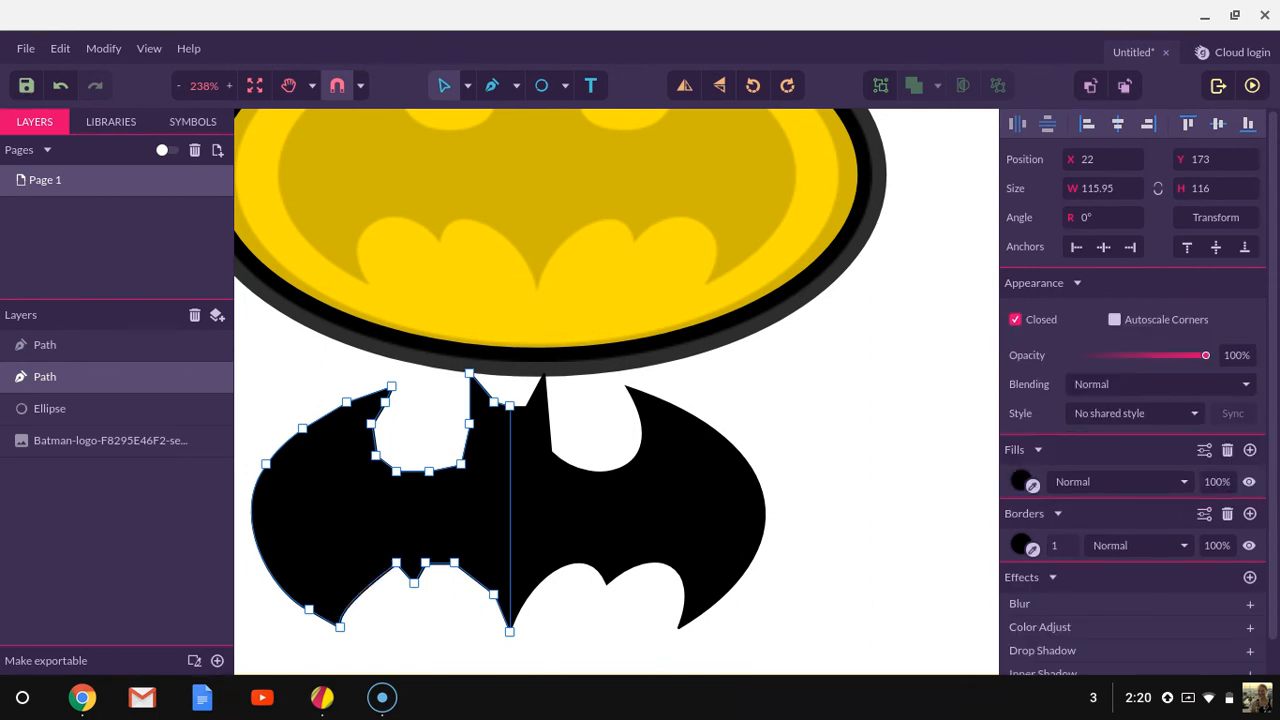
drag(361, 590, 331, 557)
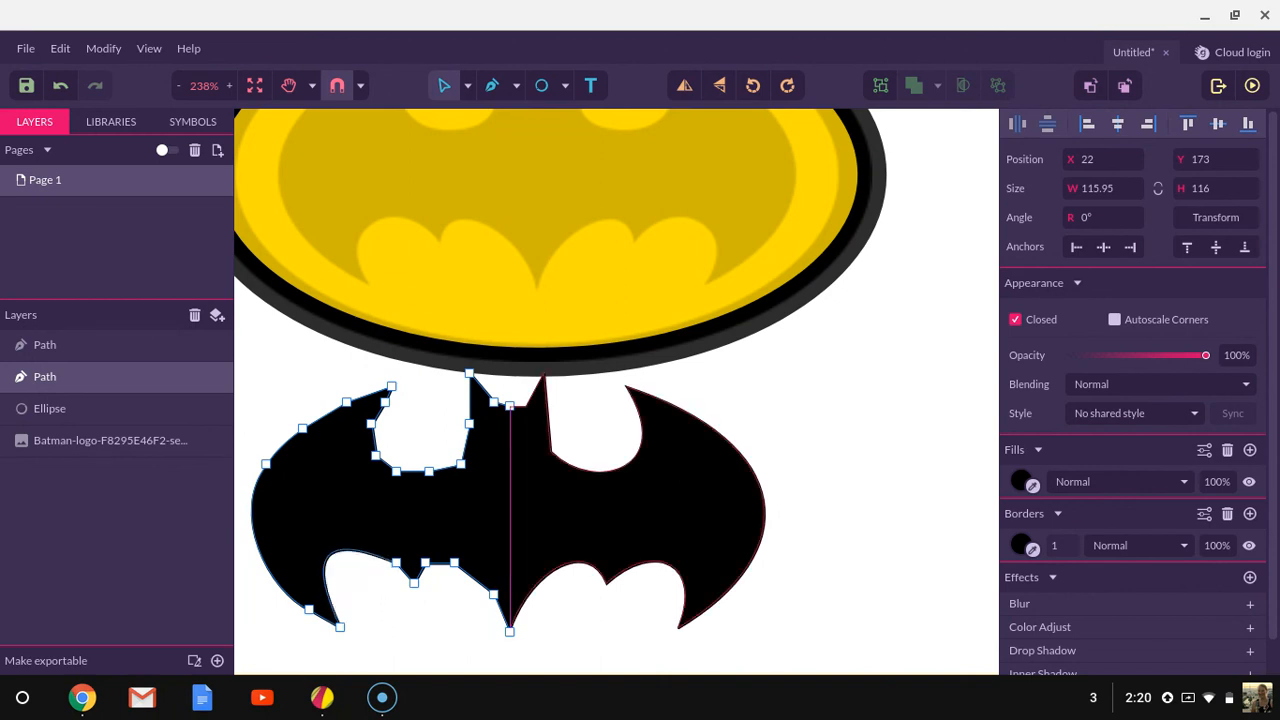
- Raise the yellow ellipse's opacity to 100% so it fully covers the imported logo
click(605, 520)
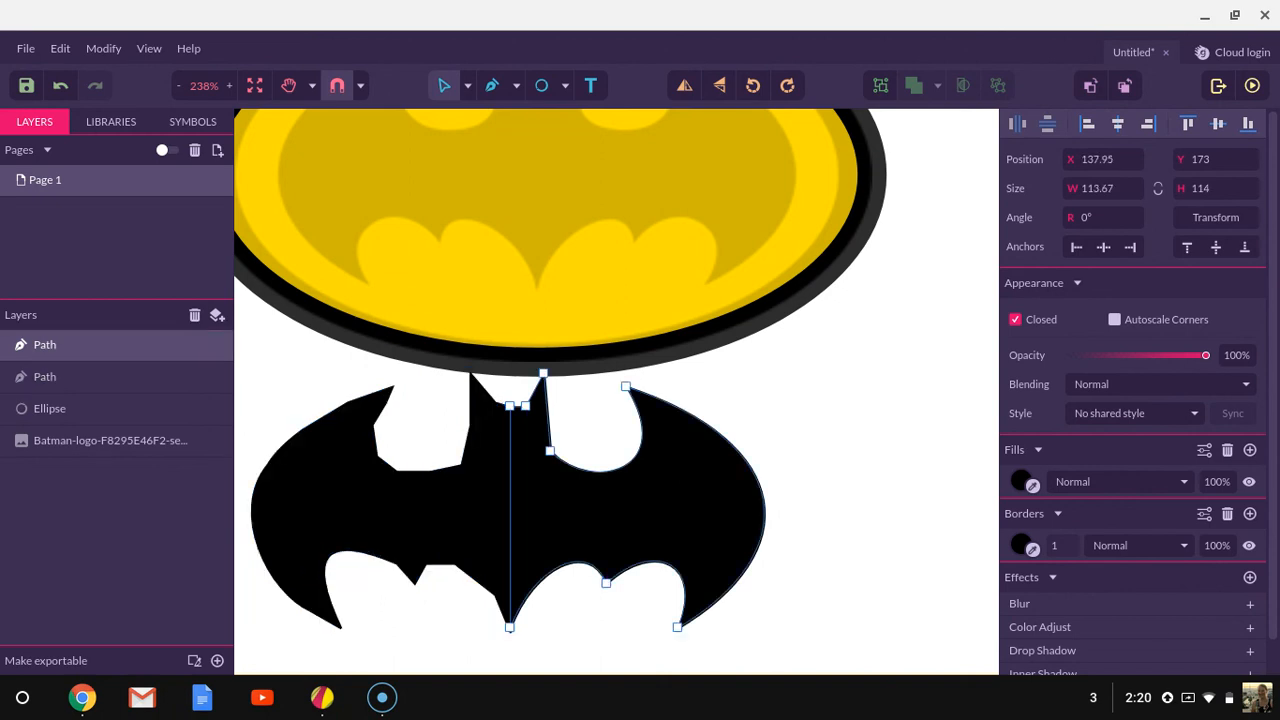
scroll(616, 392, up, 2)
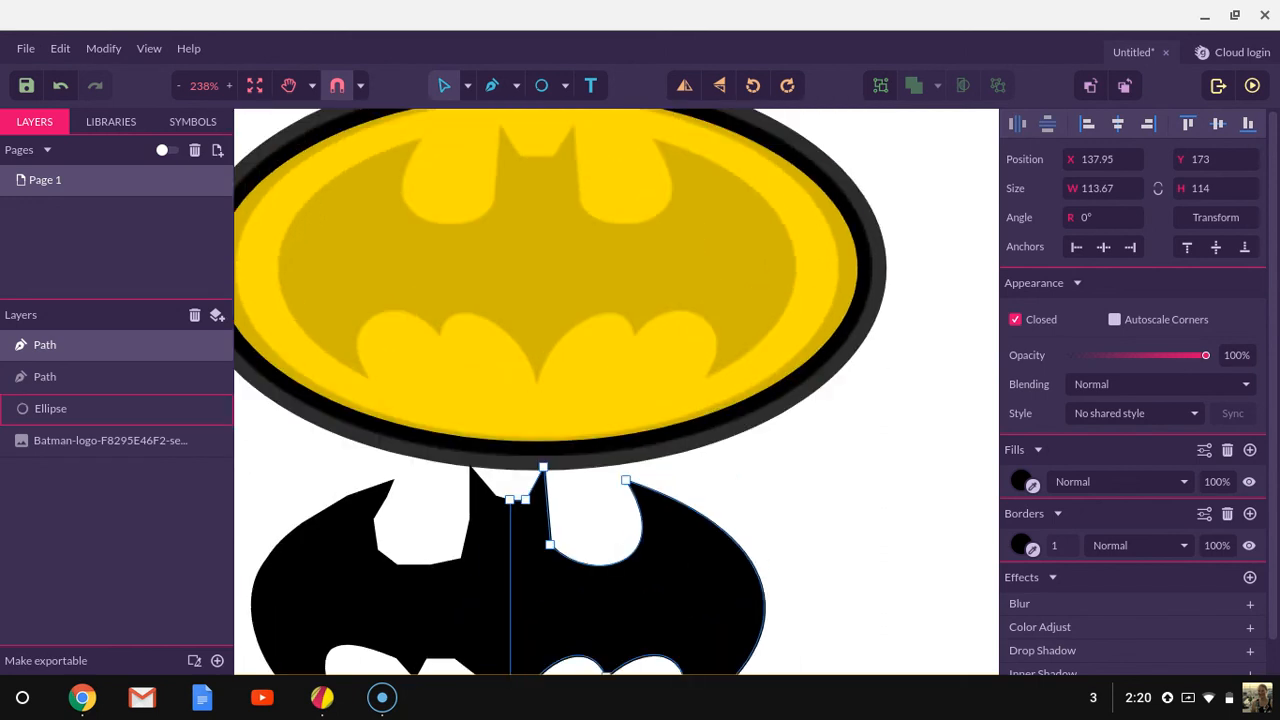
scroll(616, 392, up, 1)
click(616, 392)
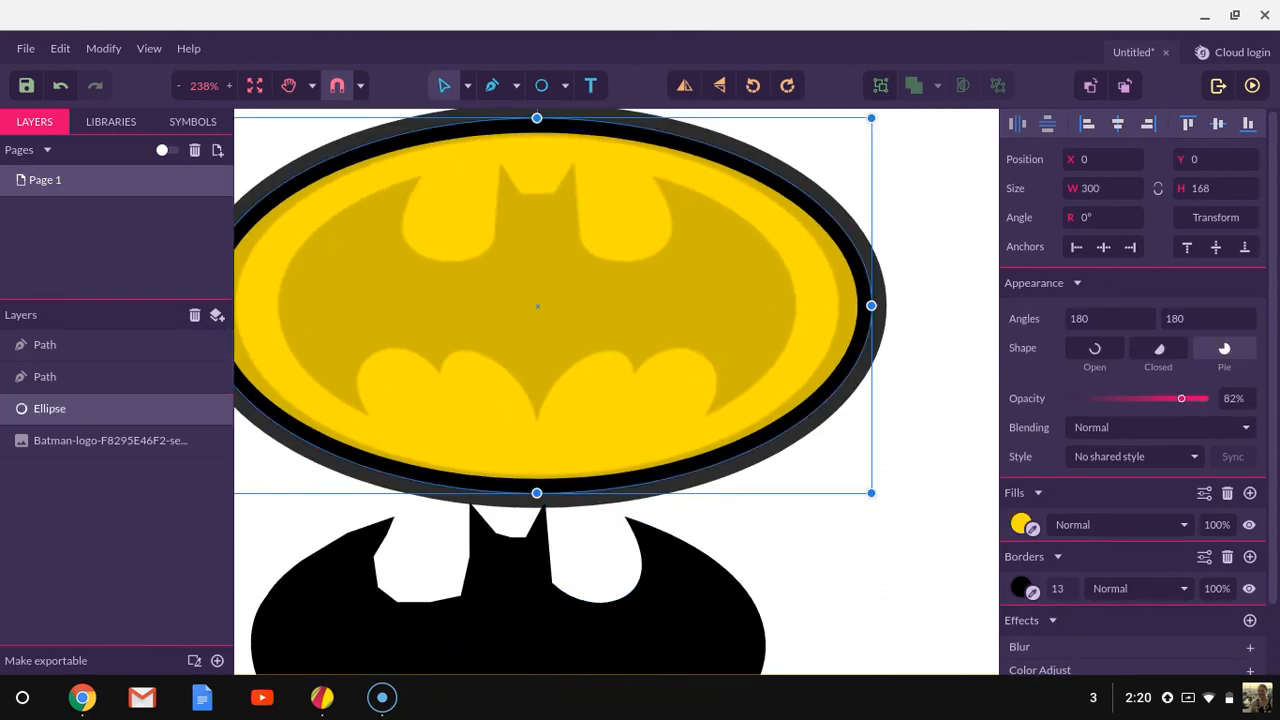
drag(1184, 399, 1232, 400)
- Move the right bat half into the yellow oval with the Pointer tool, its straight edge on the oval's vertical centre line at X 150, Y 27
double_click(703, 631)
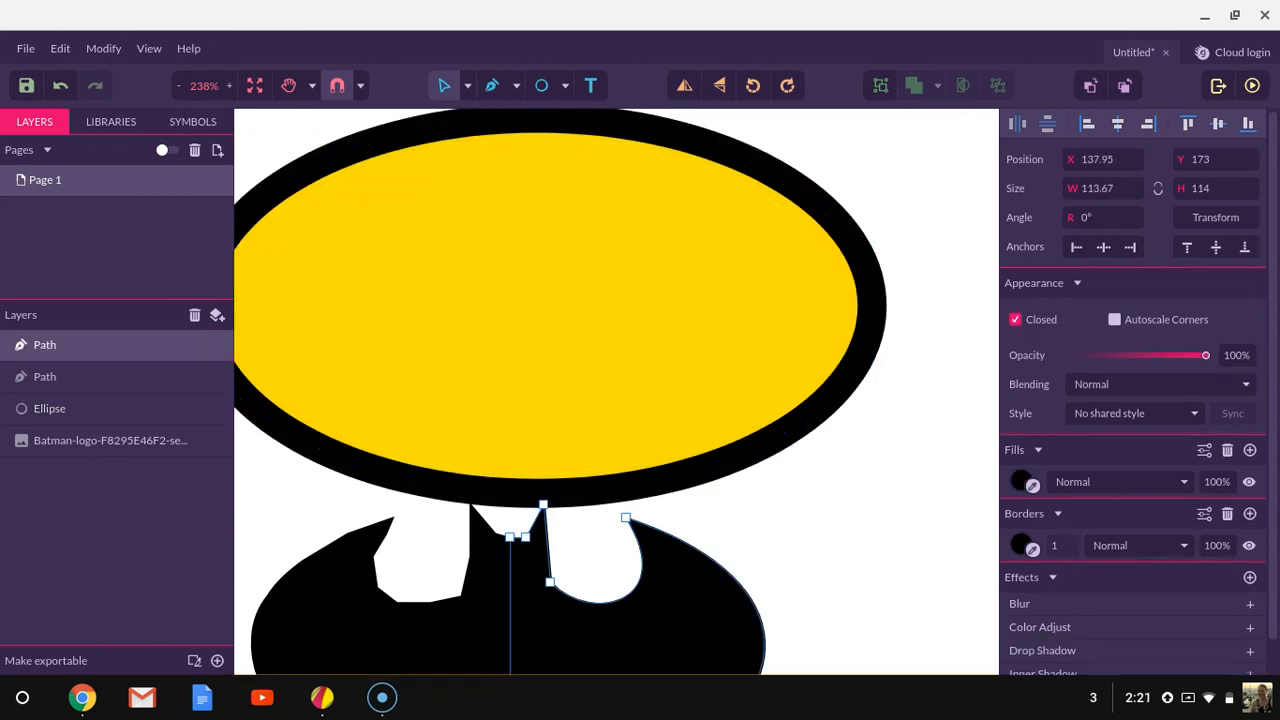
drag(703, 631, 724, 450)
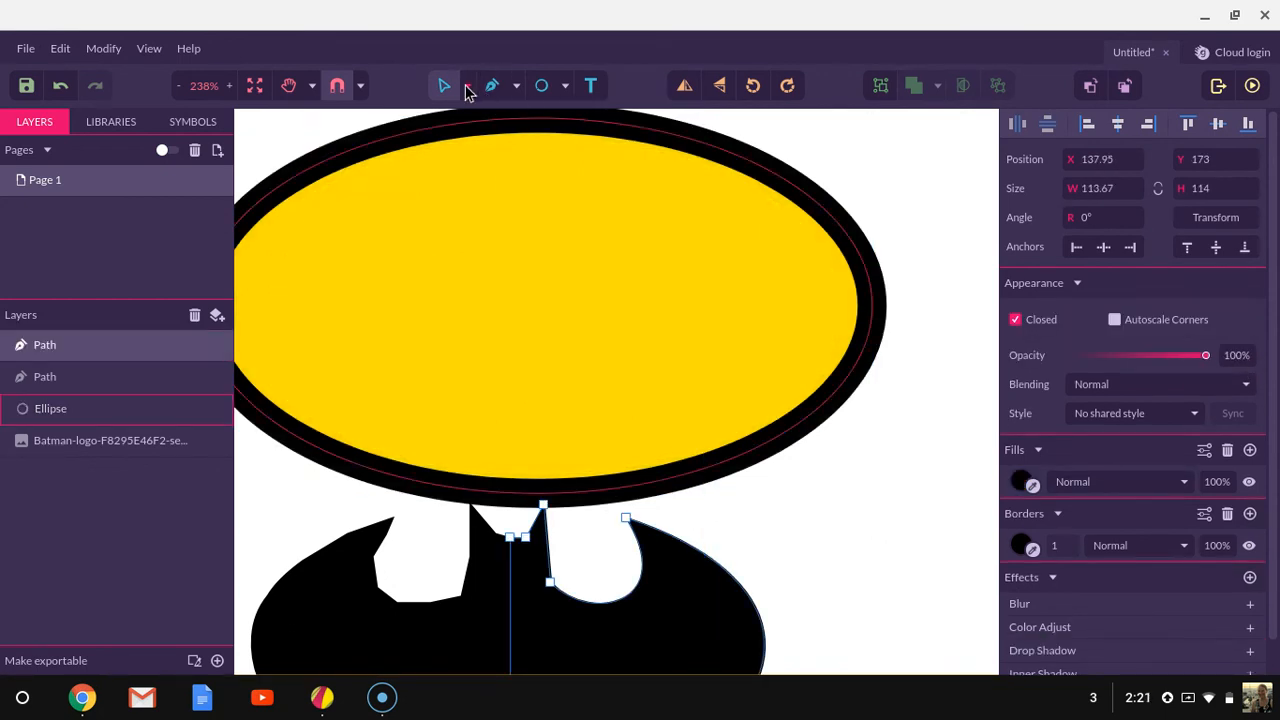
click(467, 87)
click(509, 118)
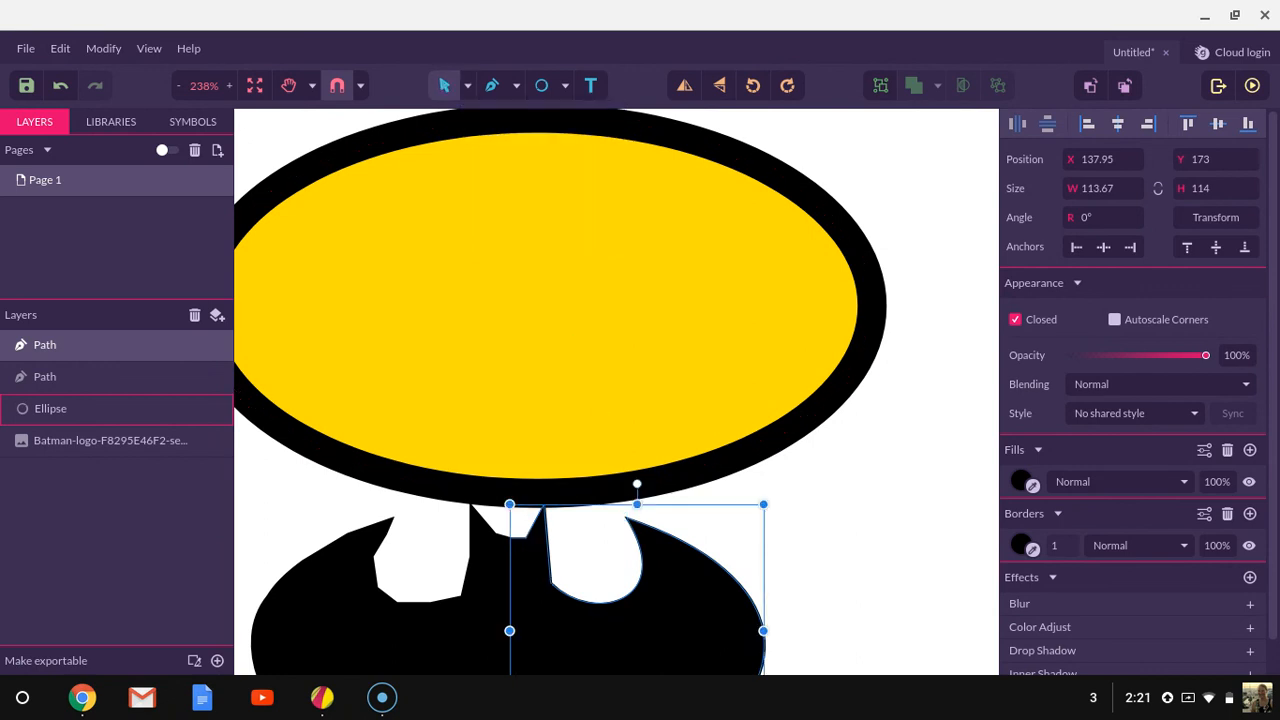
drag(600, 560, 628, 236)
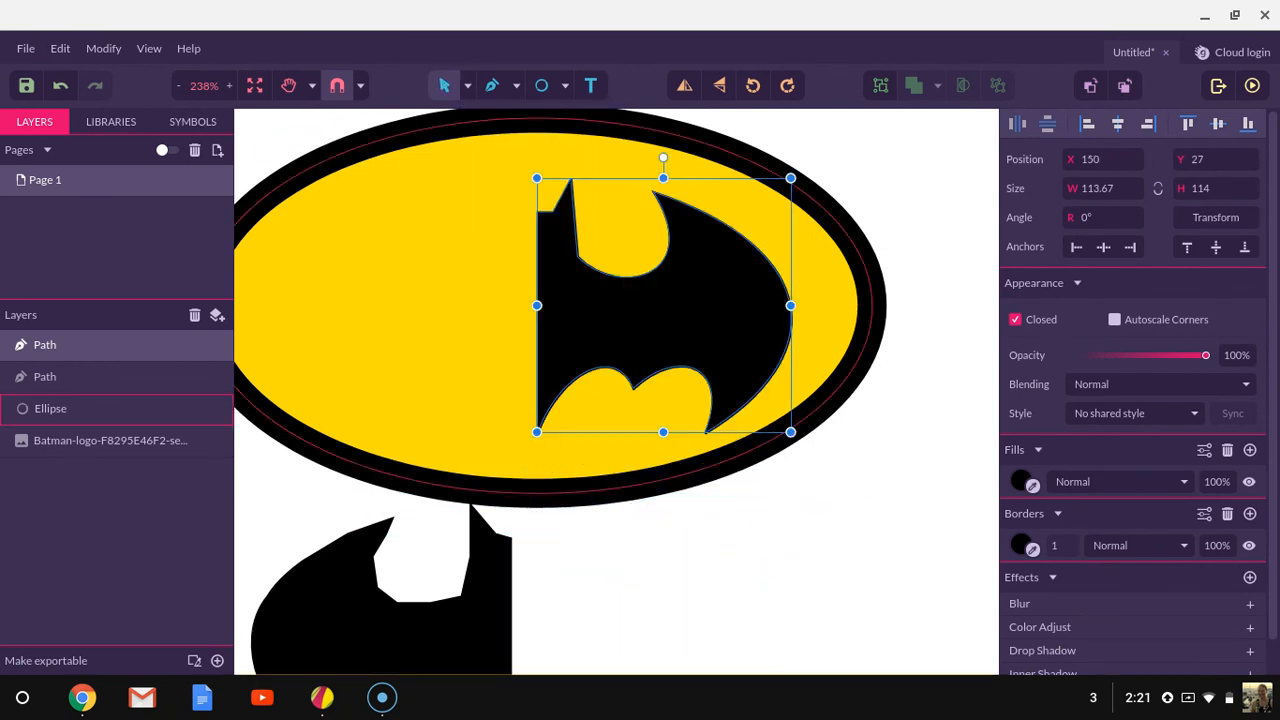
- Duplicate the right bat half, flip the copy horizontally and join it to the original along the oval's centre line
key(ctrl+d)
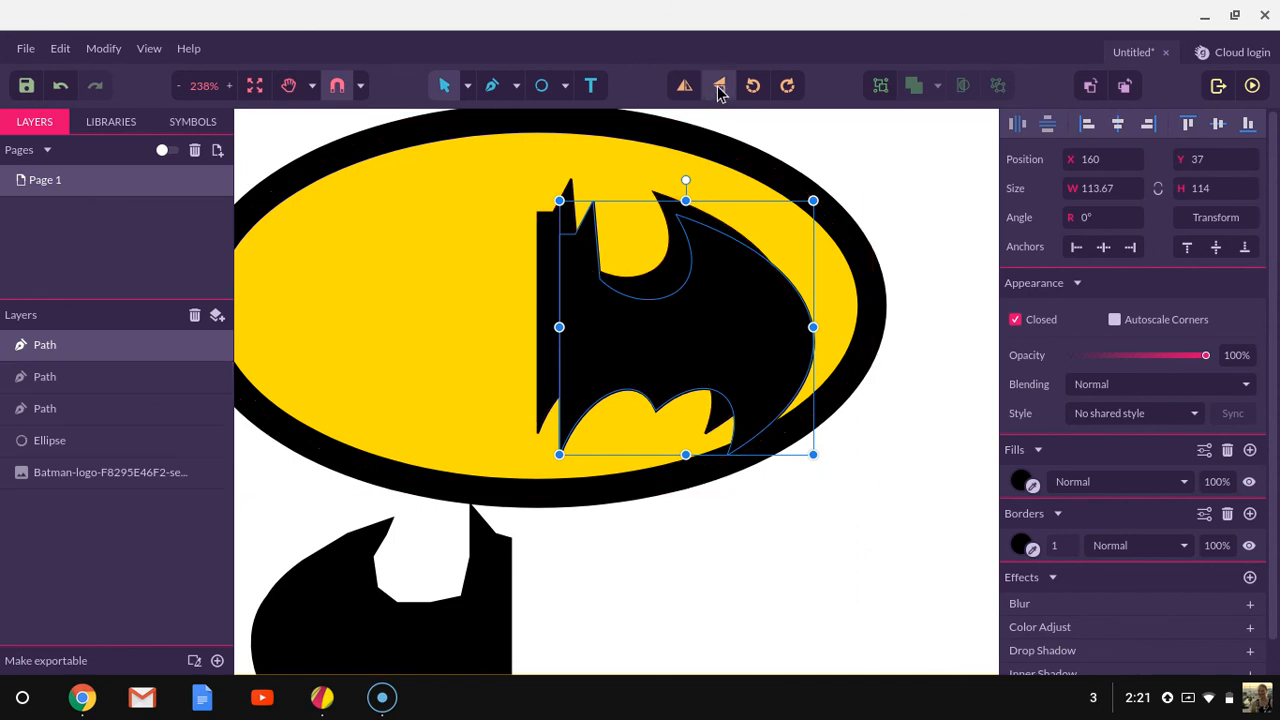
click(683, 88)
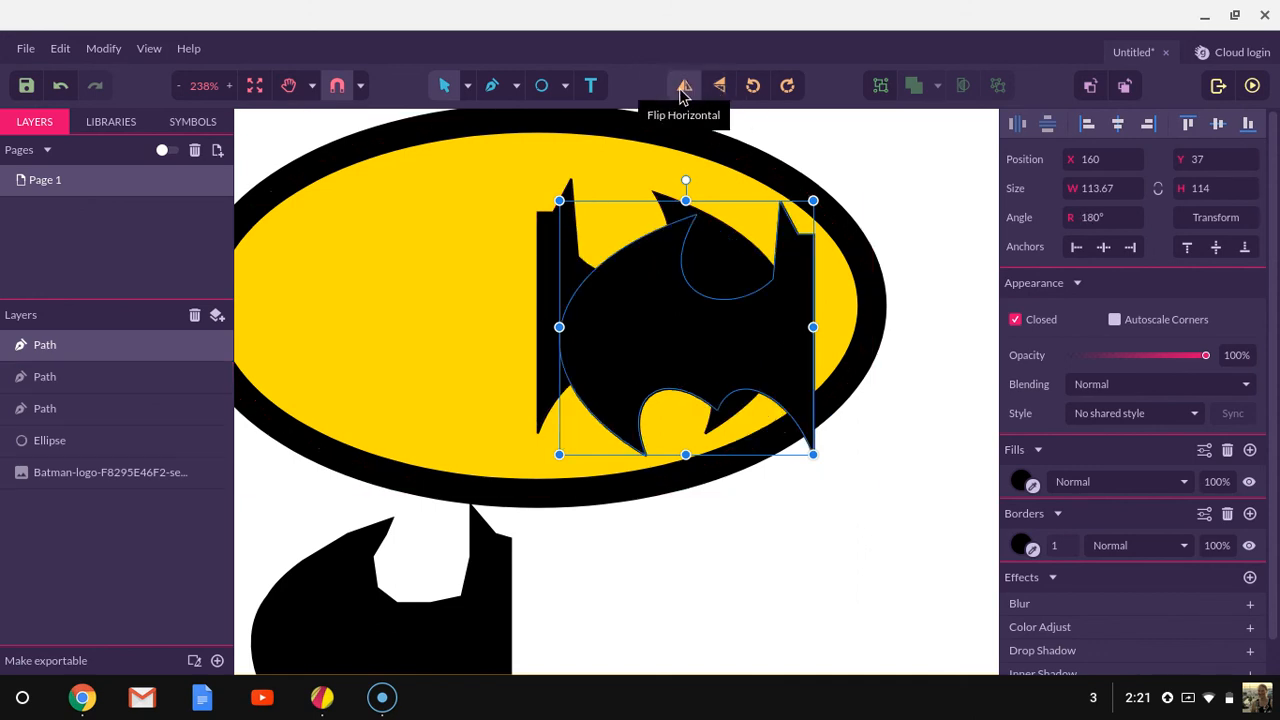
drag(685, 330, 390, 306)
click(690, 580)
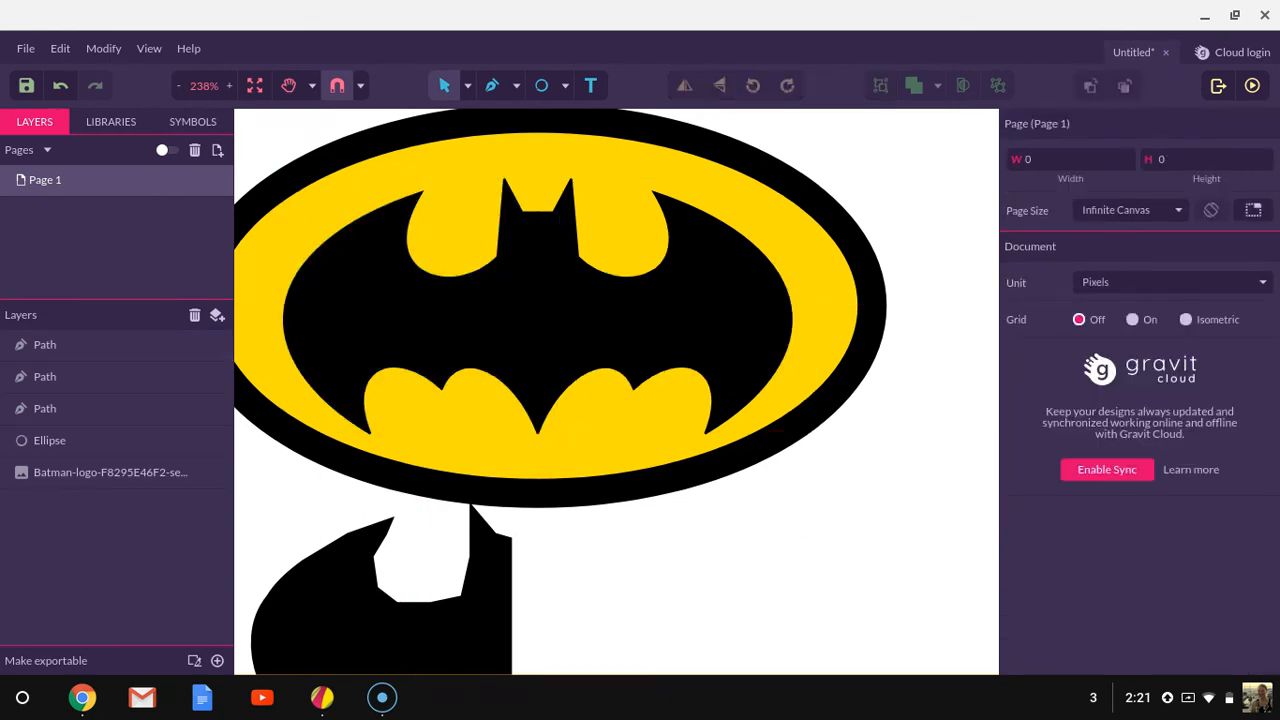
- Delete the leftover angular left bat half below the oval
scroll(560, 392, down, 2)
drag(408, 533, 401, 533)
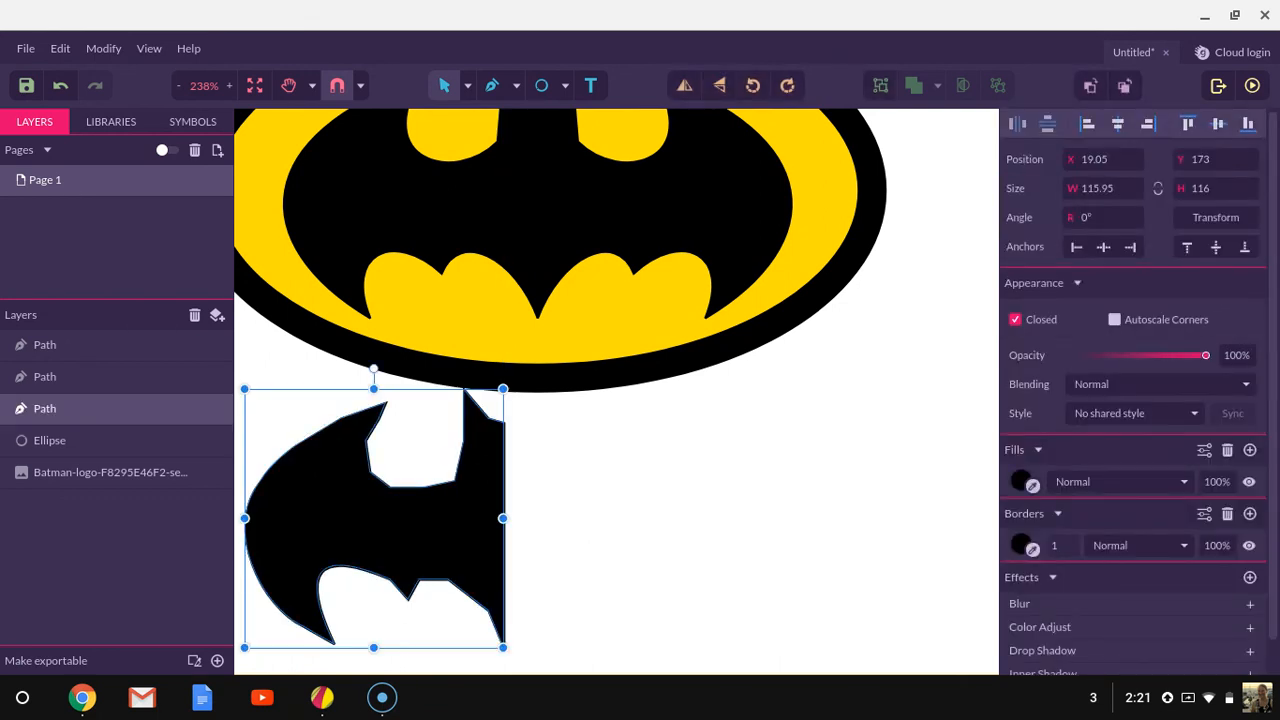
key(alt)
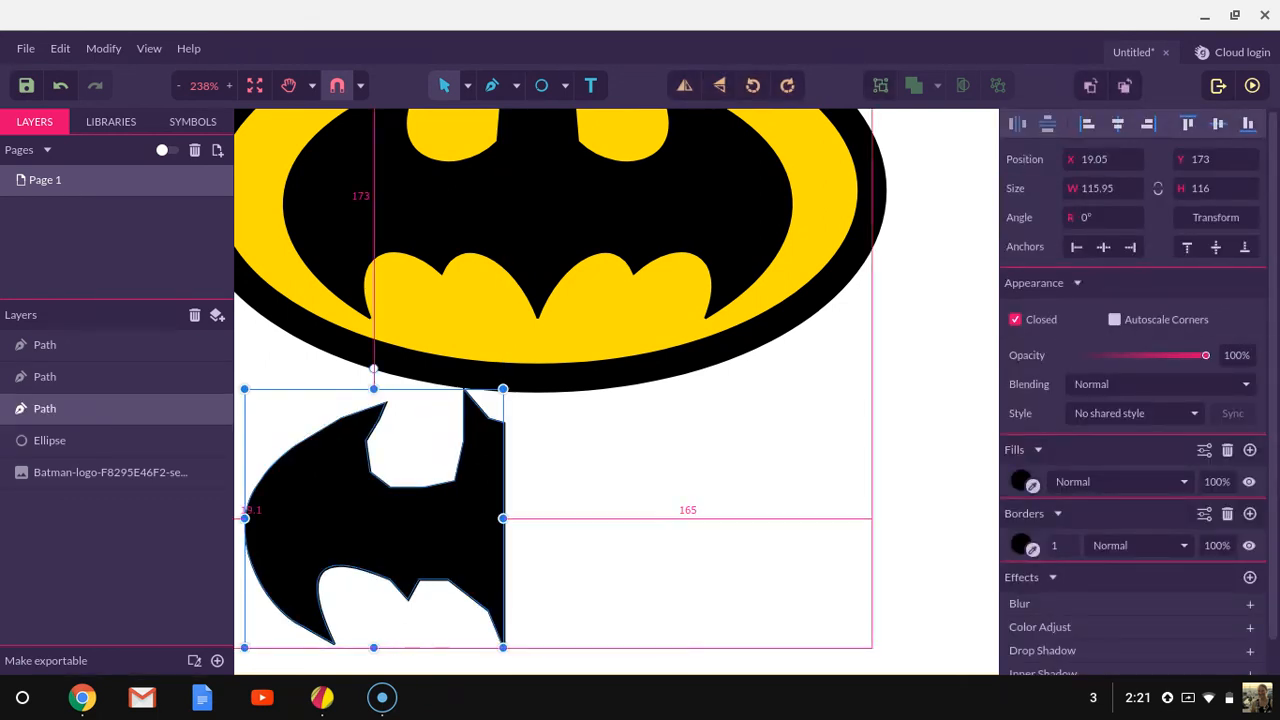
key(Delete)
scroll(560, 300, up, 2)
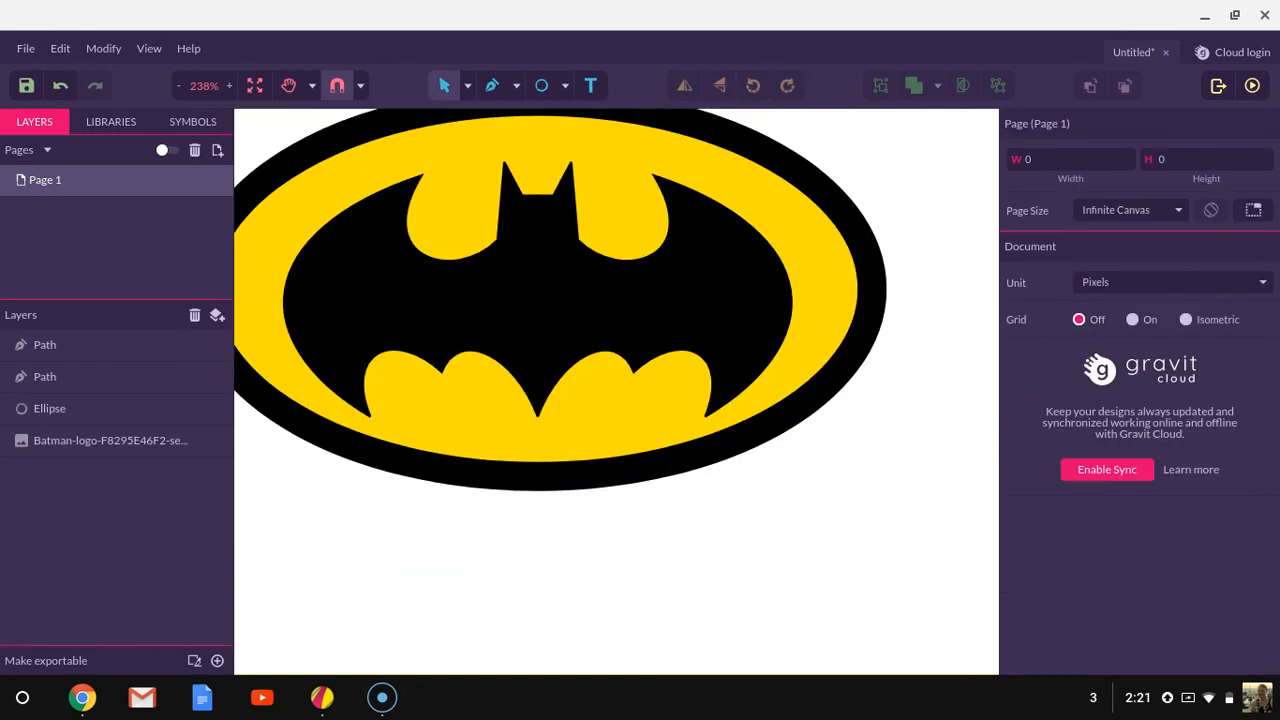
- Move the yellow ellipse down slightly to centre it vertically around the bat, and deselect it
scroll(505, 525, down, 3)
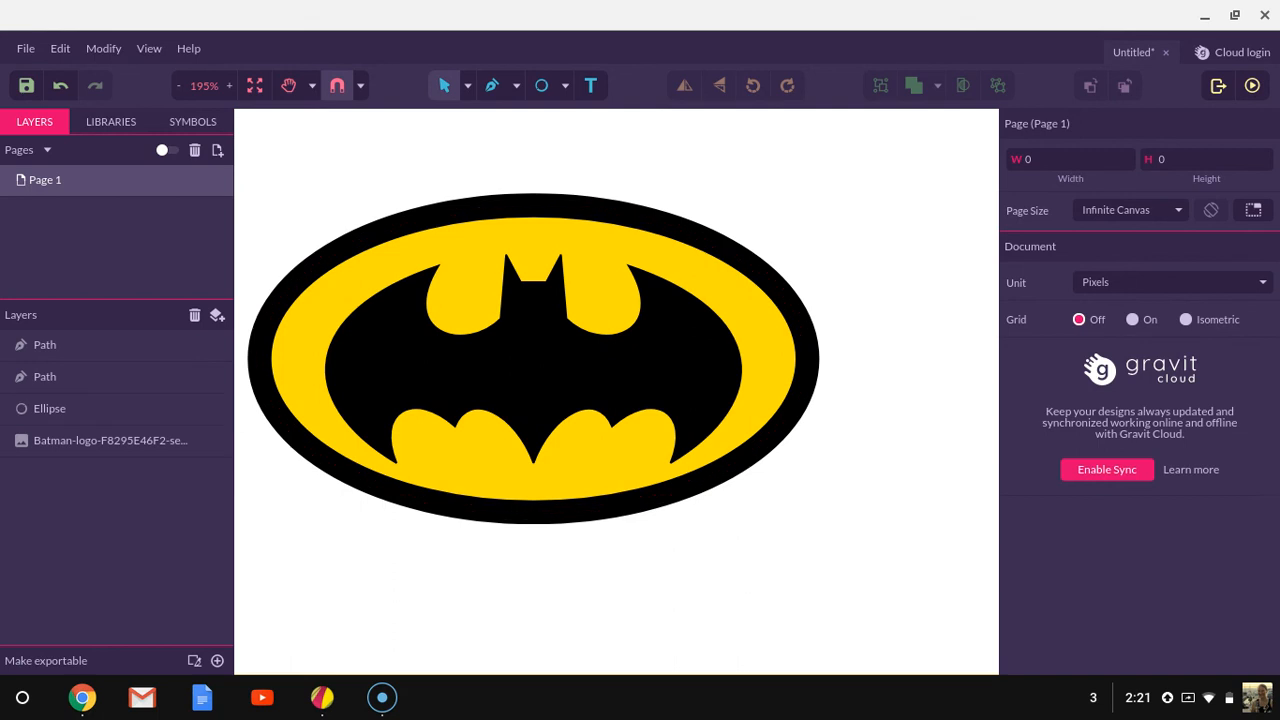
click(50, 408)
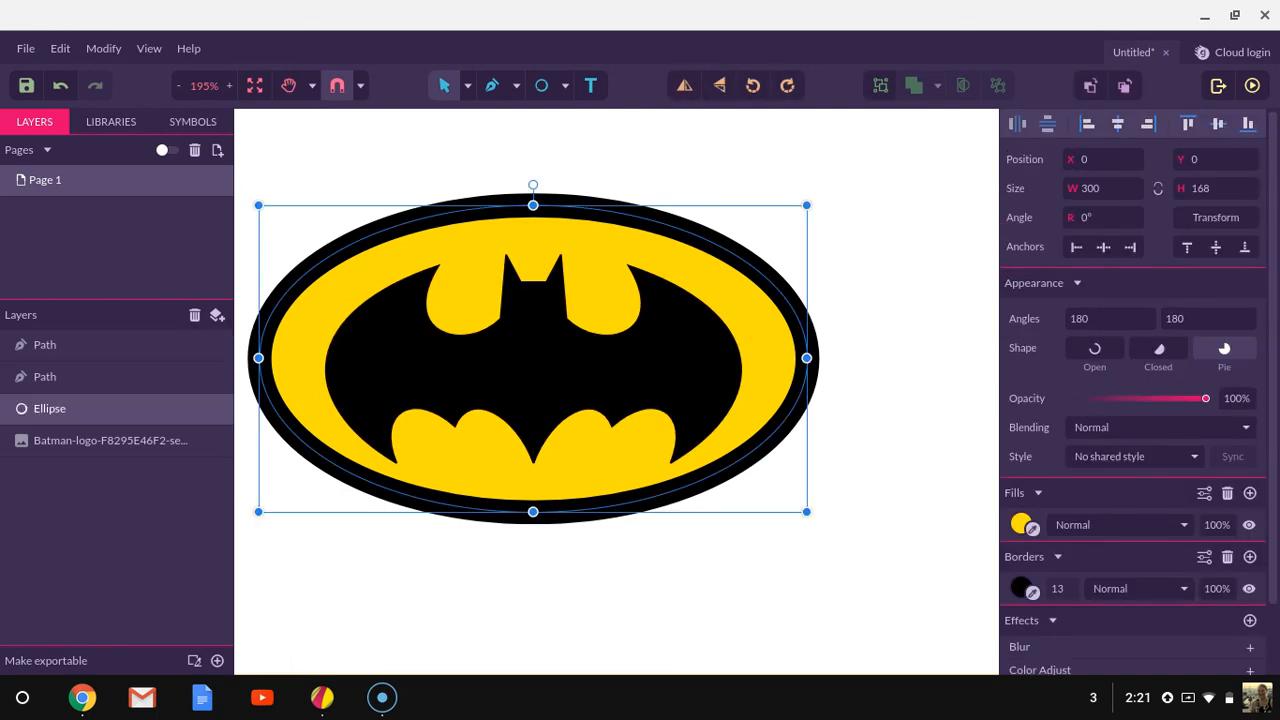
mouse_move(470, 300)
mouse_down()
mouse_move(465, 322)
mouse_move(468, 304)
mouse_up()
click(880, 300)
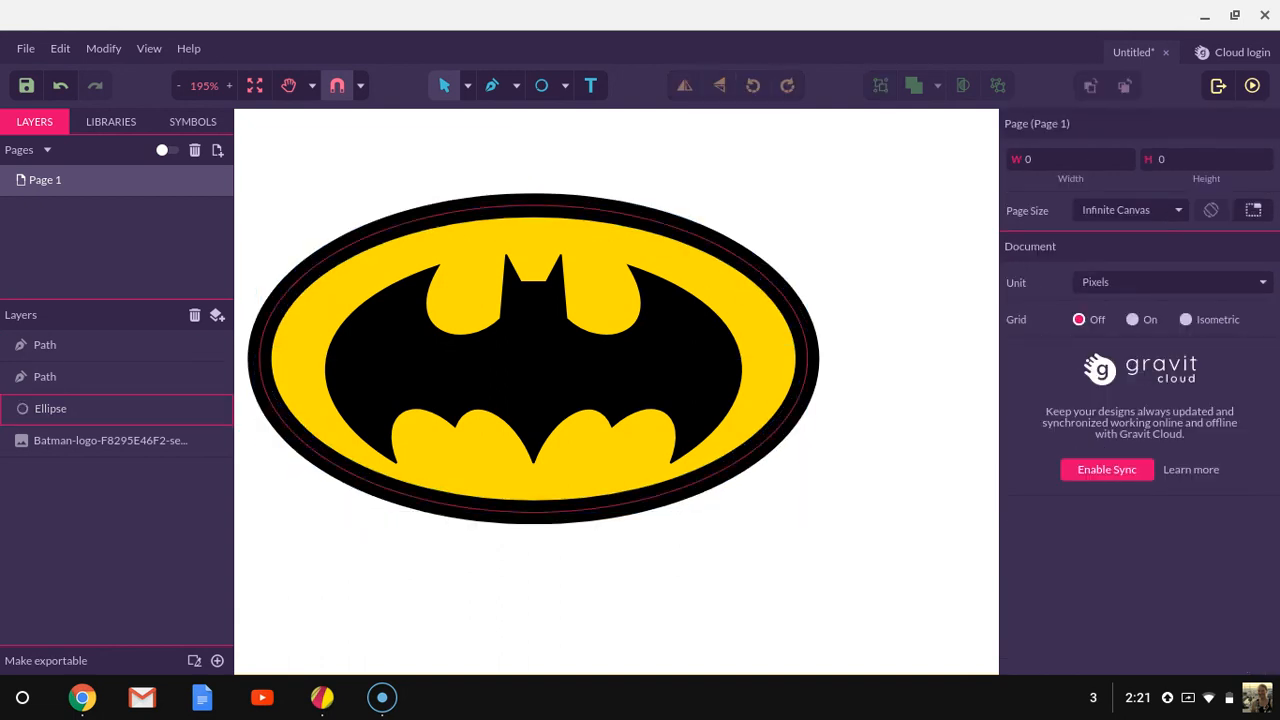
mouse_move(468, 305)
mouse_down()
mouse_move(481, 321)
mouse_move(481, 305)
mouse_move(469, 313)
mouse_up()
click(880, 300)
click(880, 300)
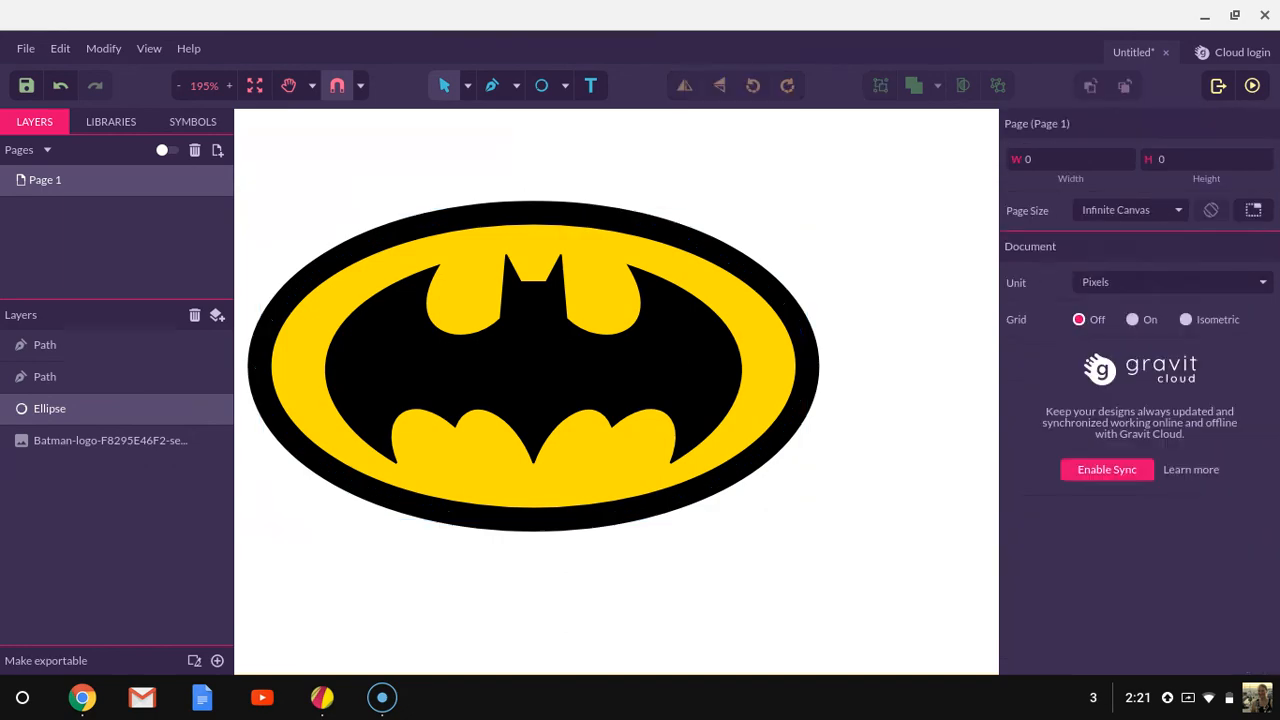